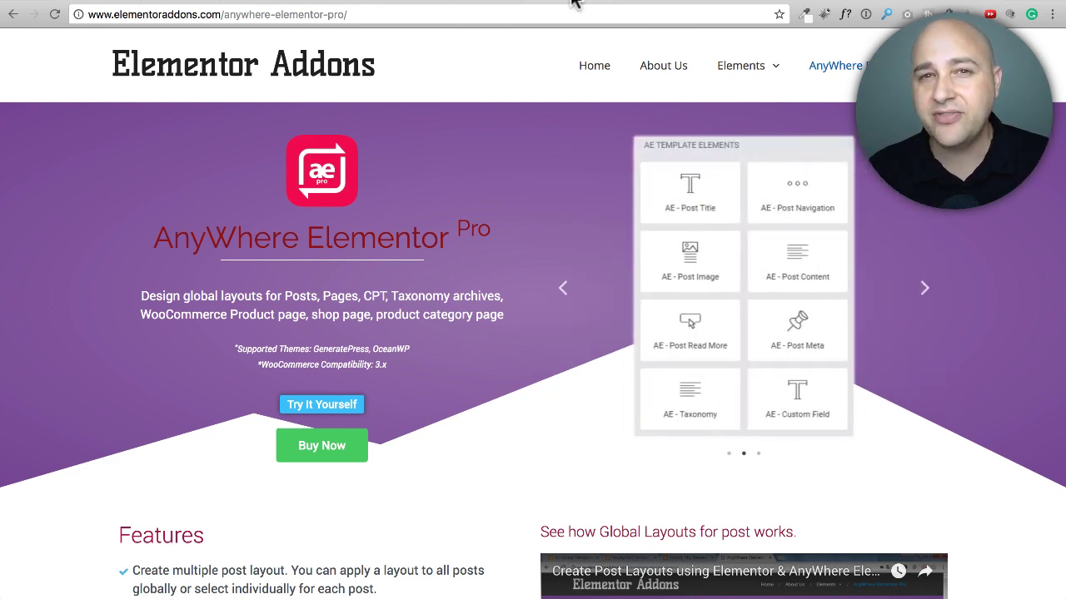
Step: Review the AnyWhere Elementor Pro product page and its prices for the Personal and Unlimited plans
click(631, 5)
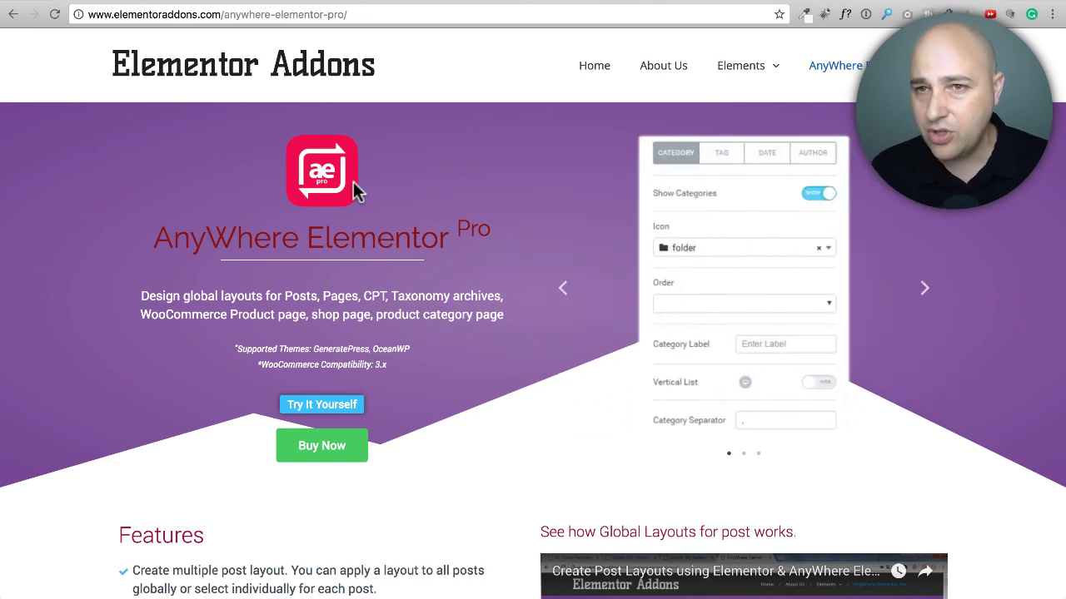
scroll(405, 179, down, 10)
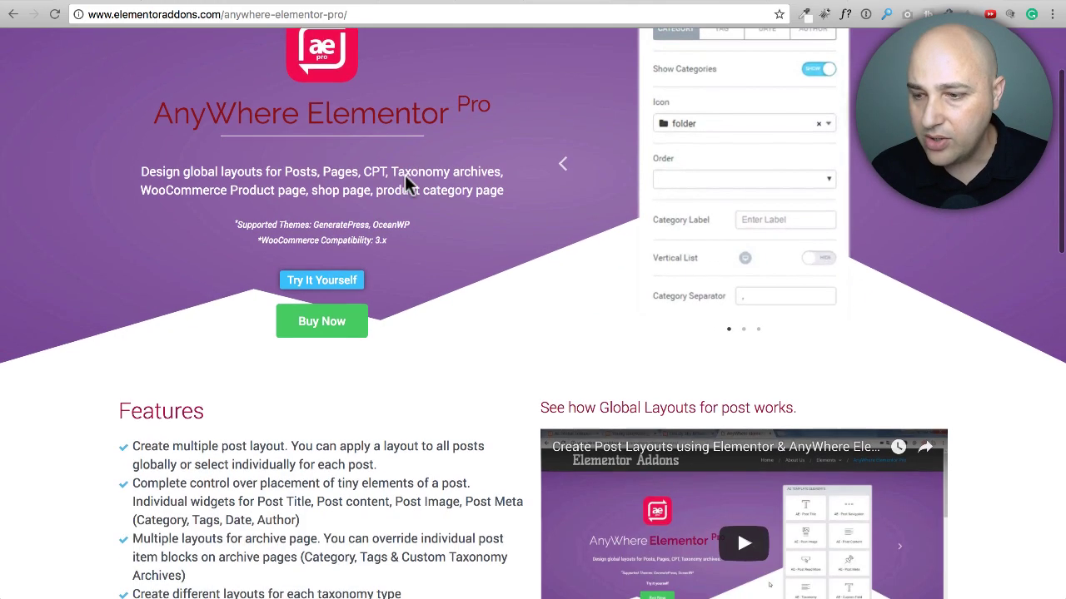
scroll(404, 183, up, 3)
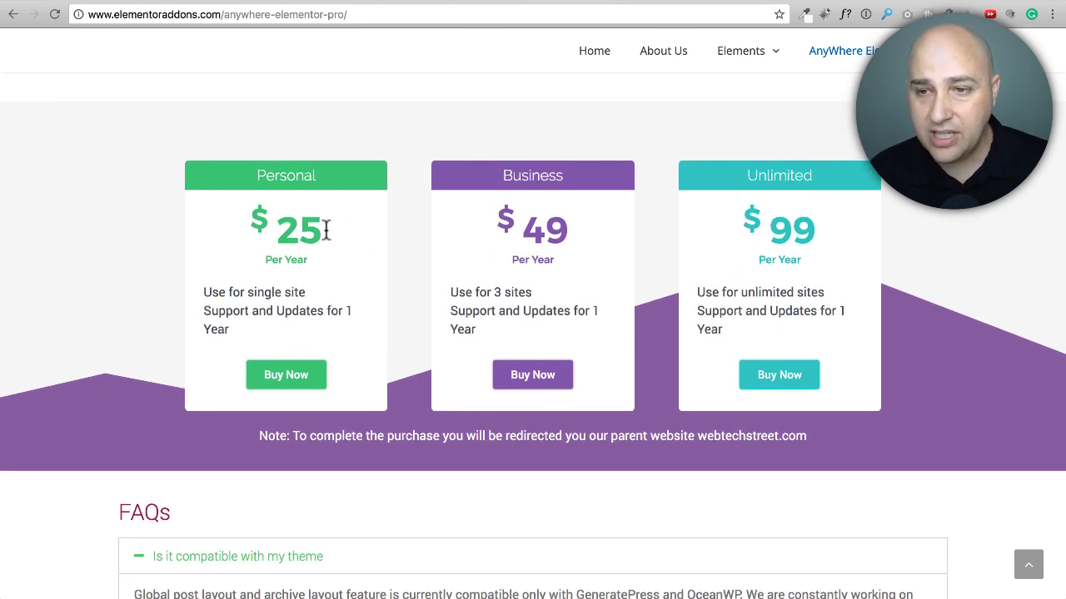
drag(329, 229, 275, 227)
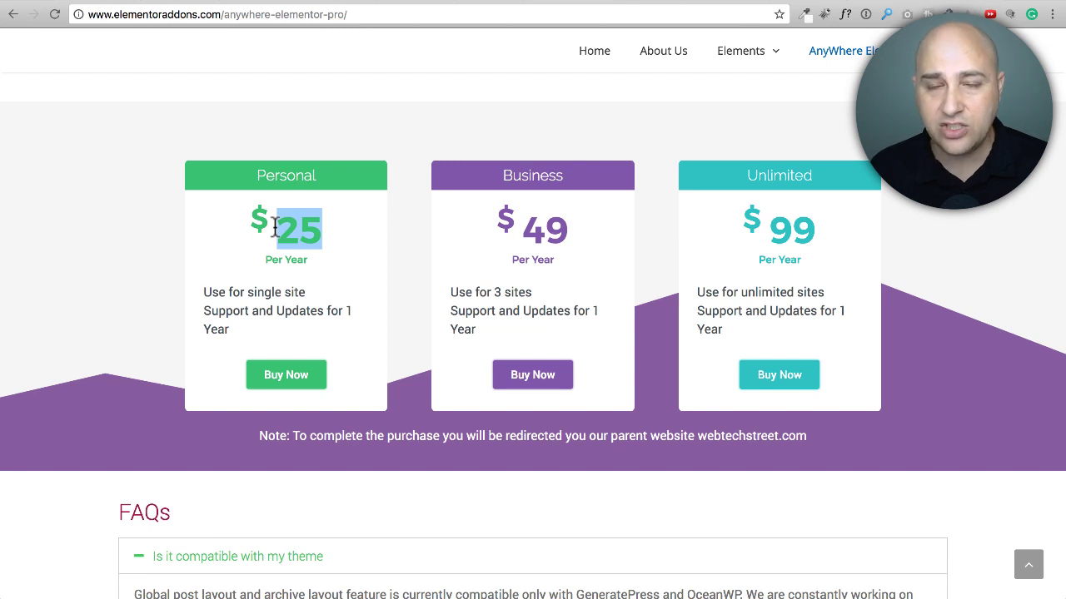
drag(846, 230, 758, 225)
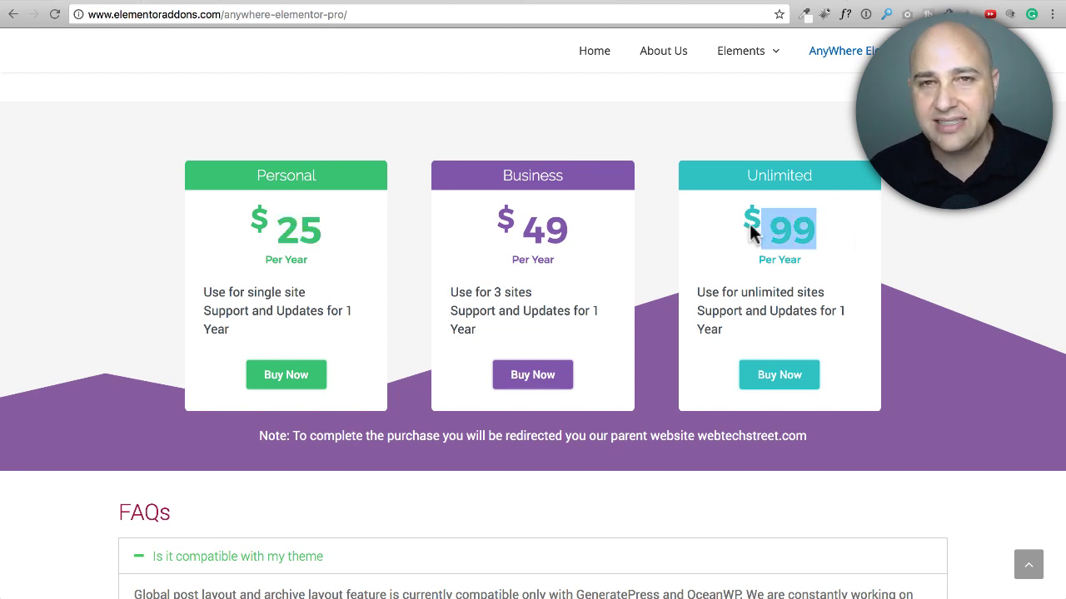
click(691, 221)
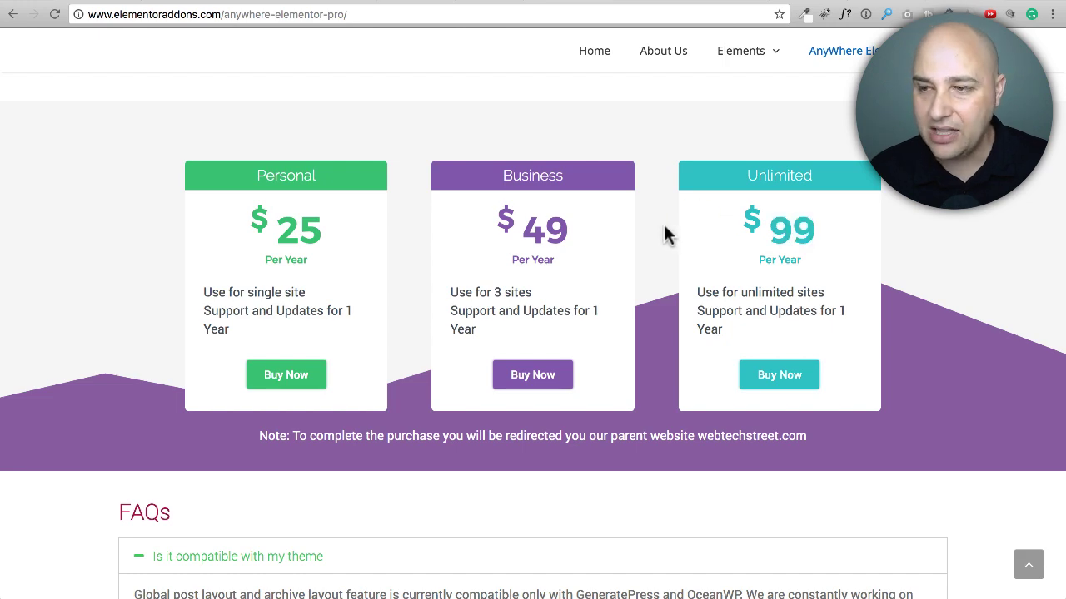
Step: Read the FAQ answer on whether there is any renewal discount
scroll(663, 224, down, 5)
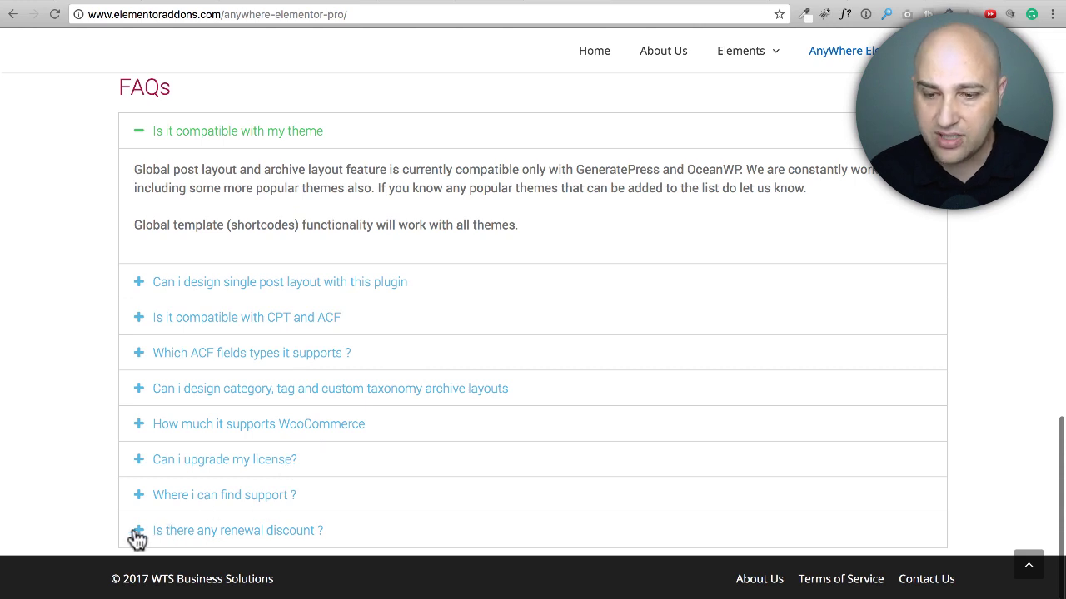
click(167, 533)
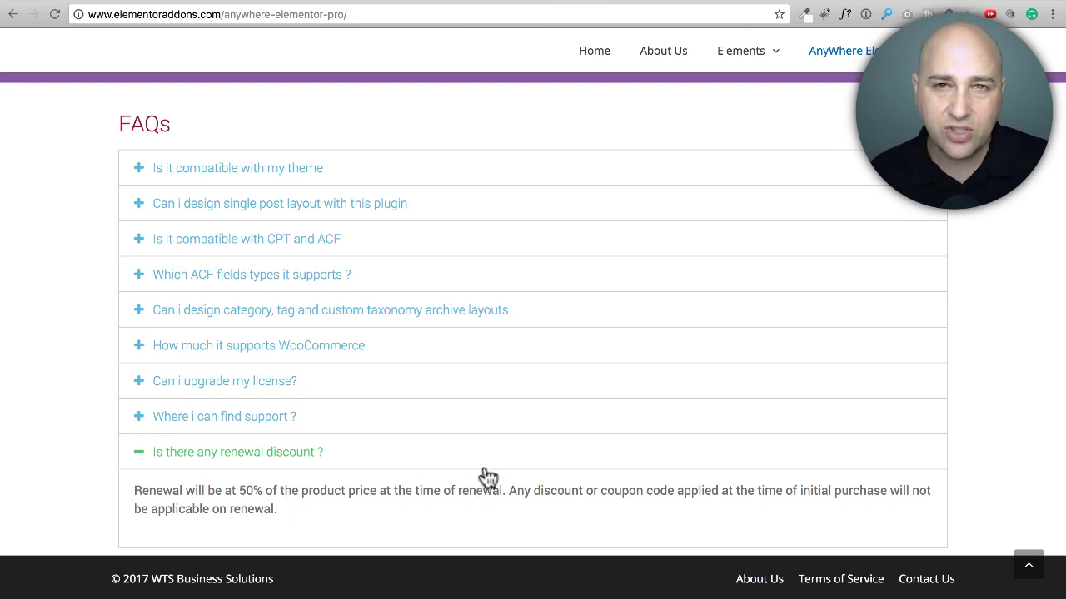
scroll(607, 333, up, 20)
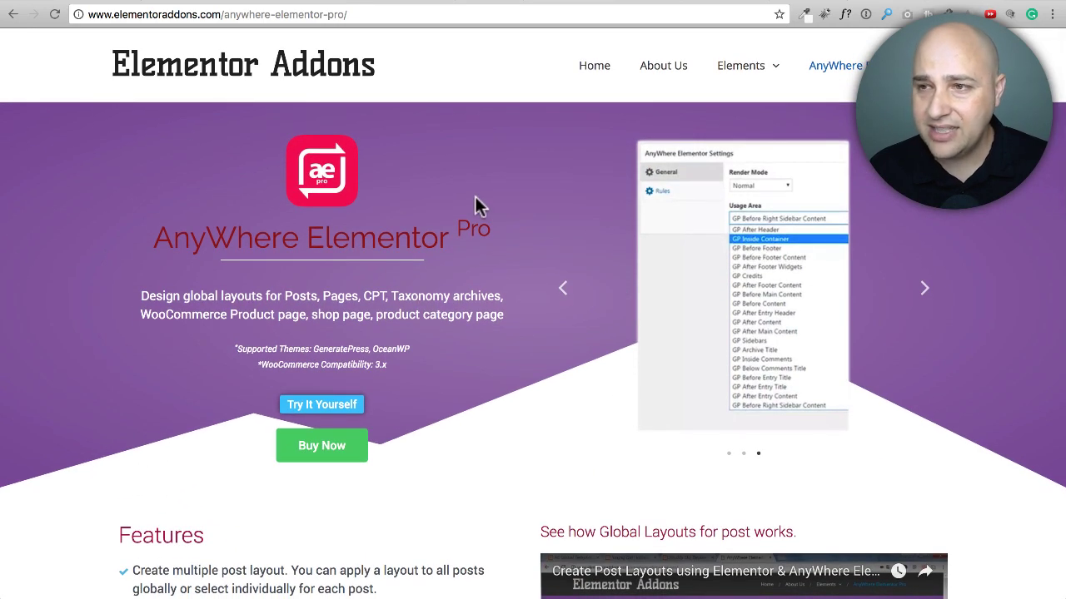
Step: Read the AnyWhere Elementor Pro 2.1 Beta release post and look at the plugin's support documentation site
click(717, 0)
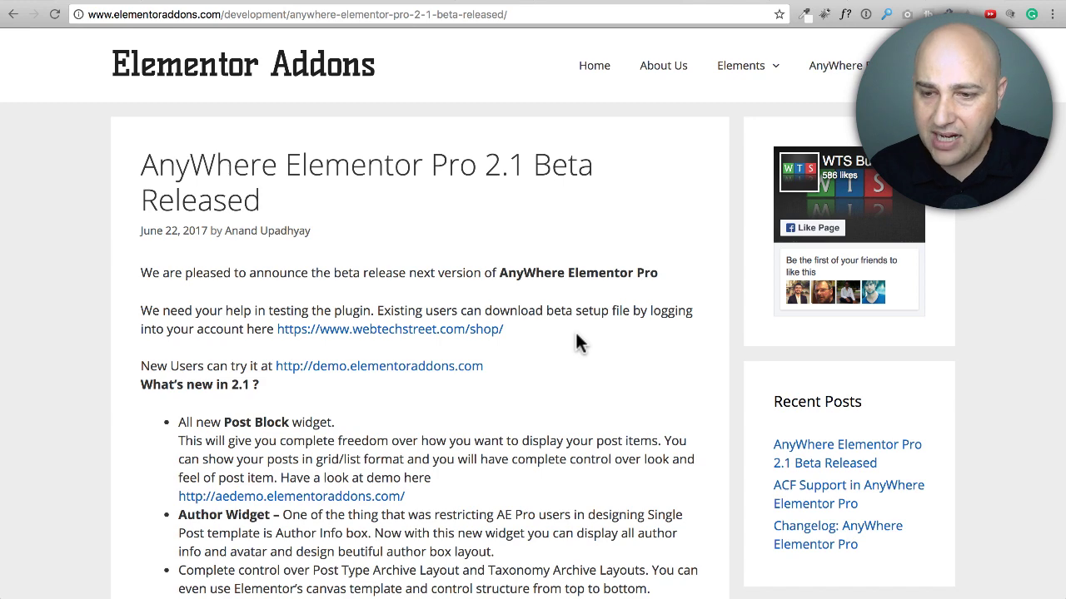
scroll(577, 337, down, 4)
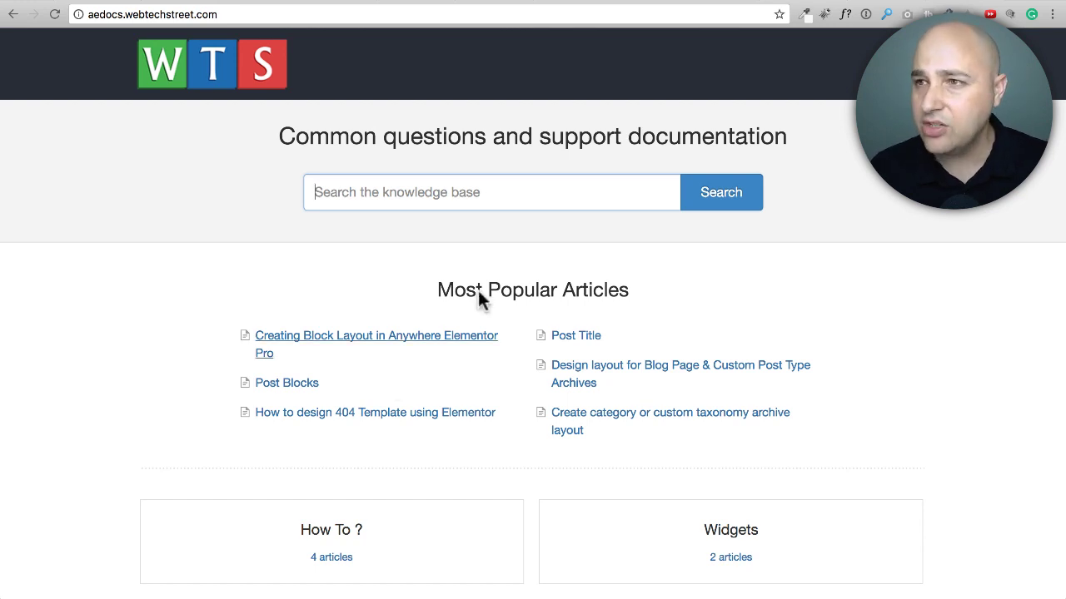
Step: Switch to the WordPress dashboard and check the installed versions of Elementor, AnyWhere Elementor Pro and Advanced Custom Fields
click(874, 1)
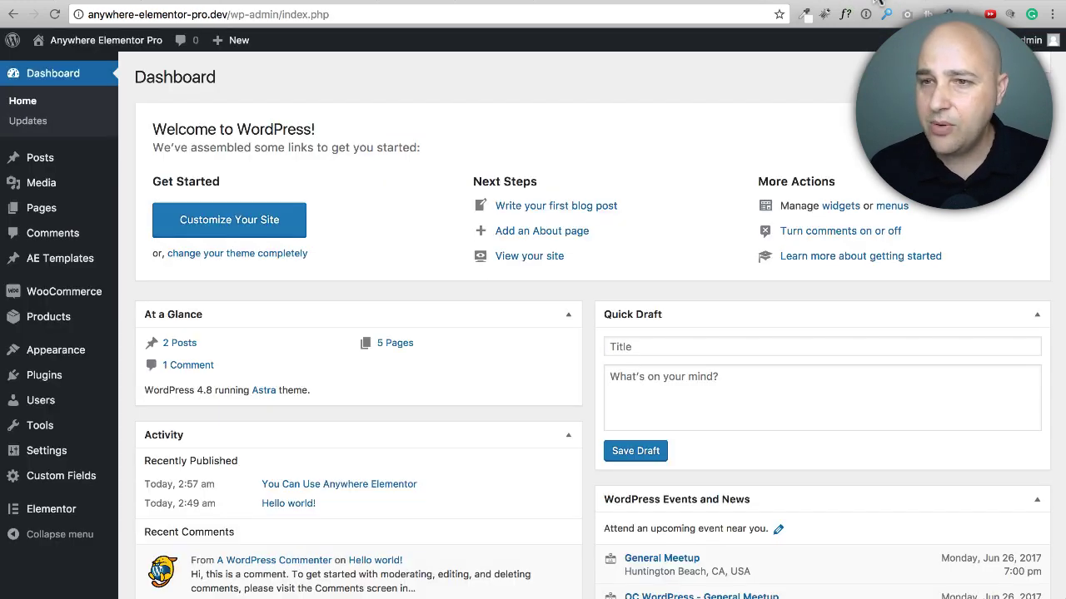
click(65, 383)
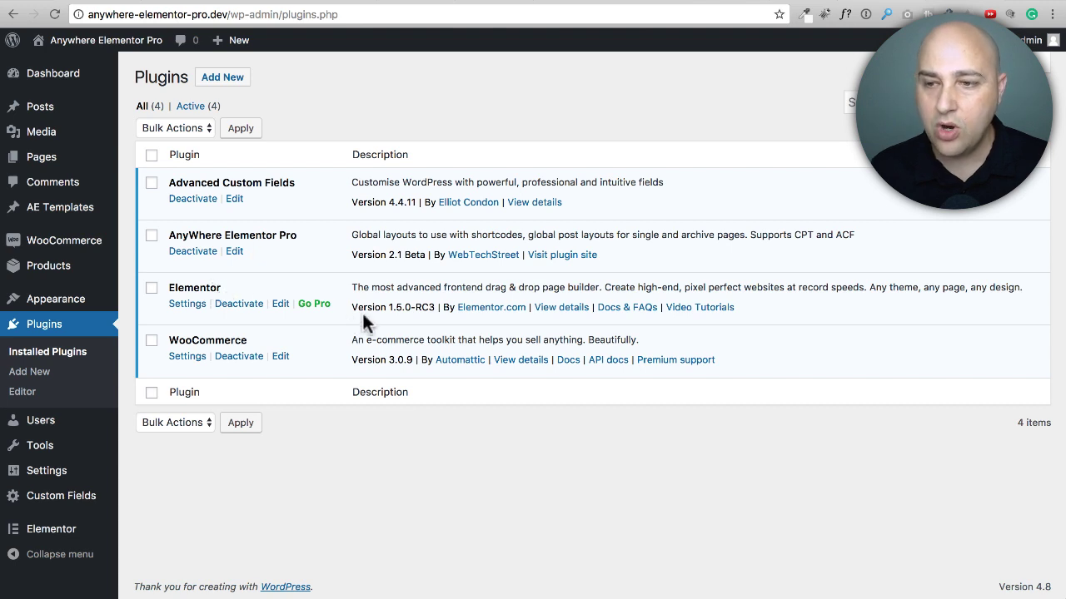
drag(391, 309, 436, 301)
click(418, 303)
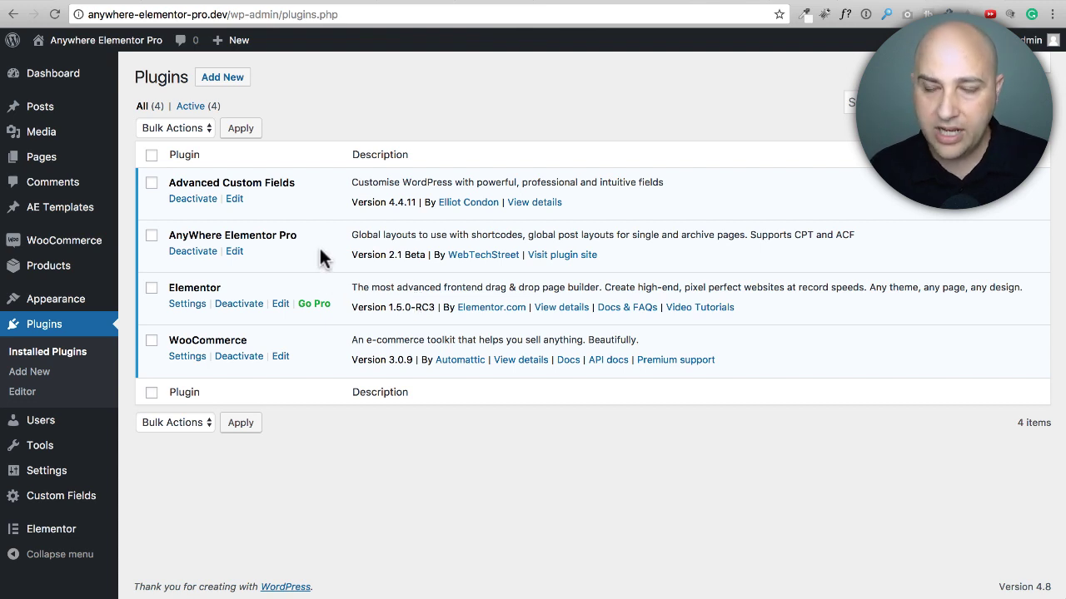
drag(389, 254, 428, 254)
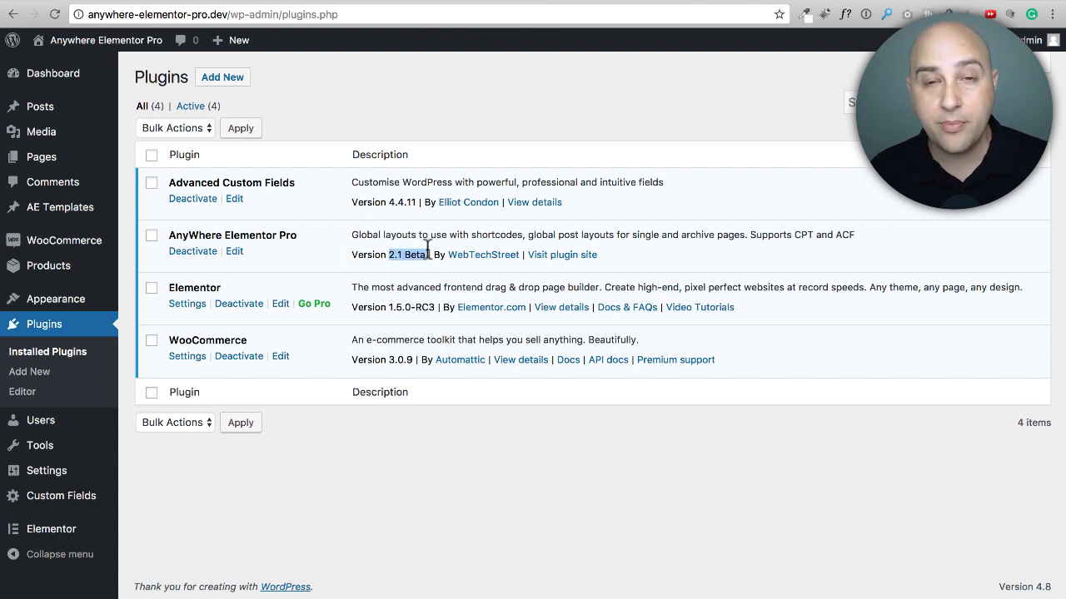
click(357, 198)
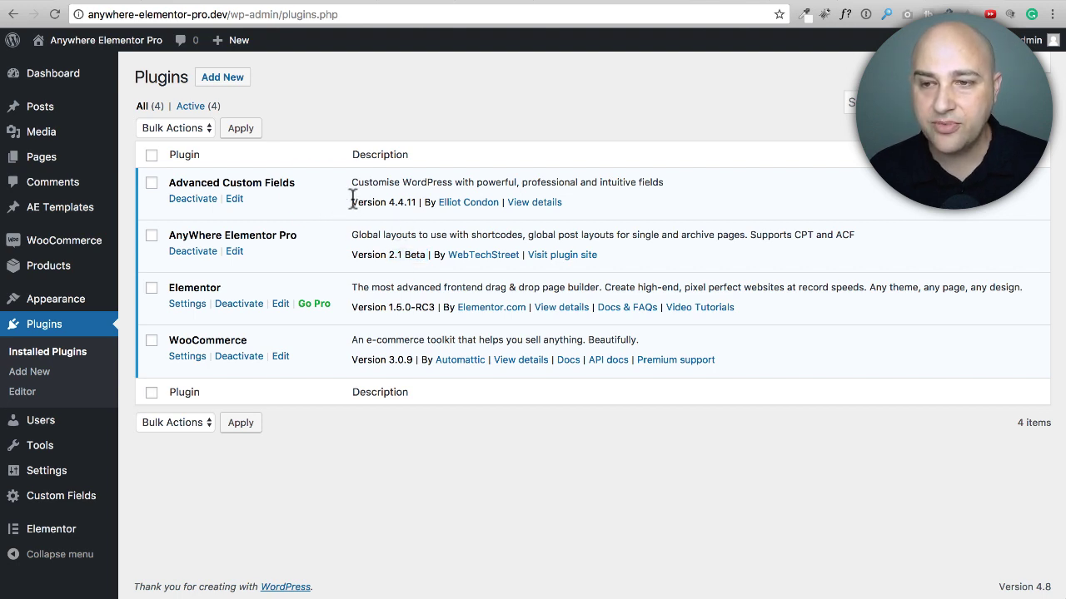
drag(352, 201, 416, 201)
click(408, 202)
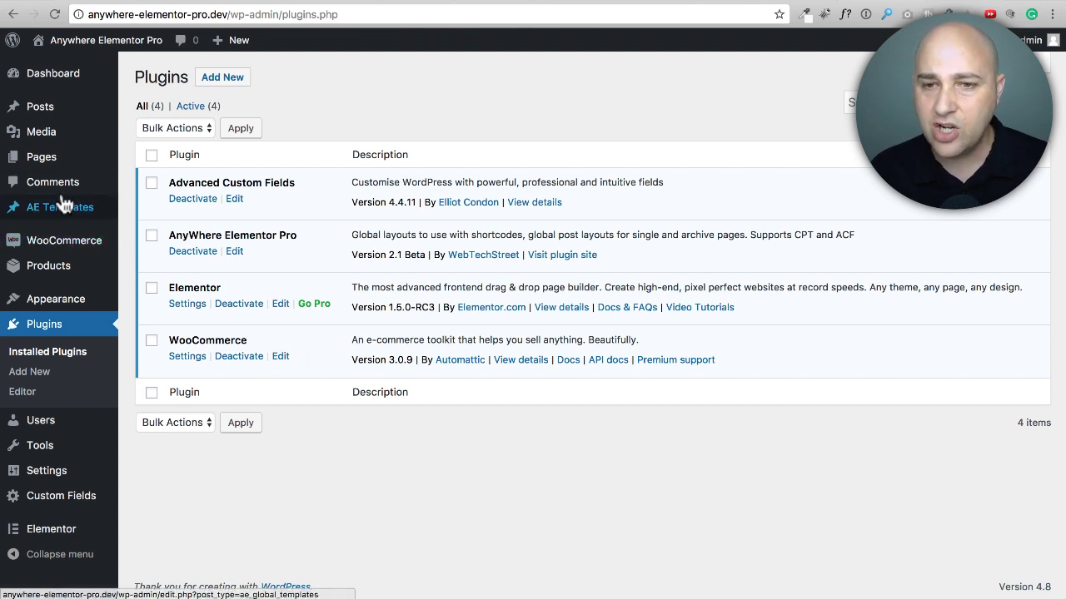
Step: Start a new AE template from the AE Global Templates list
mouse_move(57, 212)
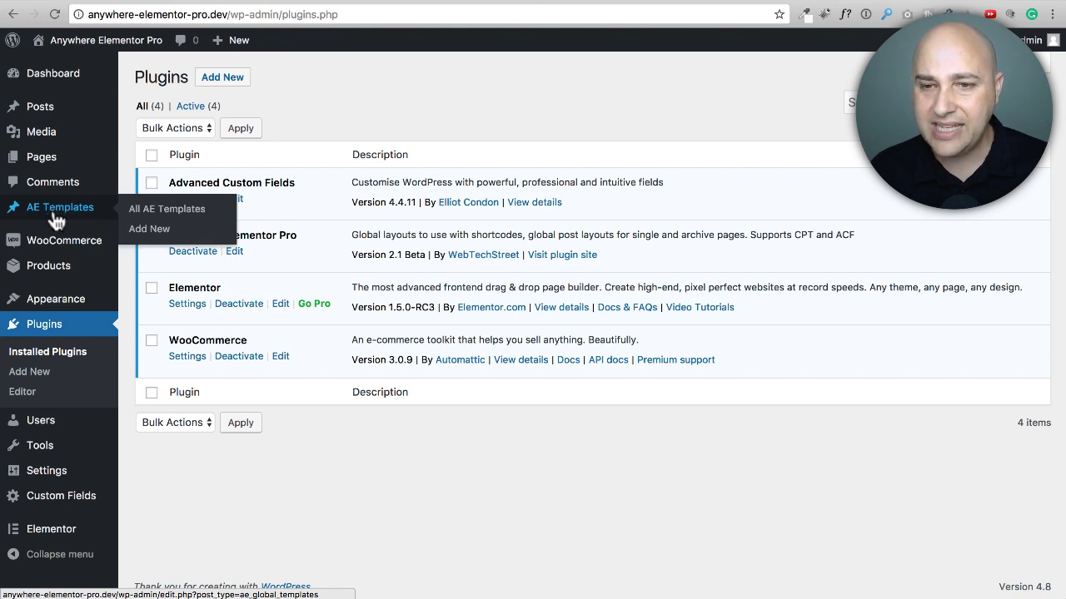
click(57, 215)
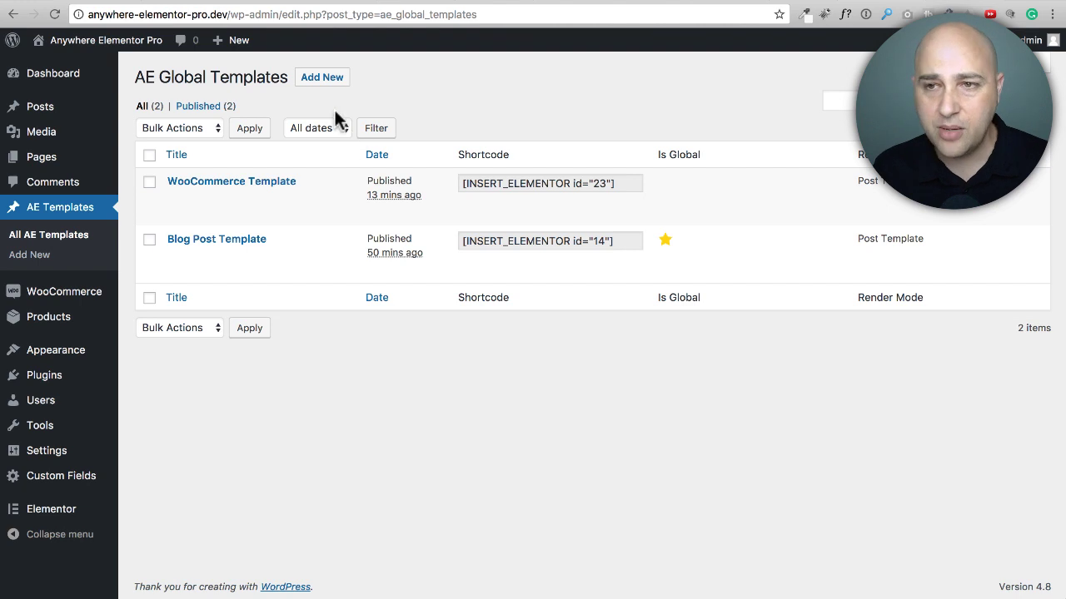
click(321, 79)
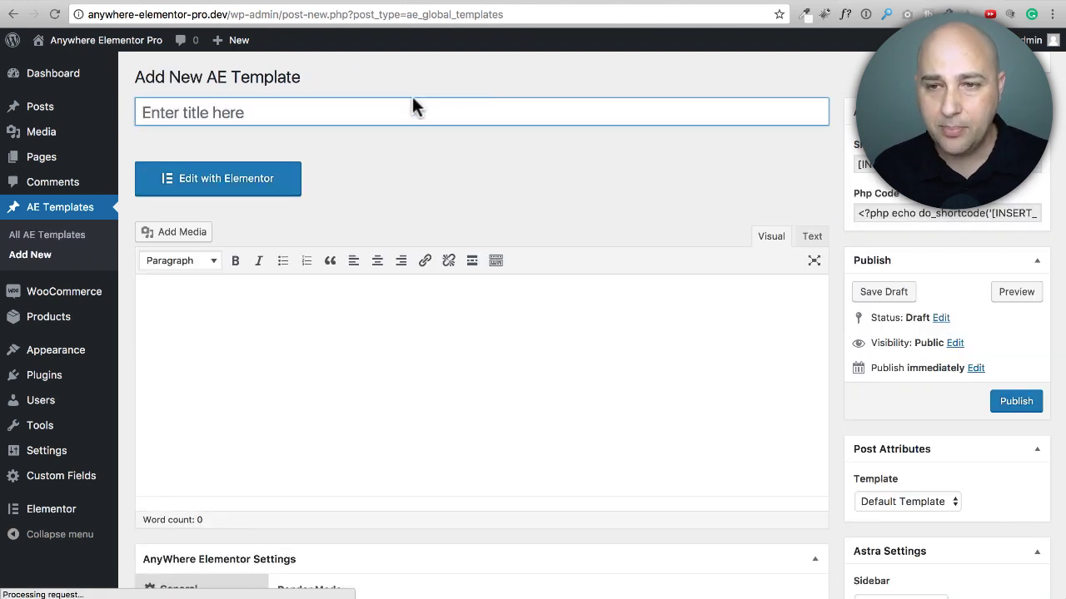
Step: Set the new template's Render Mode to Post Template in the AnyWhere Elementor settings
scroll(392, 159, down, 2)
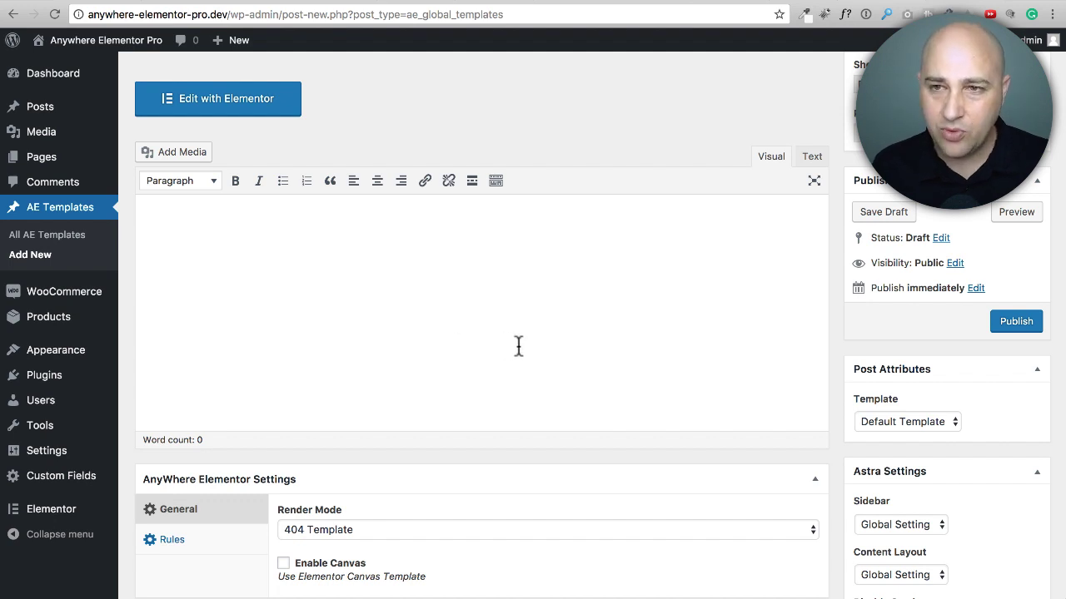
scroll(518, 346, up, 2)
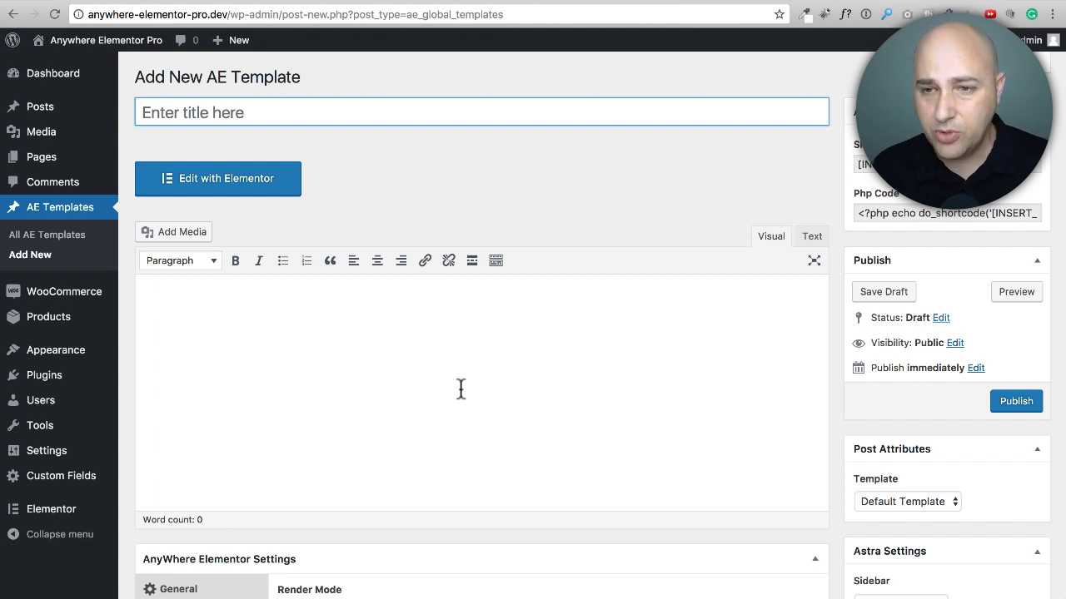
scroll(461, 389, down, 5)
scroll(461, 385, up, 5)
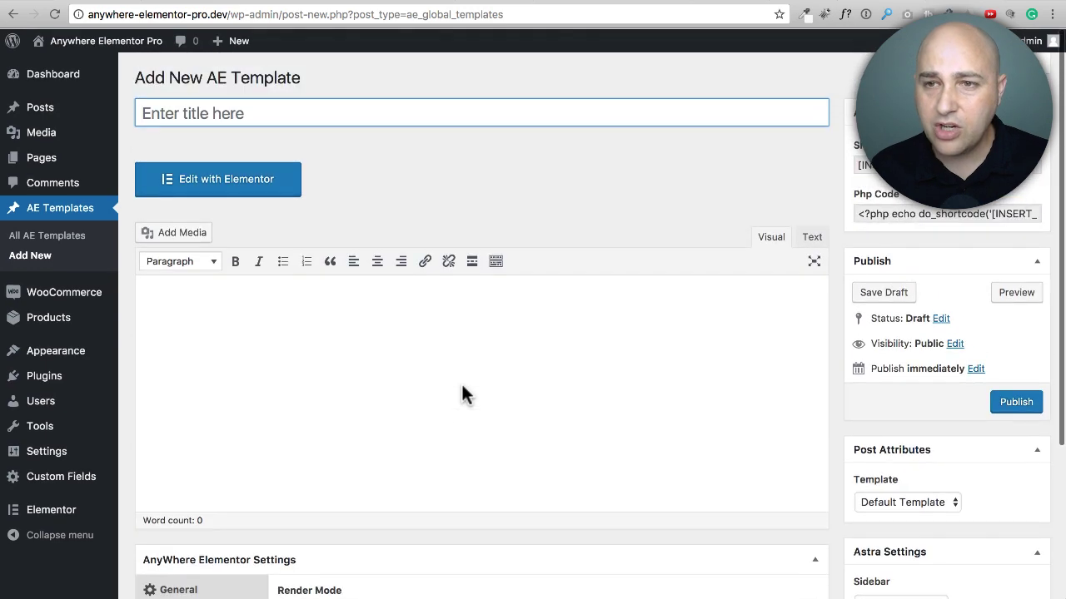
scroll(404, 112, down, 5)
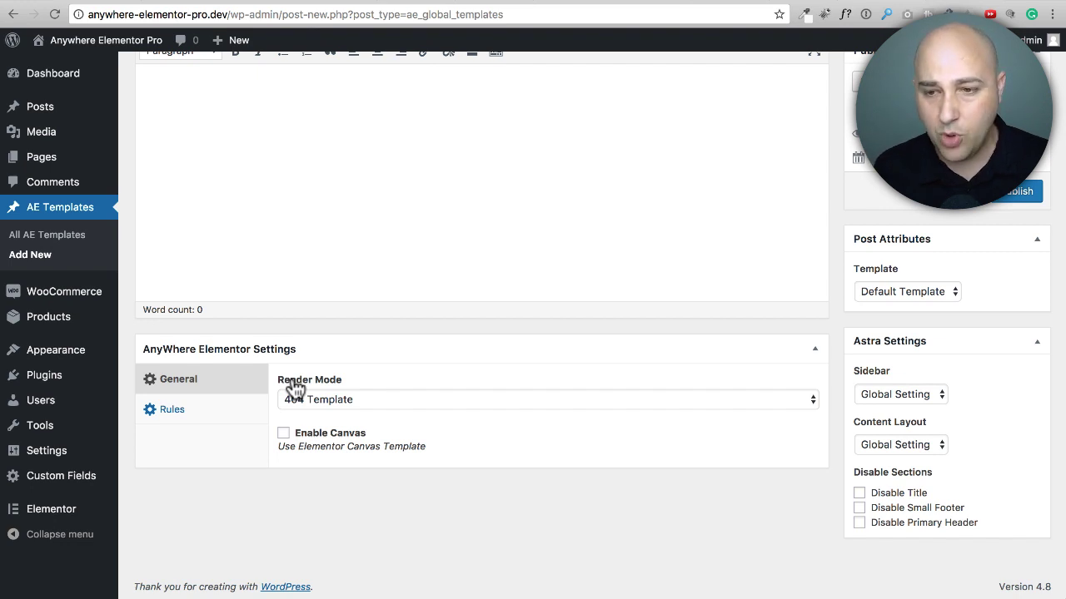
click(454, 402)
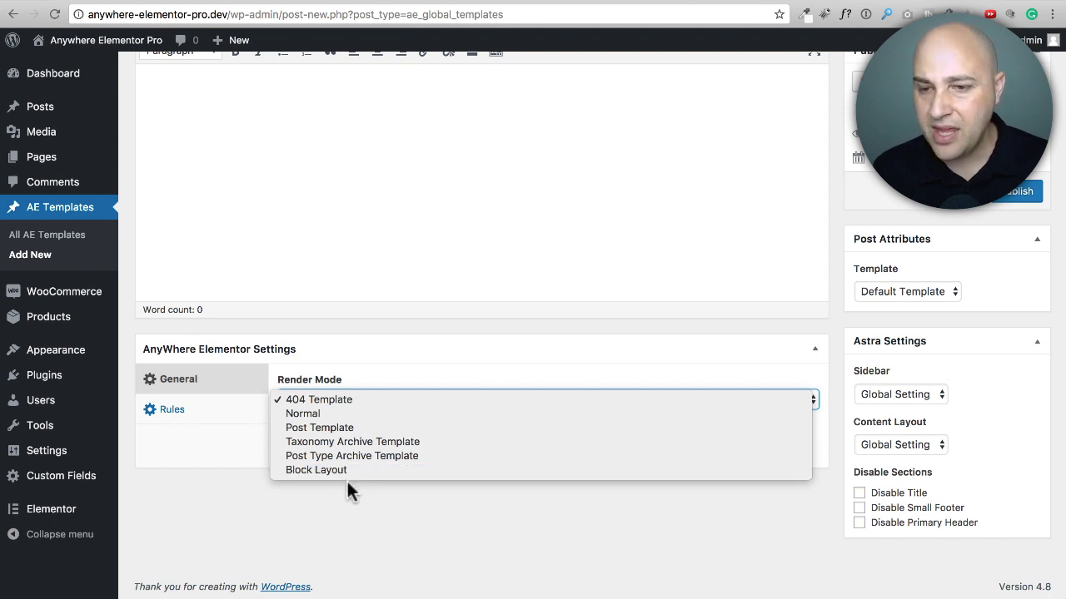
click(346, 424)
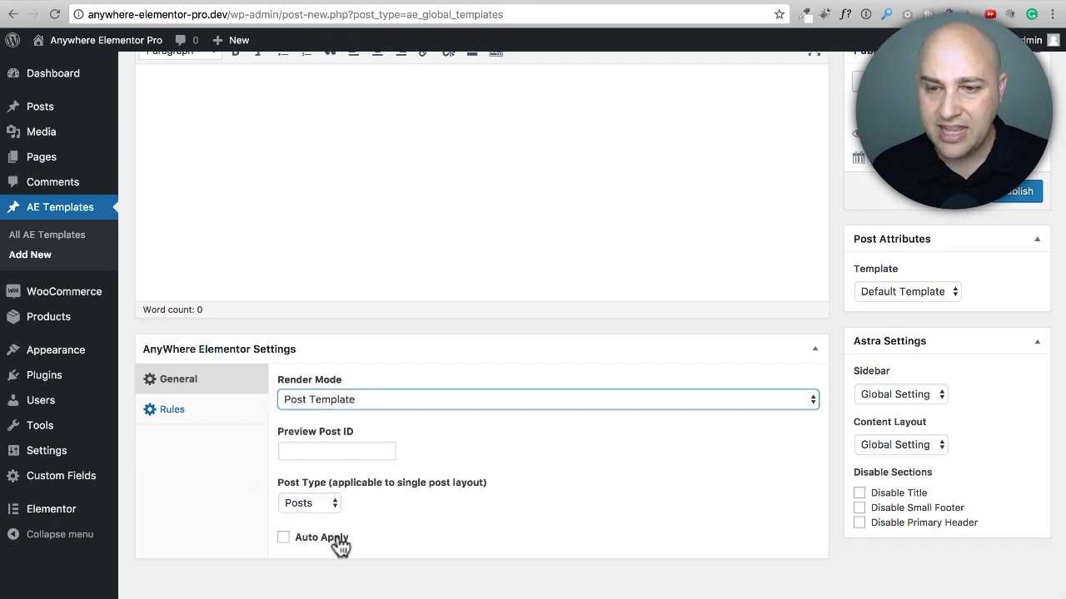
scroll(369, 489, down, 1)
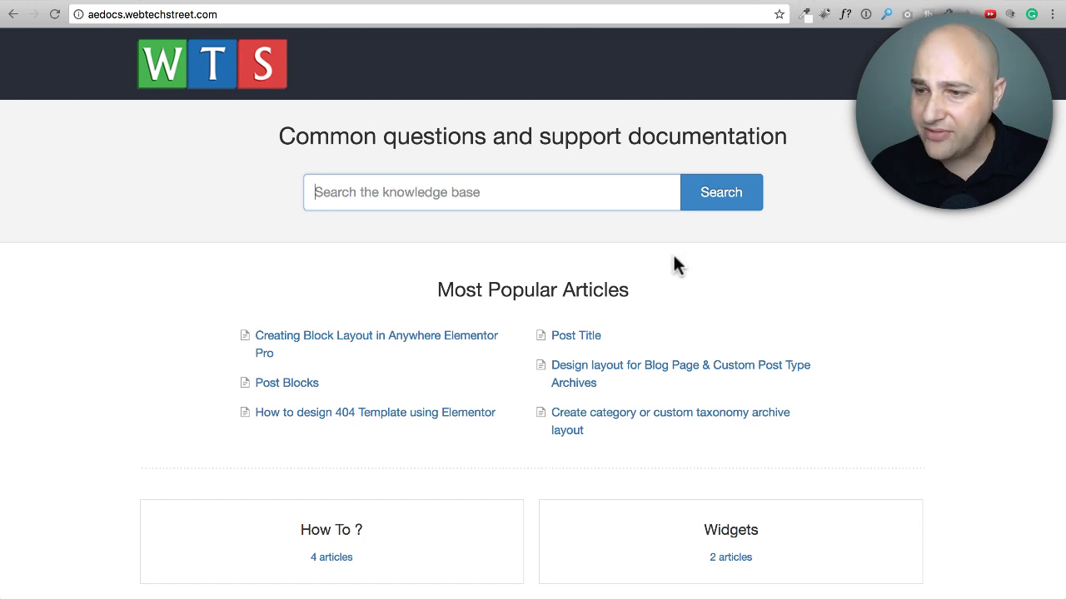
Step: Open the documentation article on designing a layout for the blog page and custom post type archives, and examine its render mode and preview instructions
scroll(673, 254, down, 1)
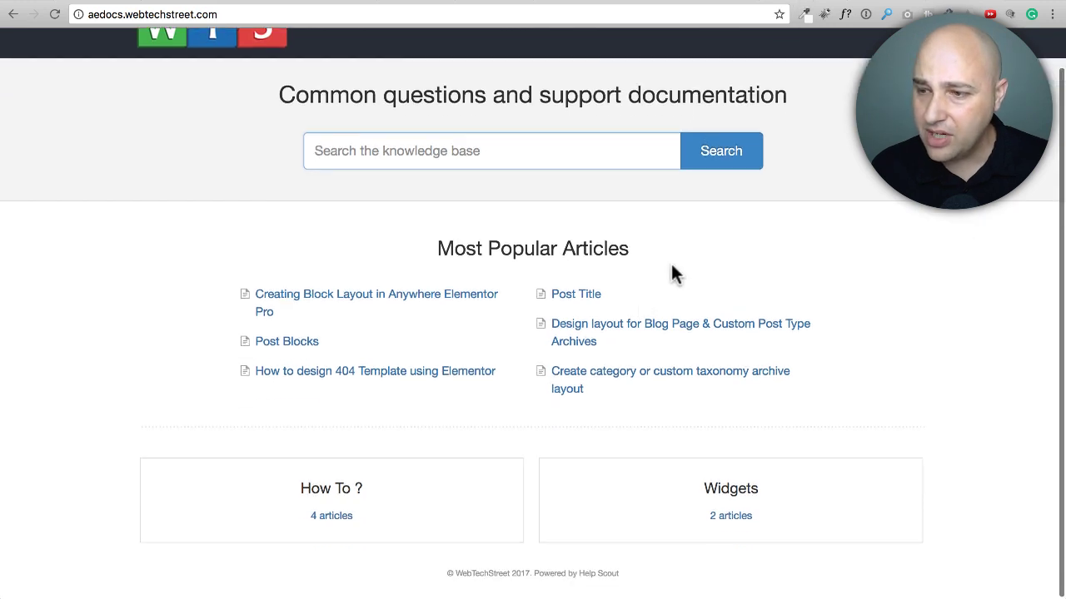
click(630, 331)
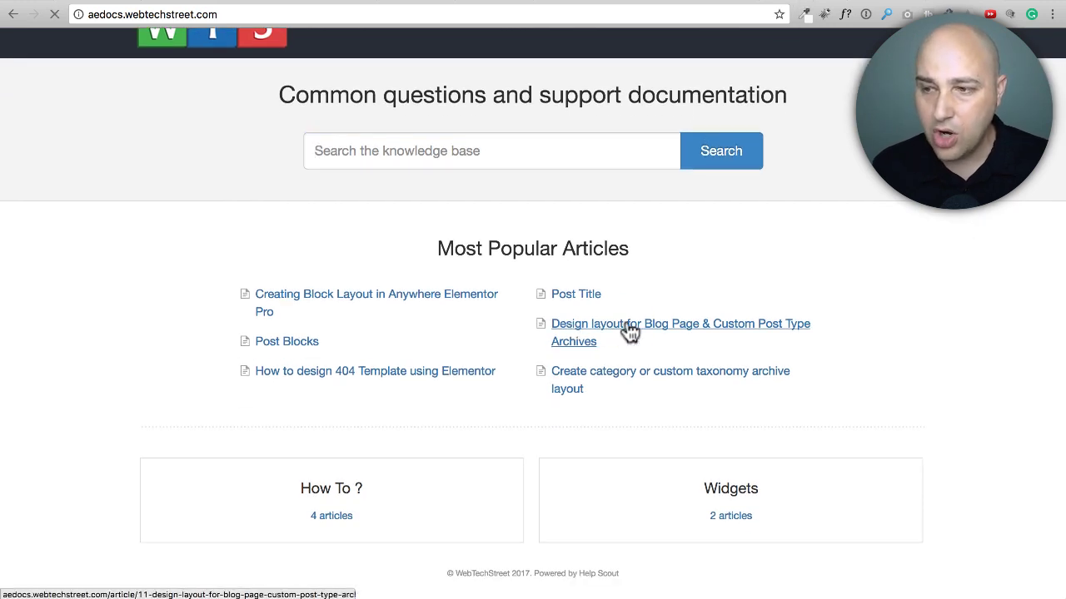
scroll(530, 283, down, 5)
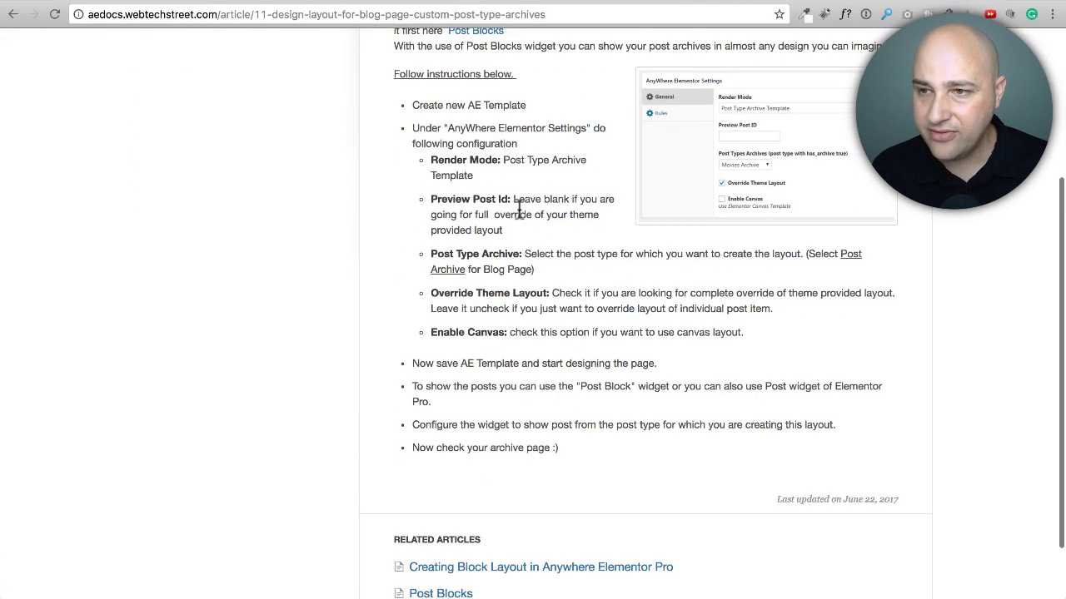
drag(430, 158, 487, 239)
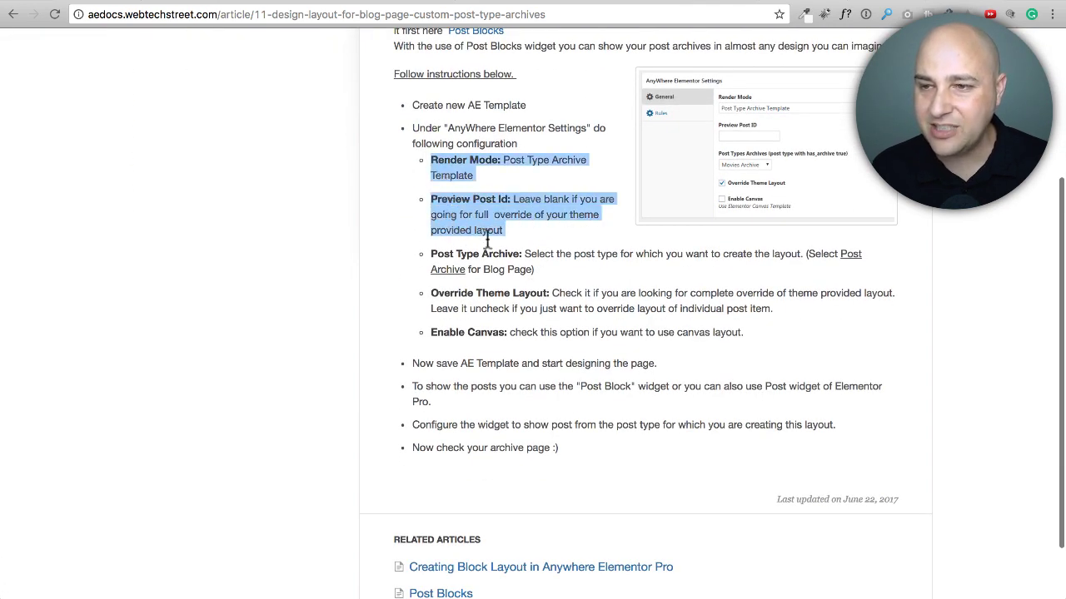
click(546, 235)
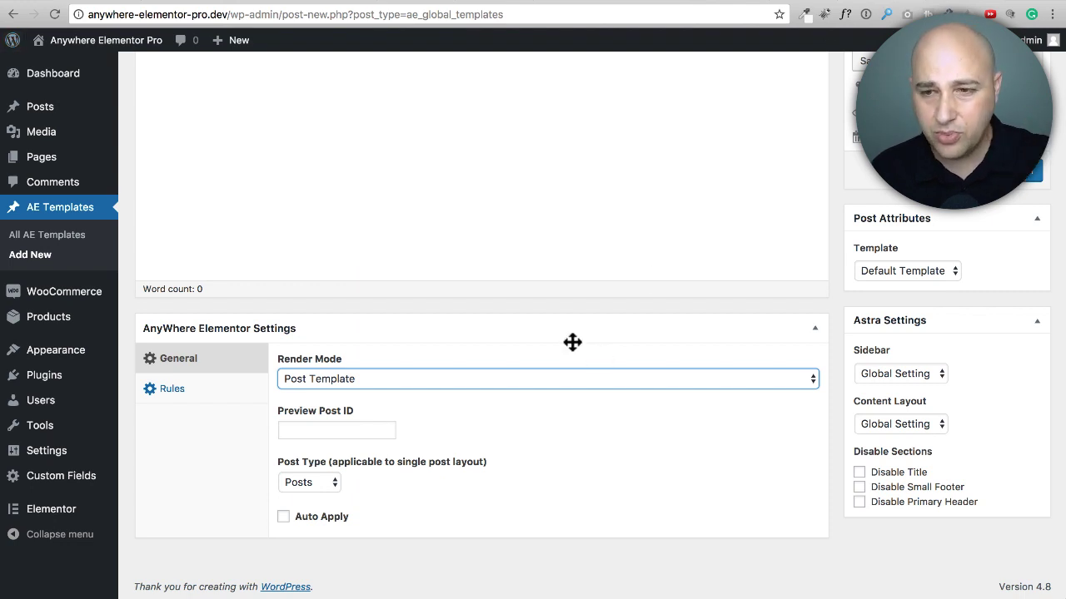
Step: Back in the new AE template, keep Posts as the post type and enable Auto Apply
click(322, 483)
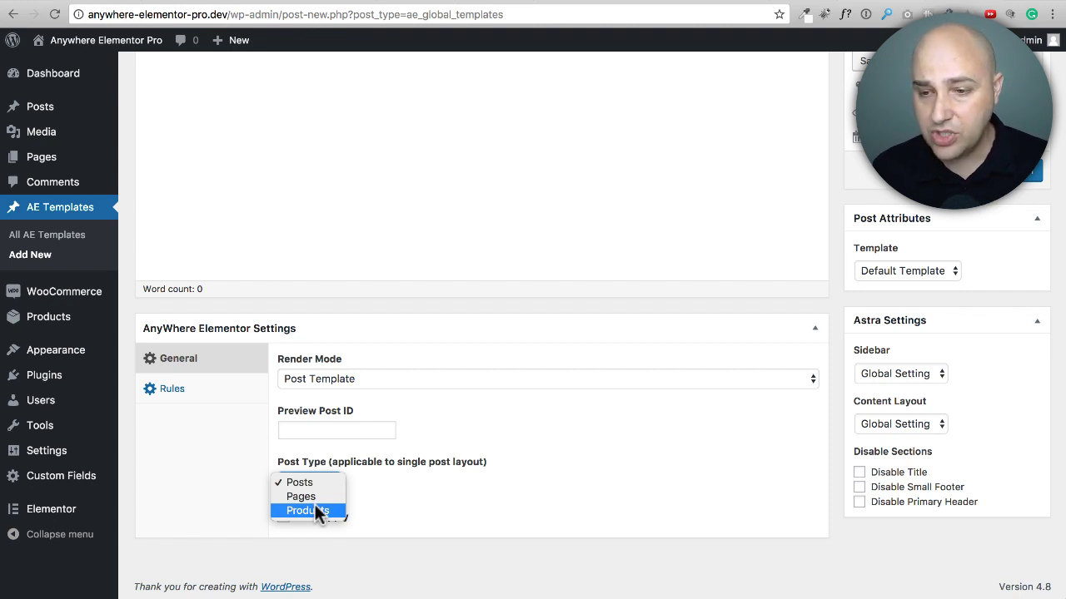
click(414, 490)
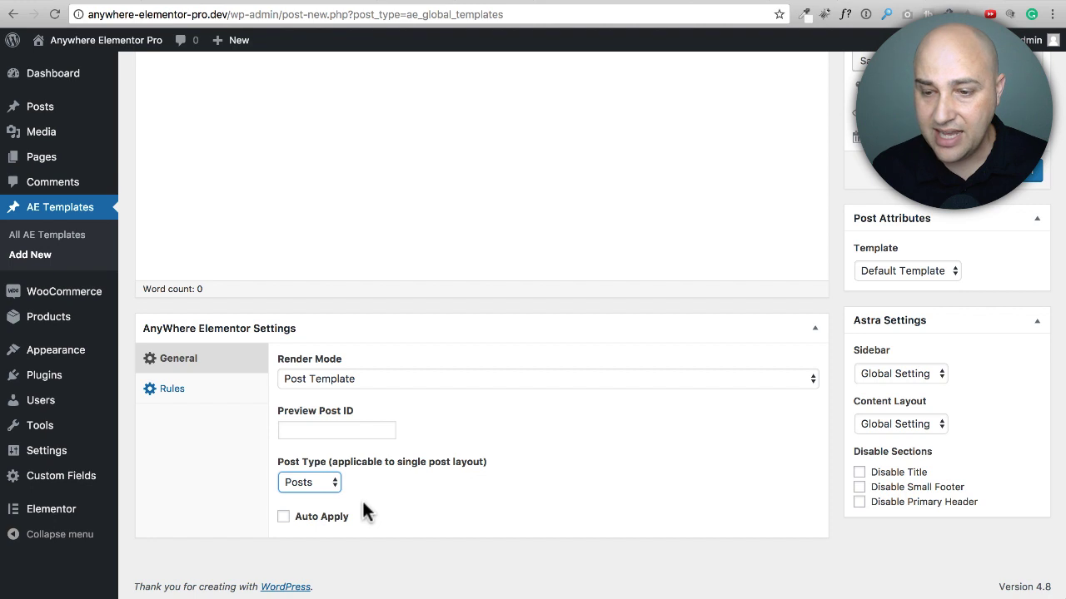
click(284, 519)
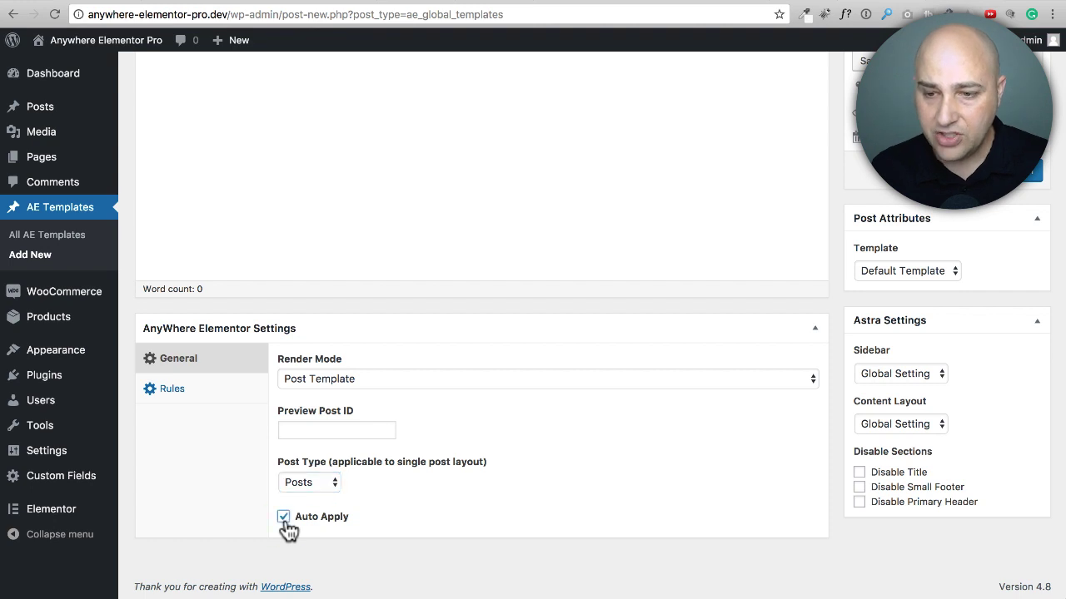
Step: Check the template's rules section, return to the general settings, and publish the template with the title "Quick Name"
click(175, 390)
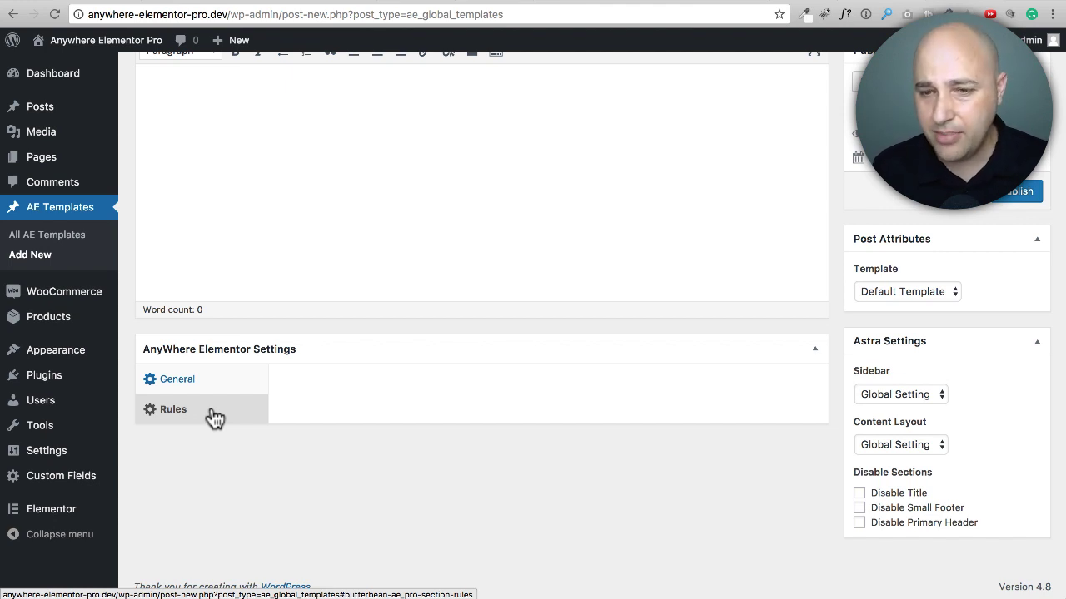
click(215, 381)
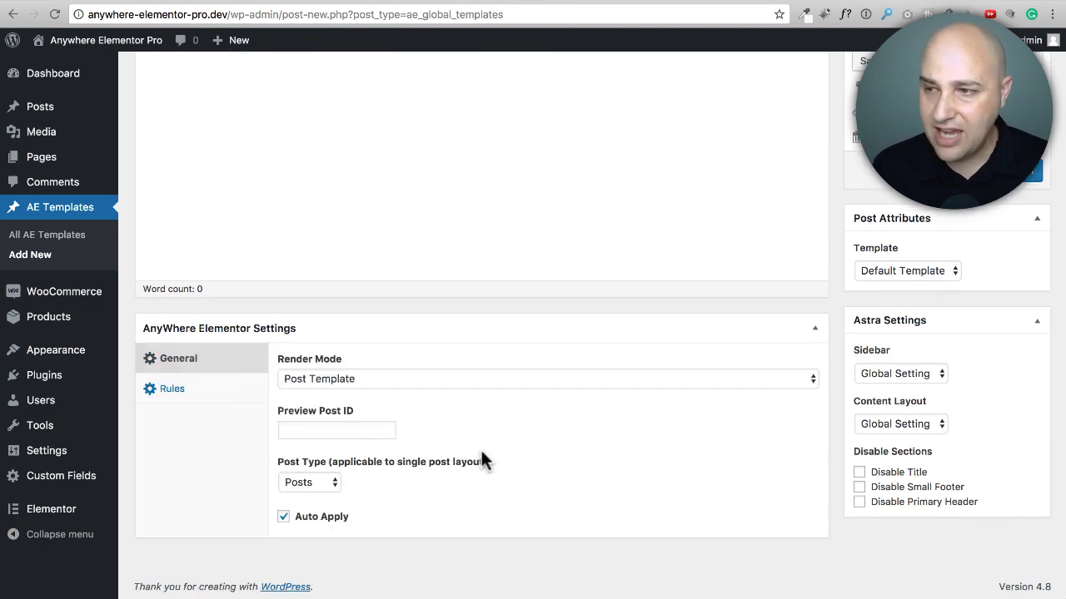
scroll(583, 462, up, 5)
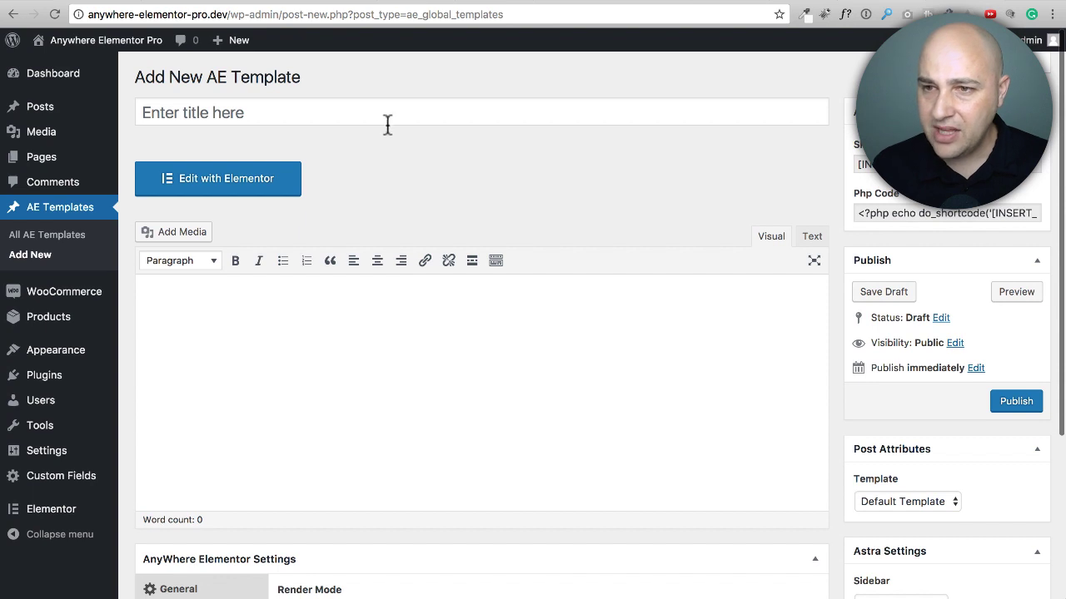
click(388, 113)
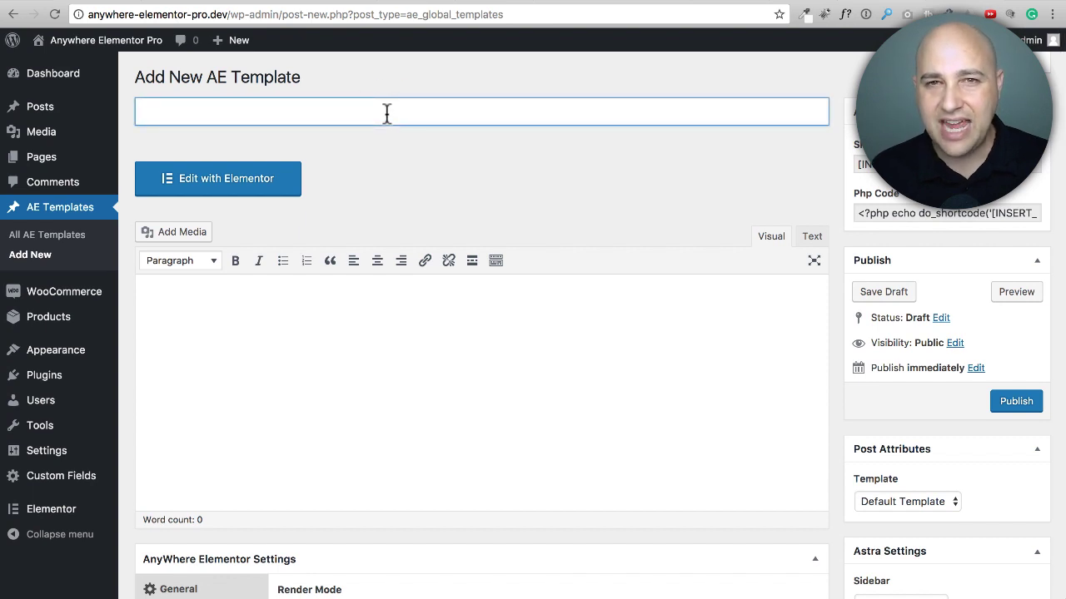
text(Quick Name)
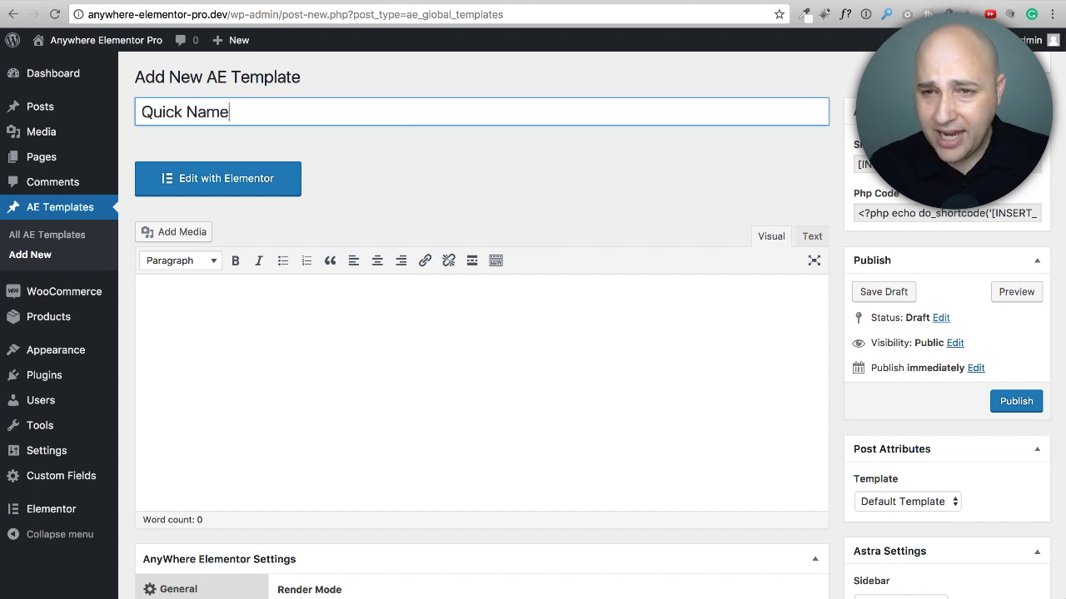
click(1016, 401)
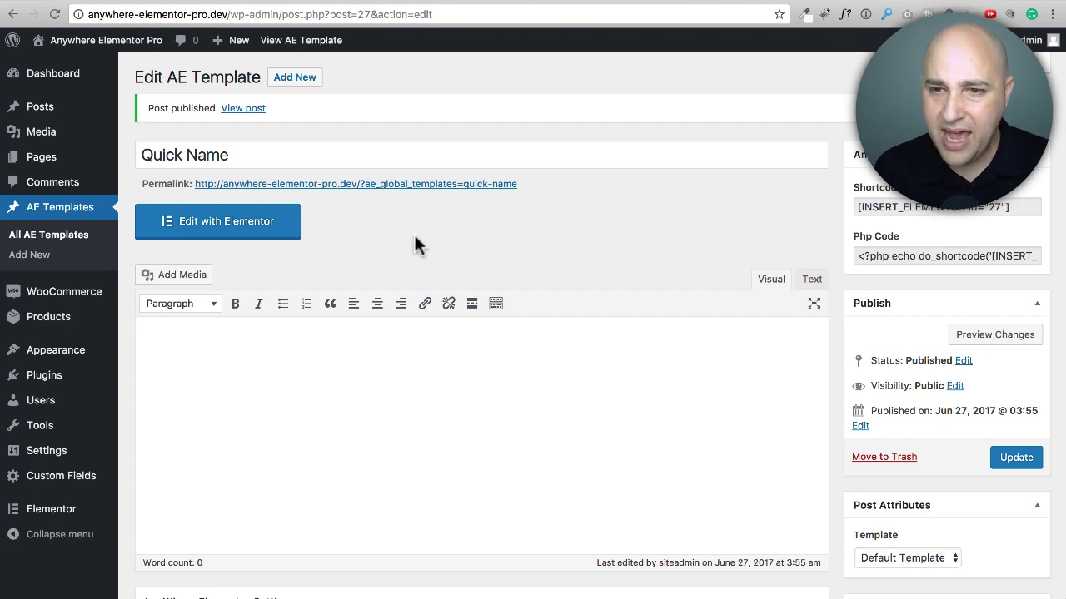
Step: Review the published template's AnyWhere Elementor settings and open the template for editing with Elementor
scroll(347, 269, down, 5)
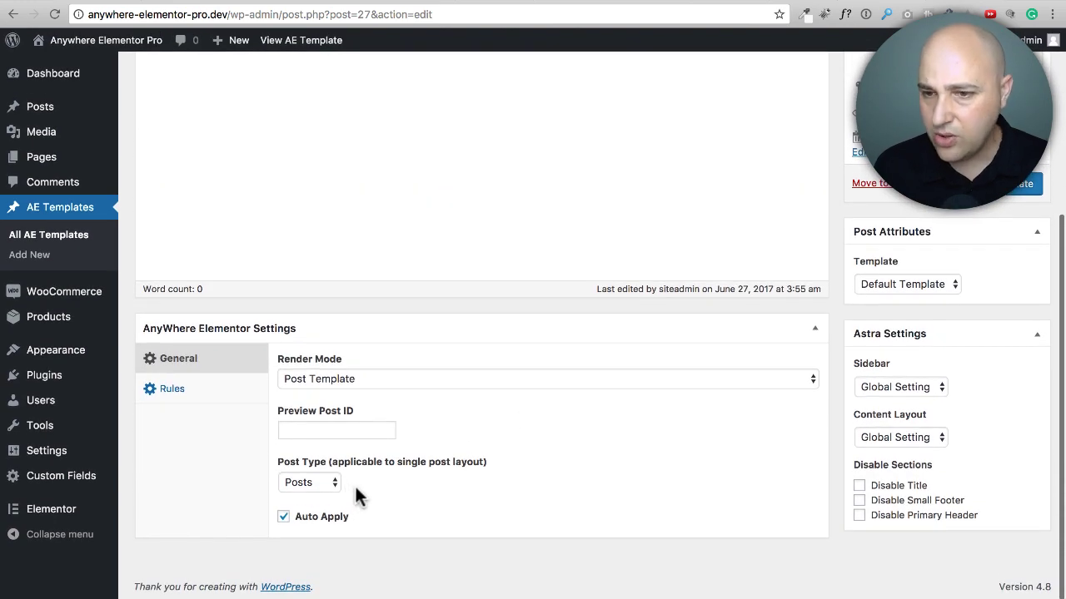
scroll(356, 483, up, 5)
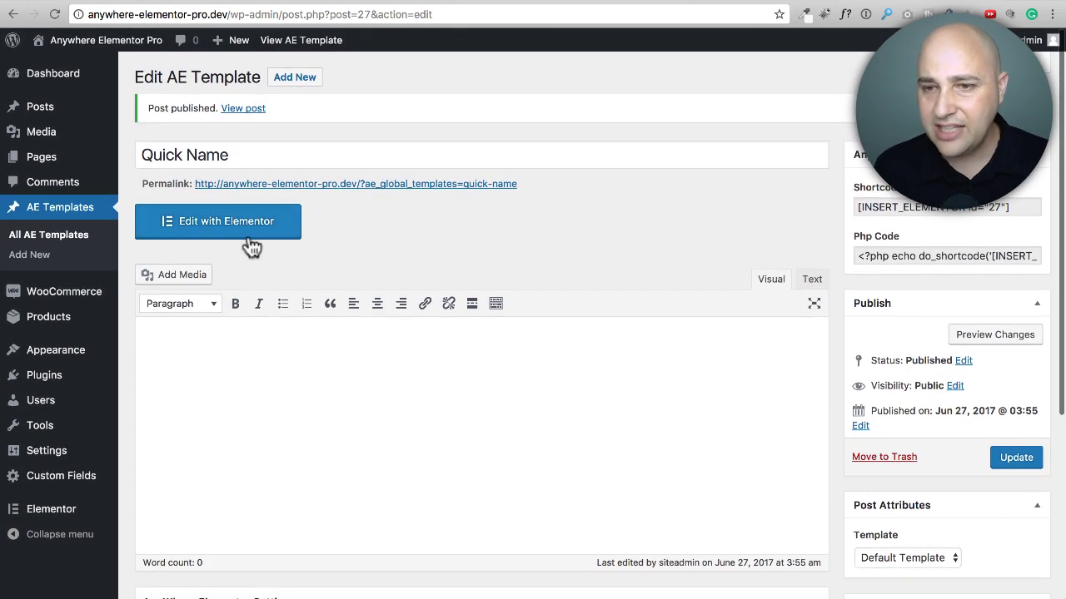
click(225, 229)
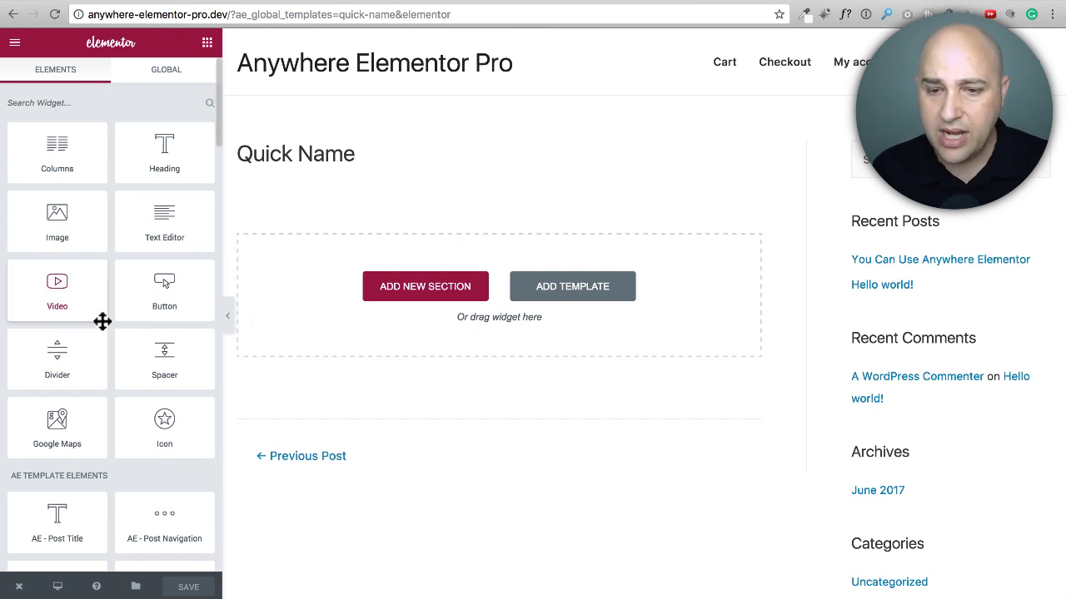
Step: Examine the available AE Template Elements widgets, from the post, taxonomy, custom field and author widgets through the WooCommerce ones
scroll(117, 289, down, 5)
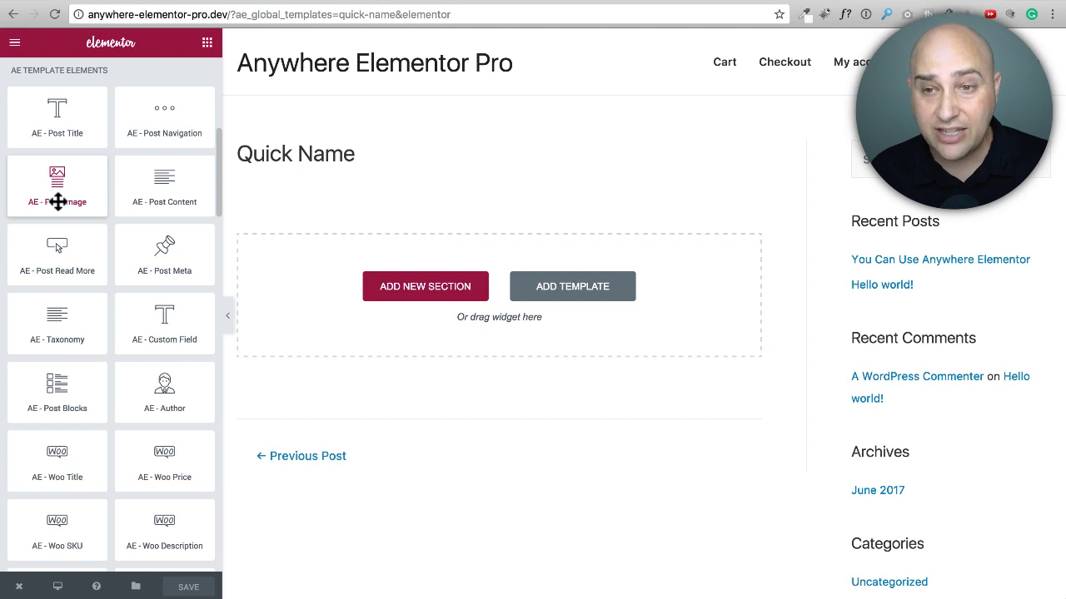
scroll(58, 206, down, 1)
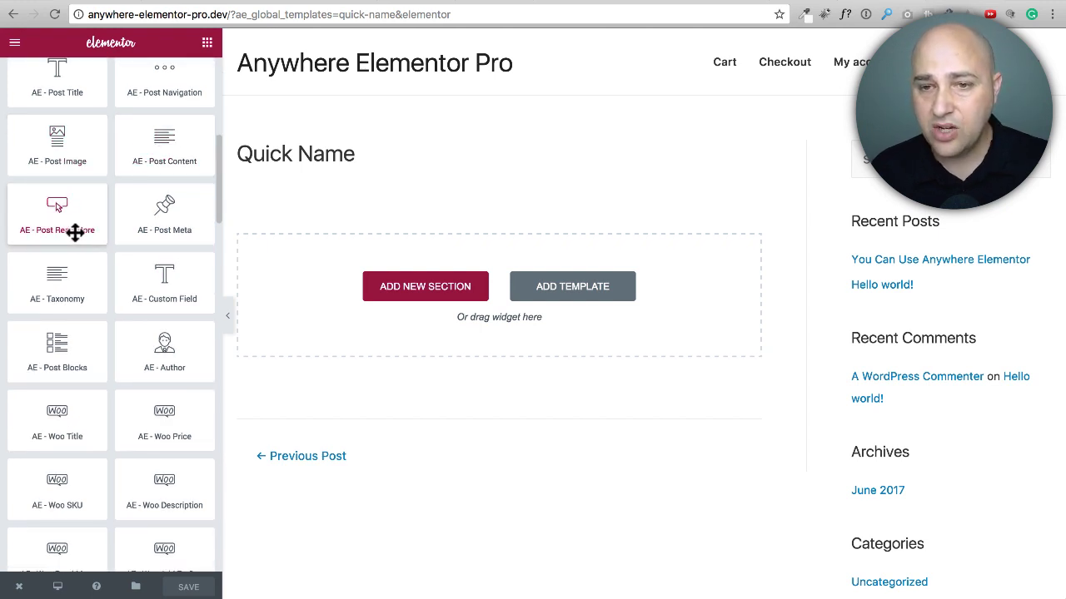
scroll(76, 232, down, 1)
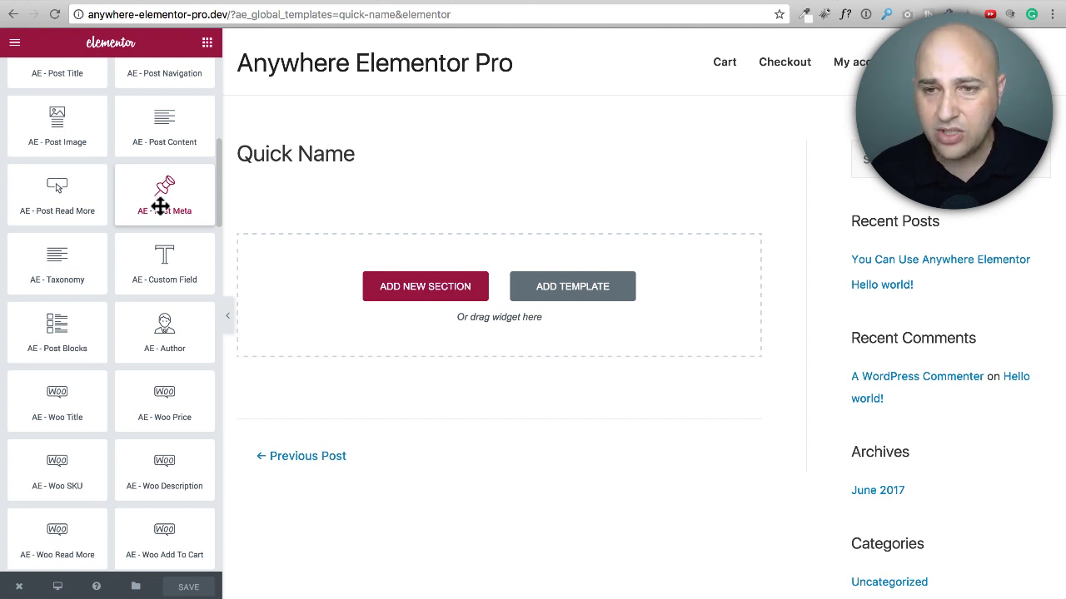
scroll(159, 205, down, 3)
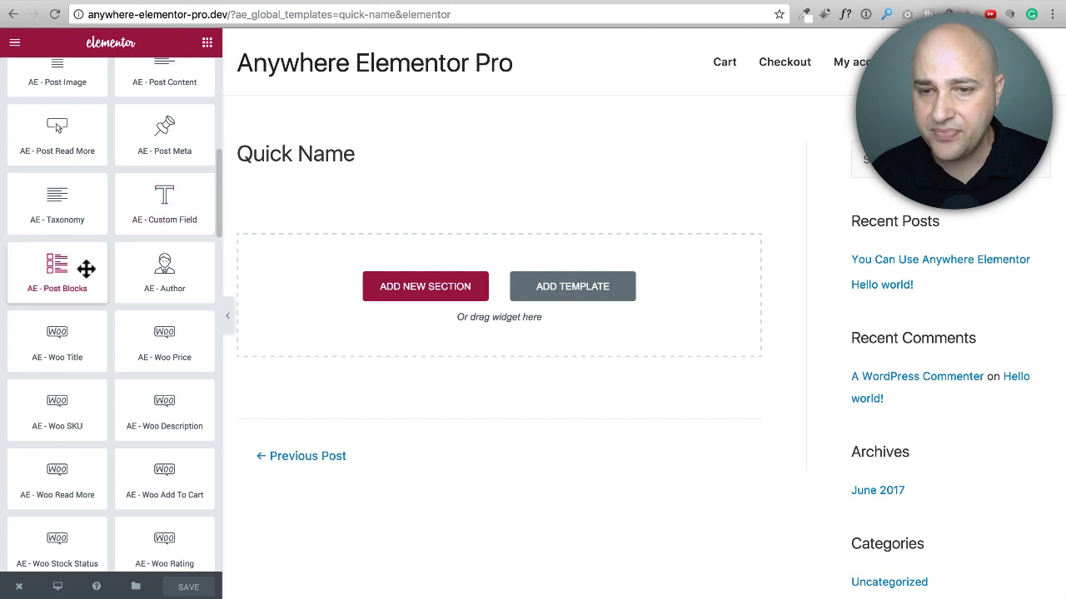
scroll(83, 254, down, 2)
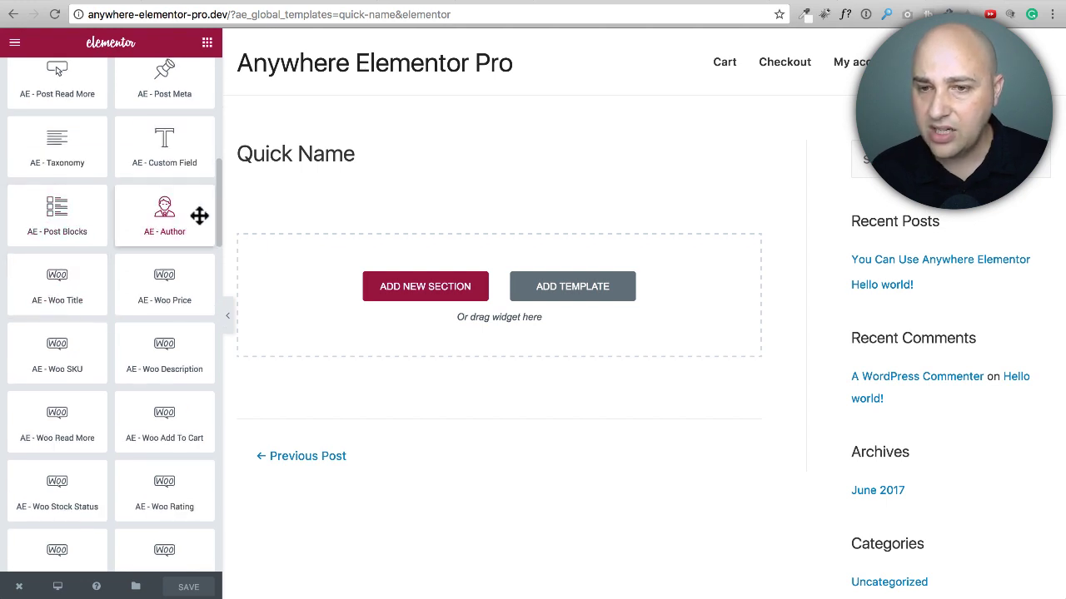
scroll(166, 218, down, 1)
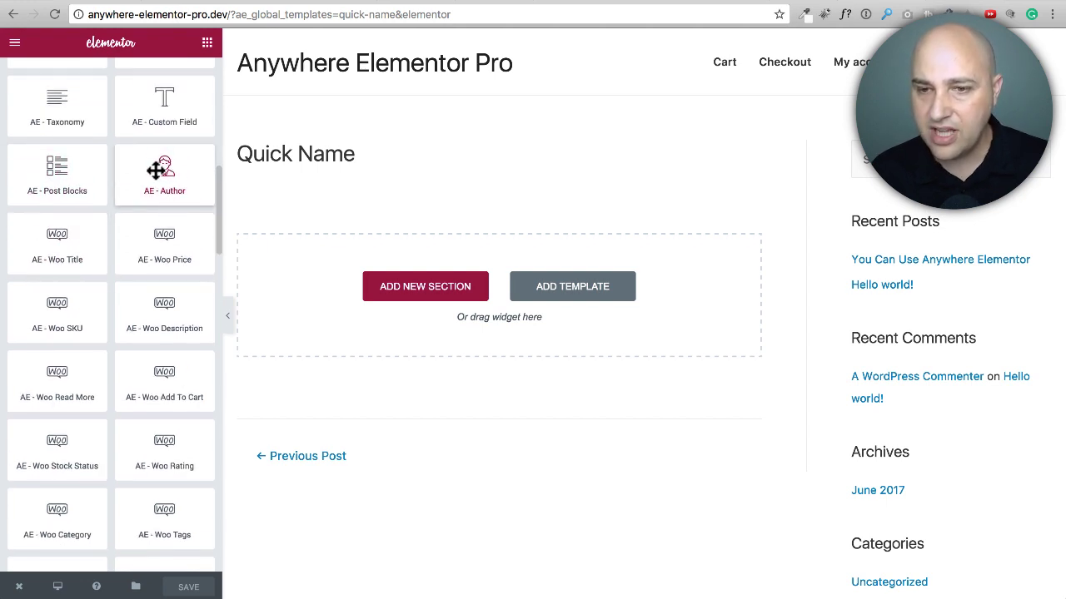
scroll(155, 170, down, 3)
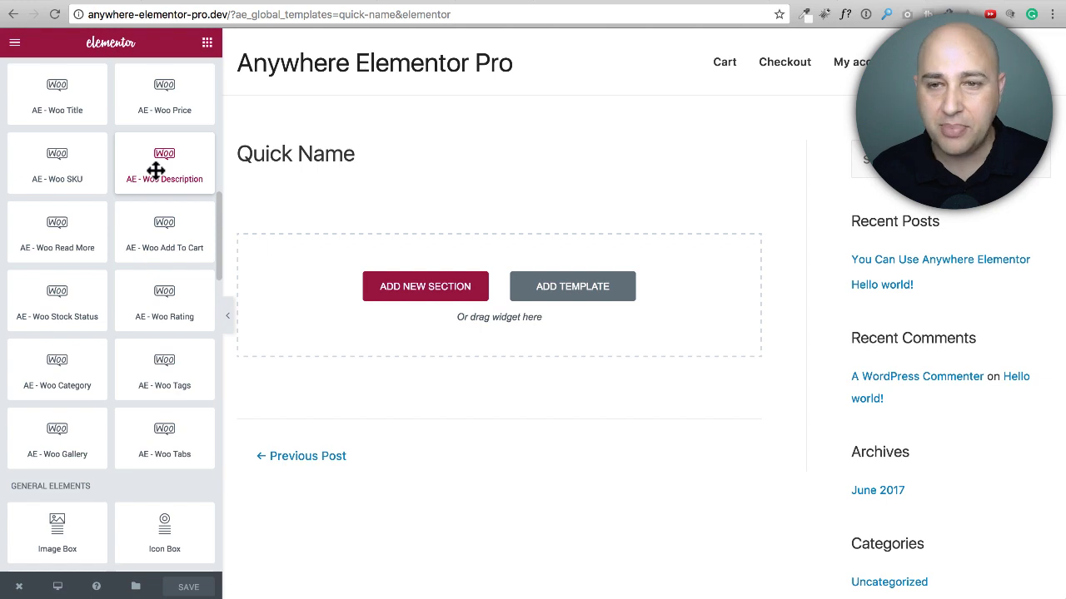
scroll(133, 227, up, 15)
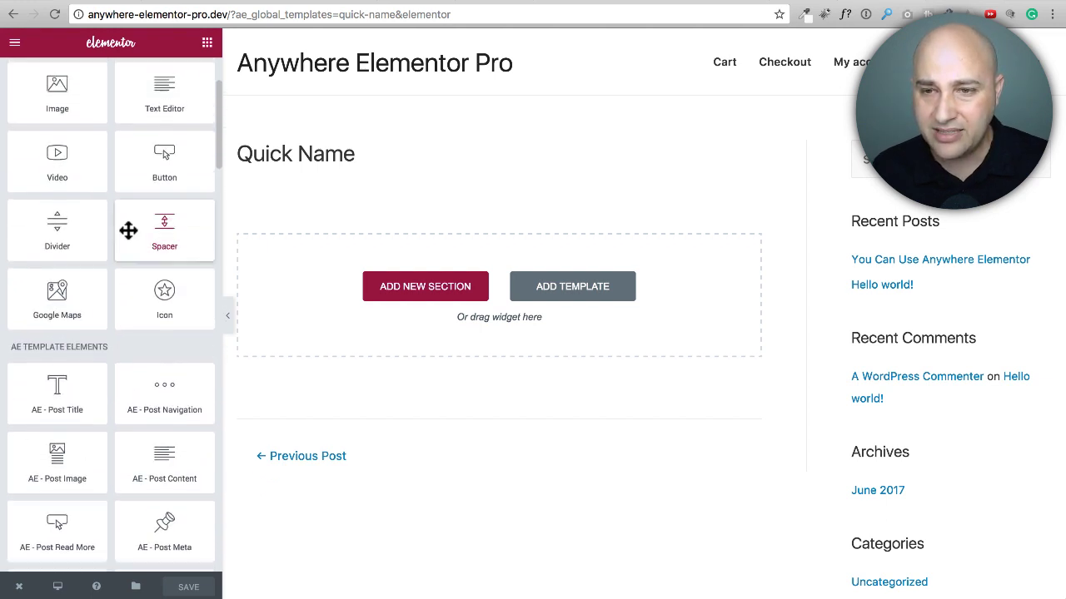
scroll(128, 230, down, 5)
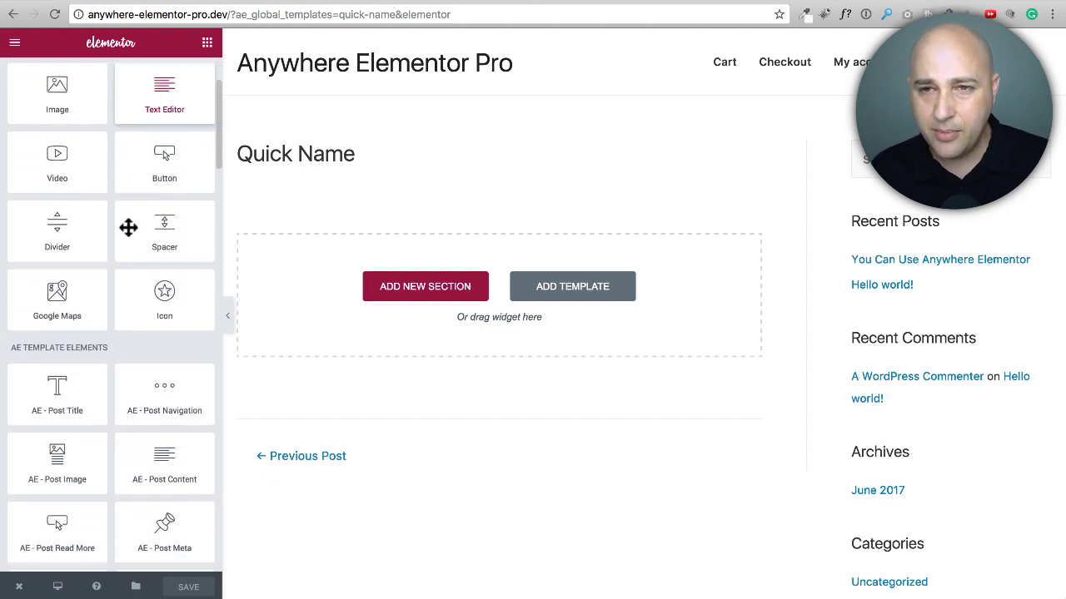
scroll(129, 228, down, 14)
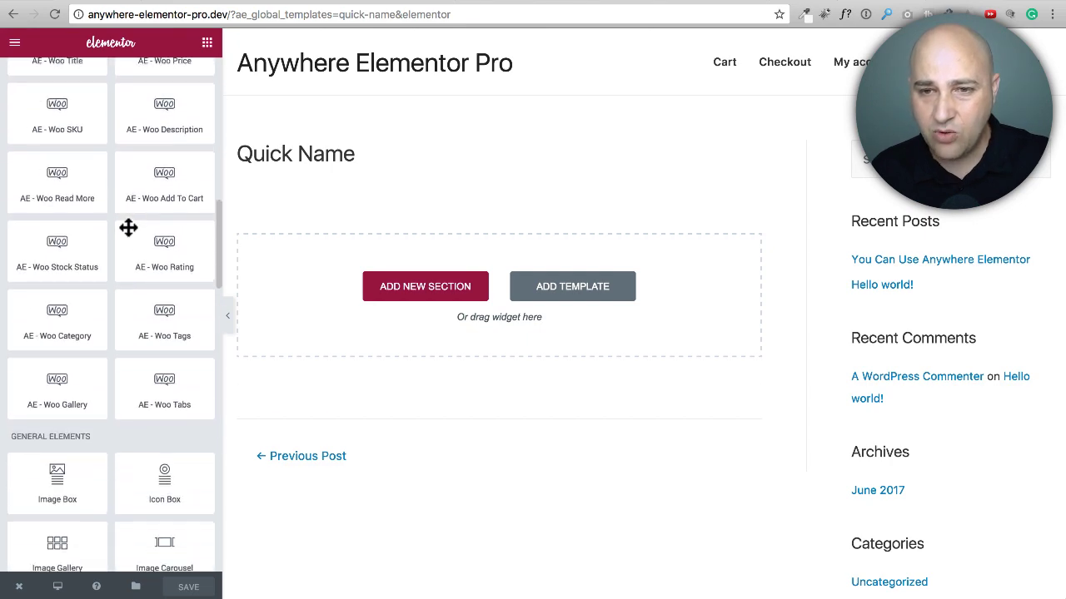
scroll(128, 228, up, 14)
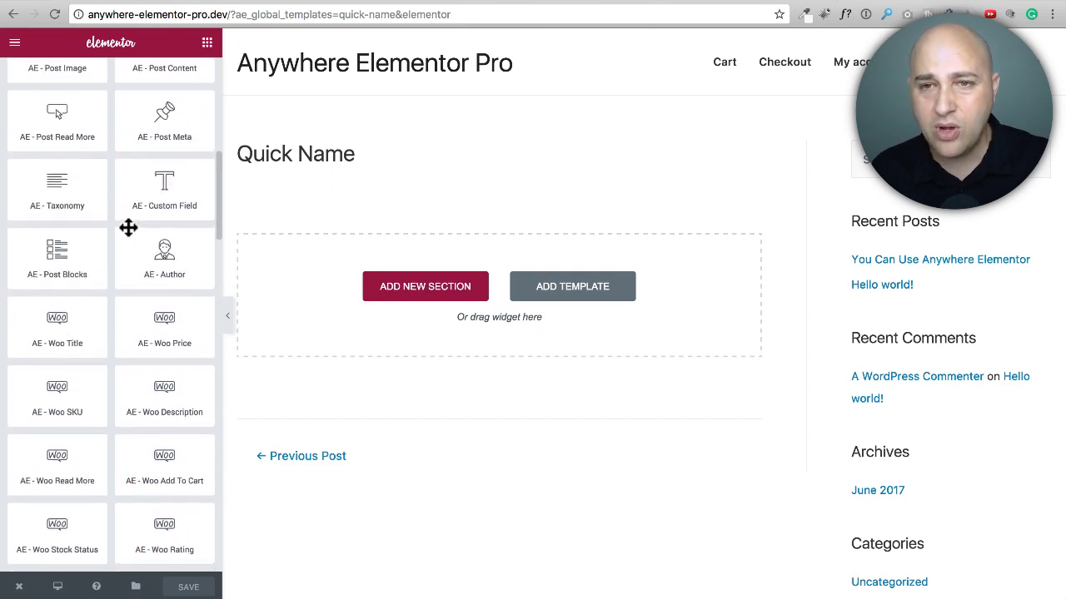
scroll(129, 228, up, 2)
scroll(124, 229, down, 6)
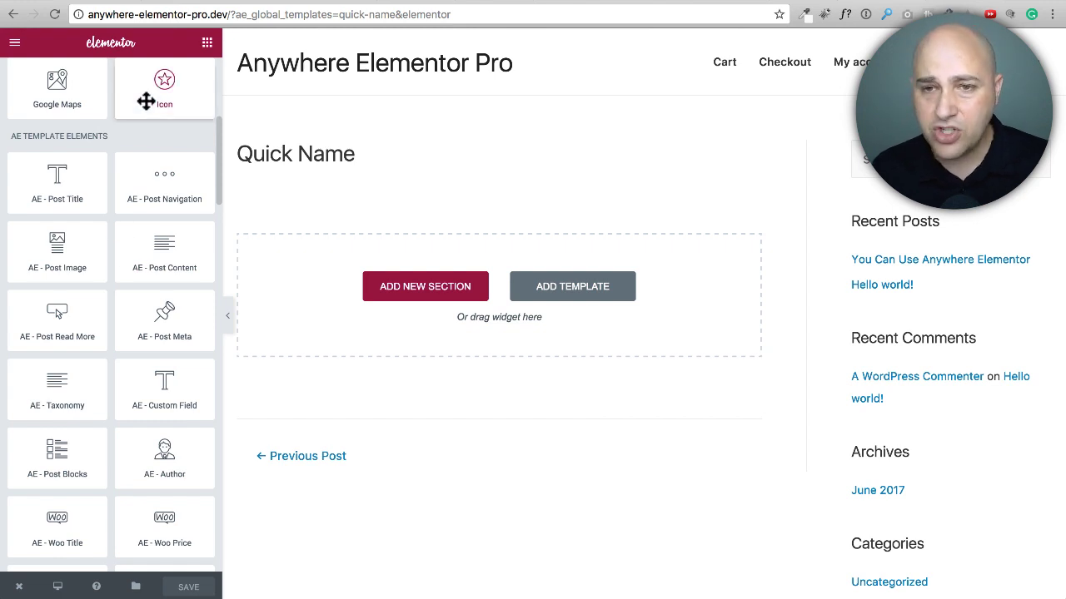
scroll(119, 154, up, 5)
scroll(119, 155, down, 4)
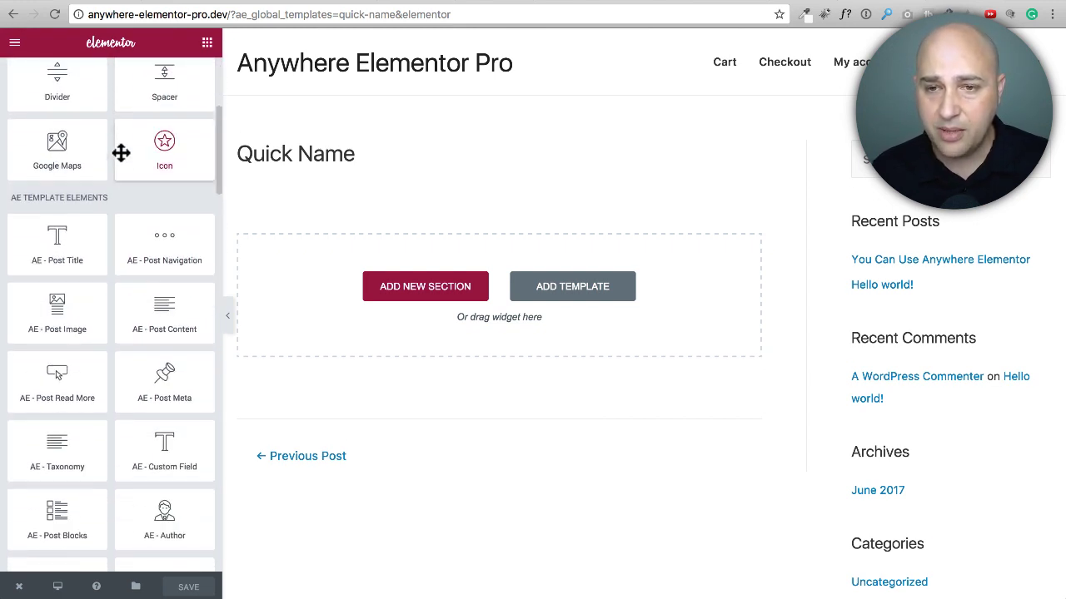
Step: Add the AE - Post Title widget to the empty layout and review its content, style and advanced settings
drag(55, 254, 426, 267)
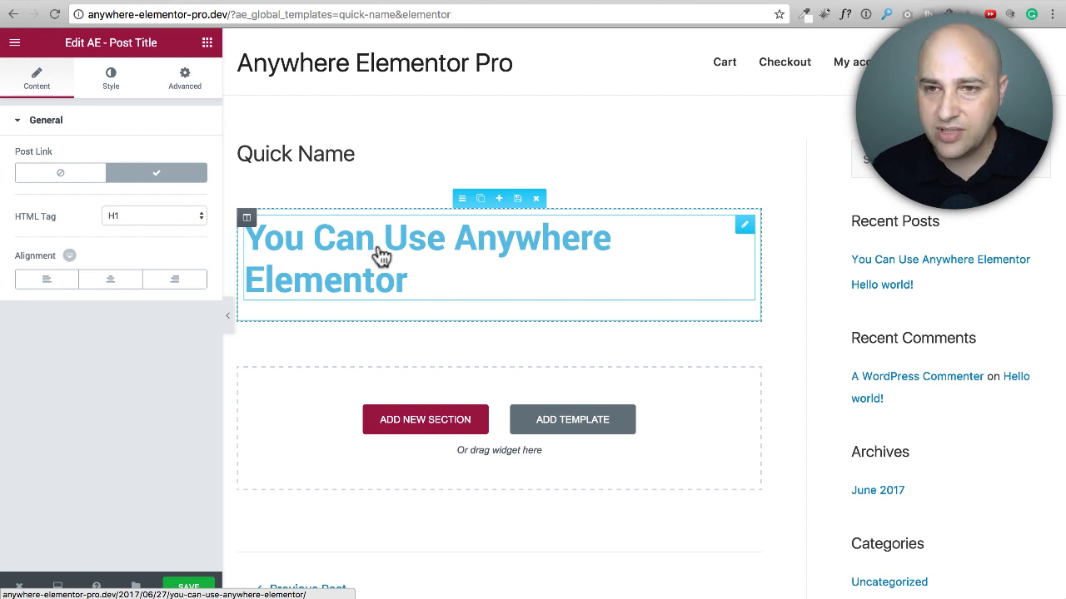
click(123, 86)
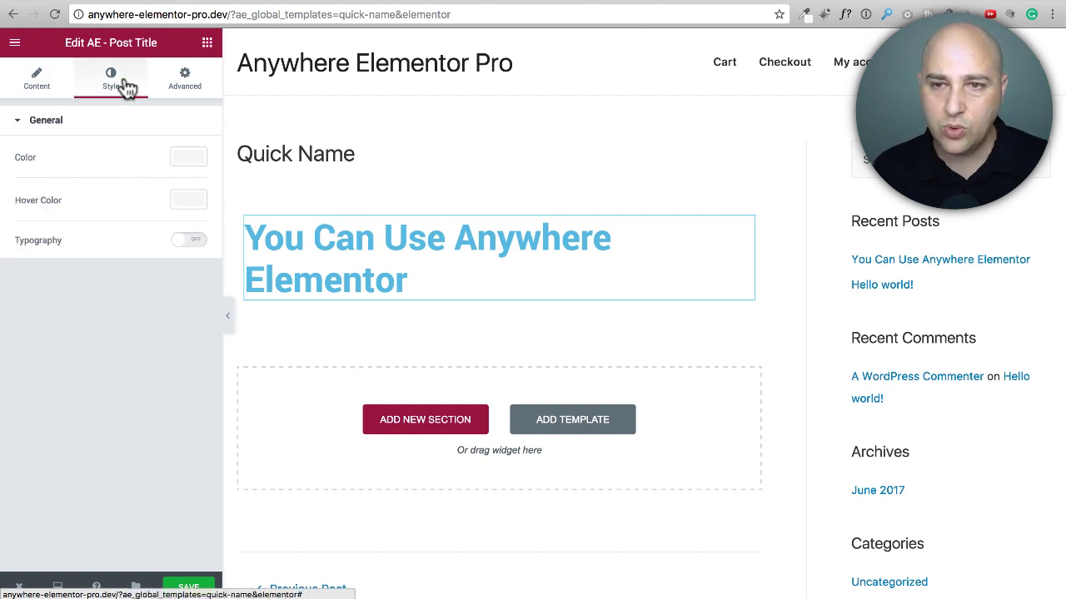
click(185, 82)
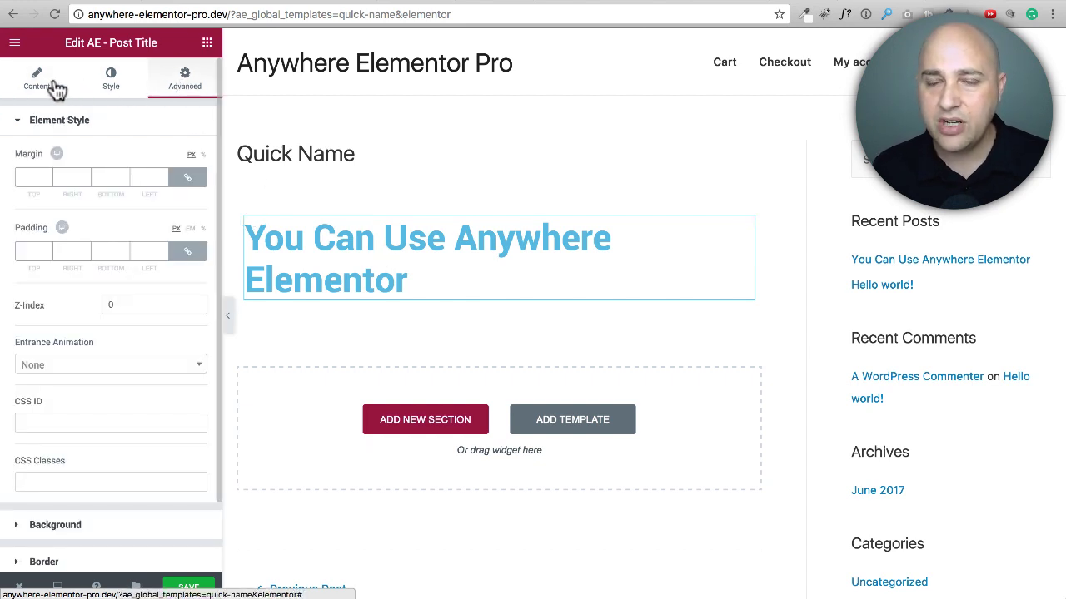
click(55, 88)
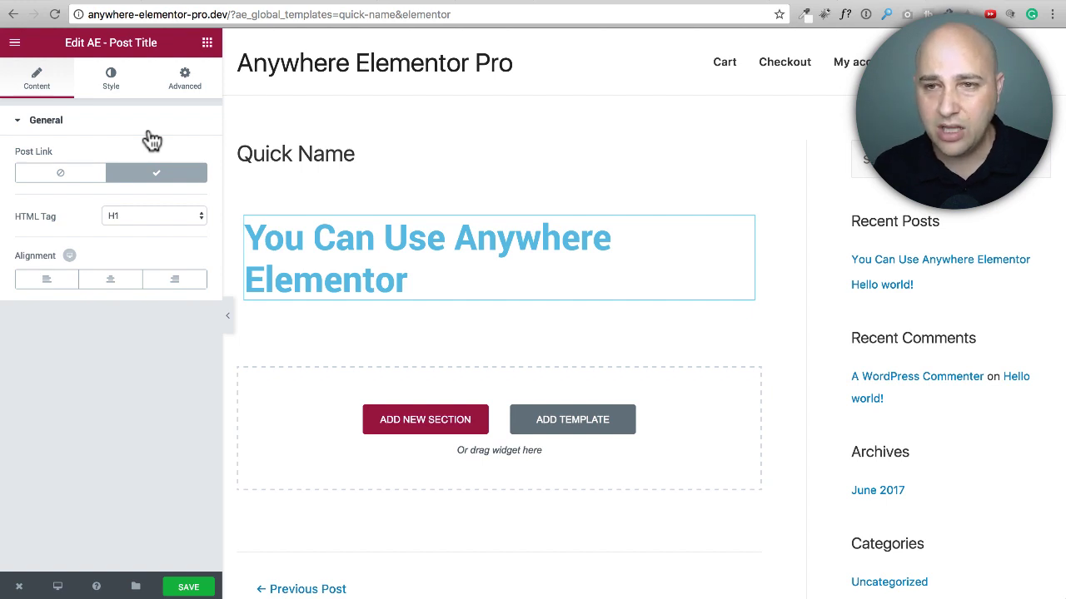
Step: Add the AE - Post Image widget directly below the post title in the same section
click(208, 41)
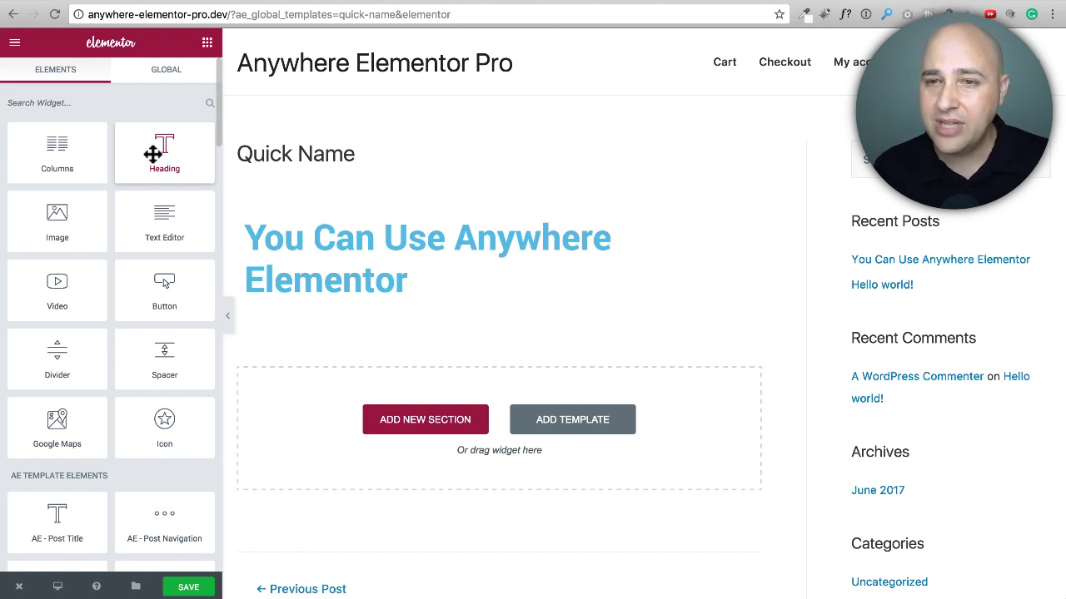
scroll(153, 214, down, 5)
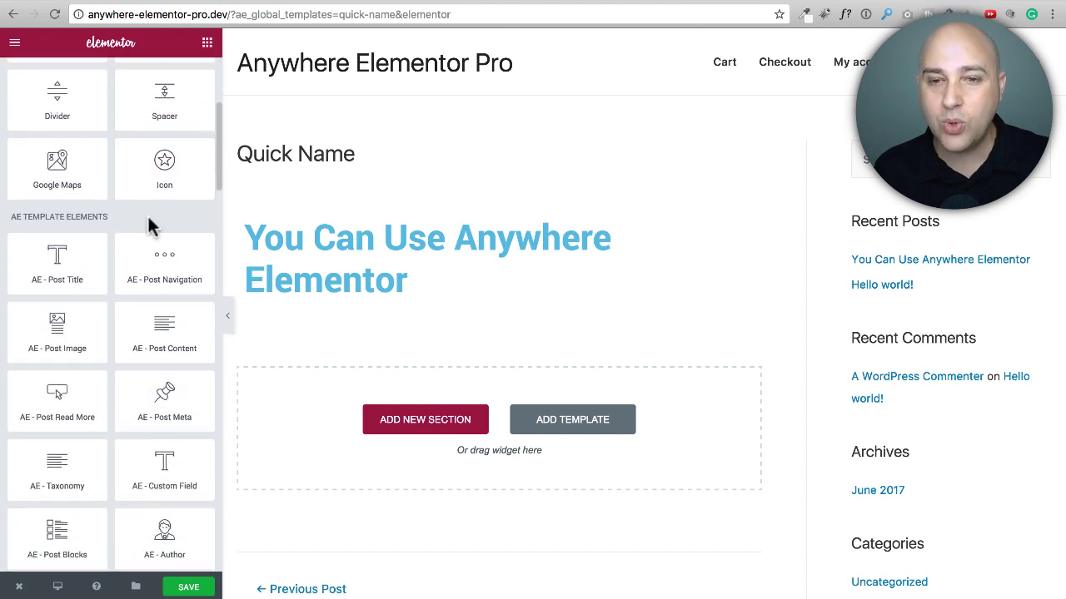
scroll(150, 223, down, 3)
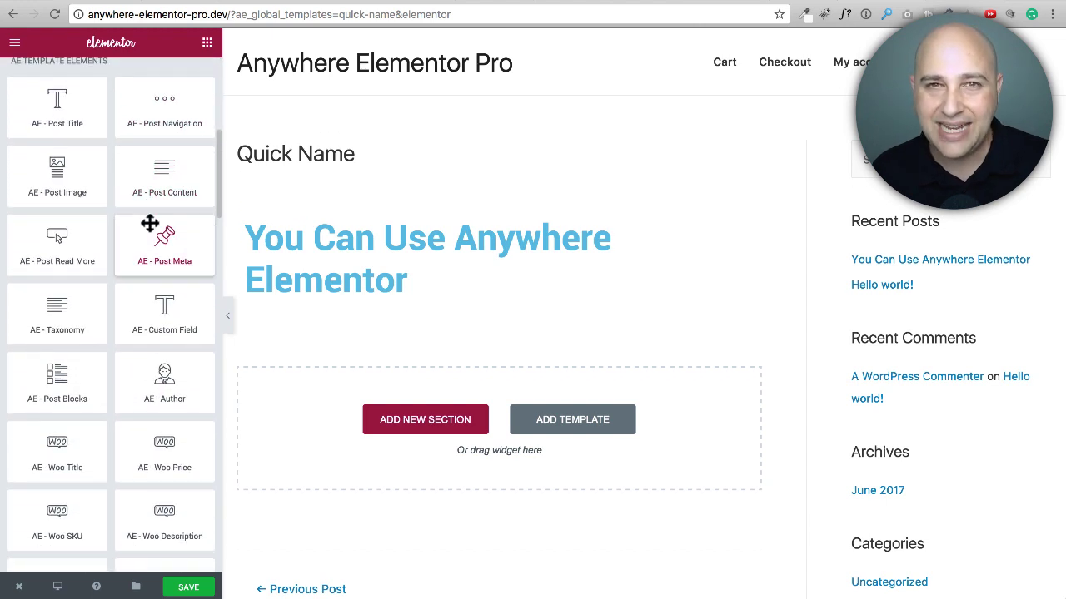
scroll(149, 223, up, 1)
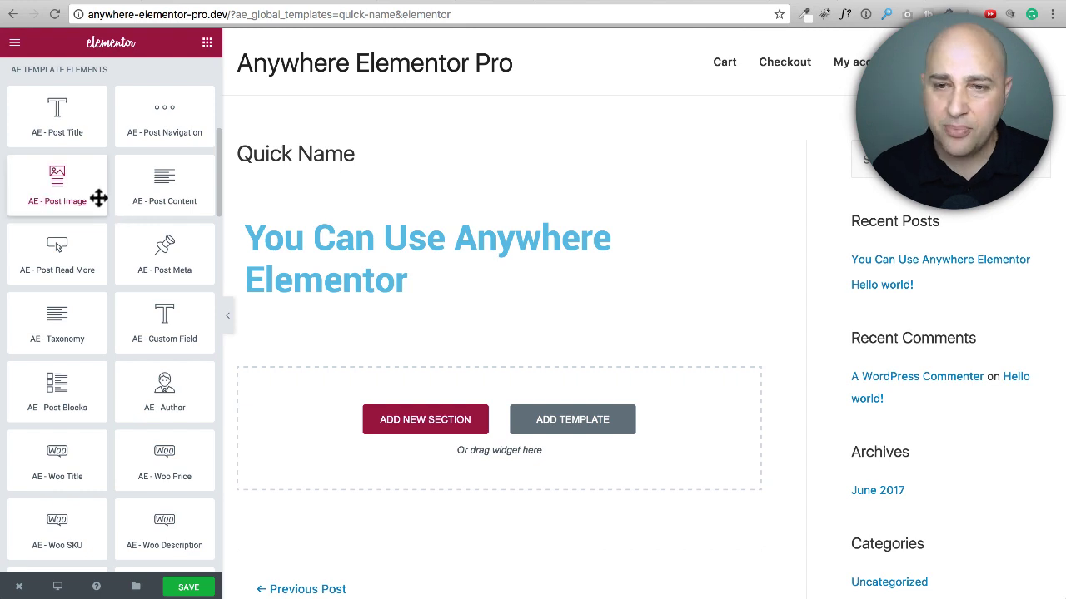
mouse_move(69, 191)
mouse_down()
mouse_move(138, 212)
mouse_move(71, 186)
mouse_up()
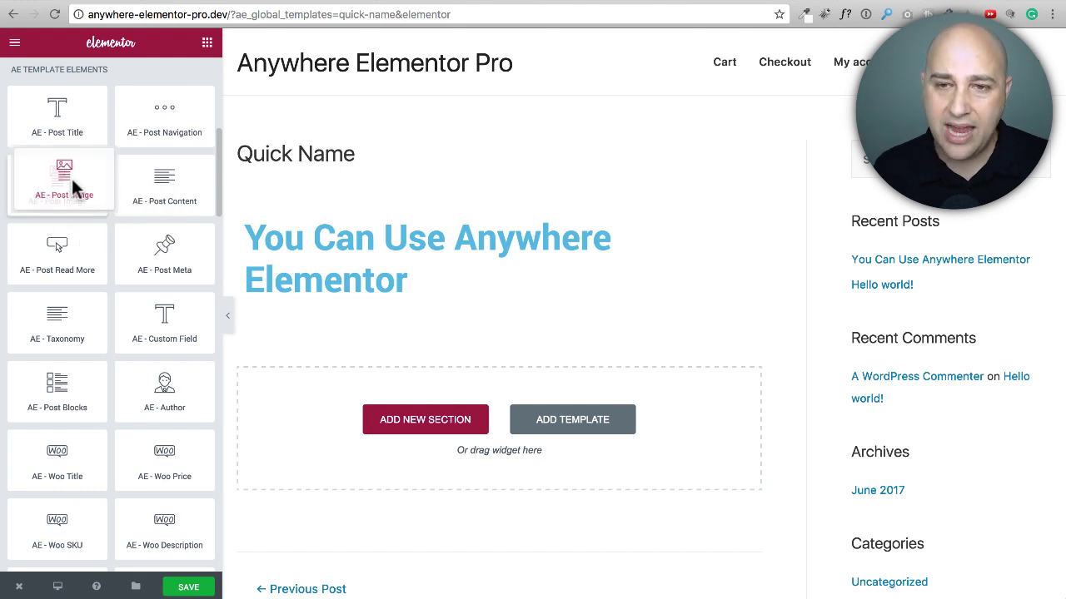
scroll(88, 209, up, 5)
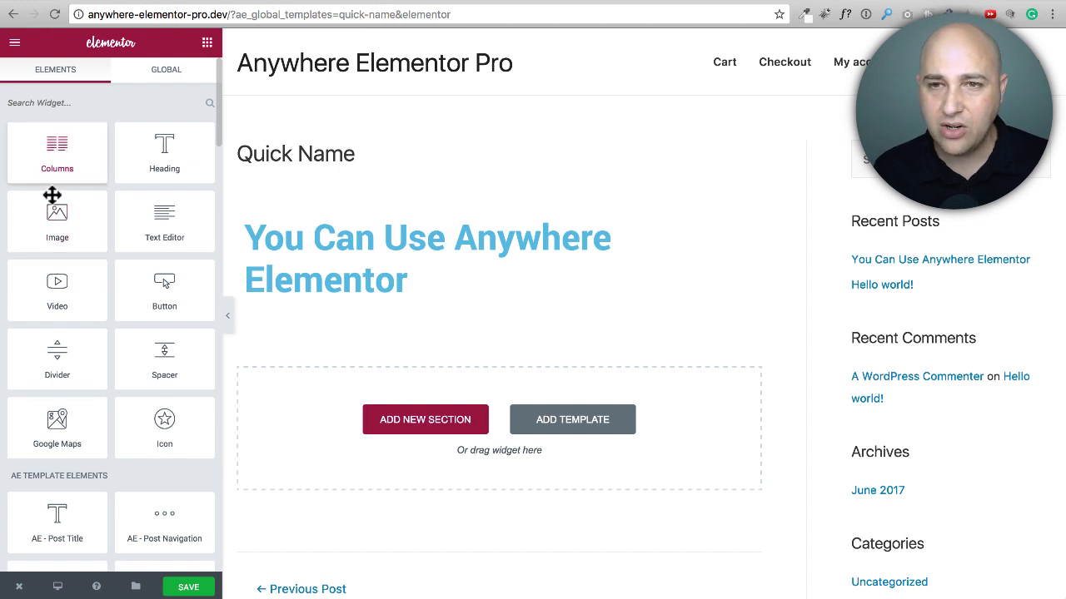
scroll(73, 305, down, 8)
drag(47, 286, 408, 301)
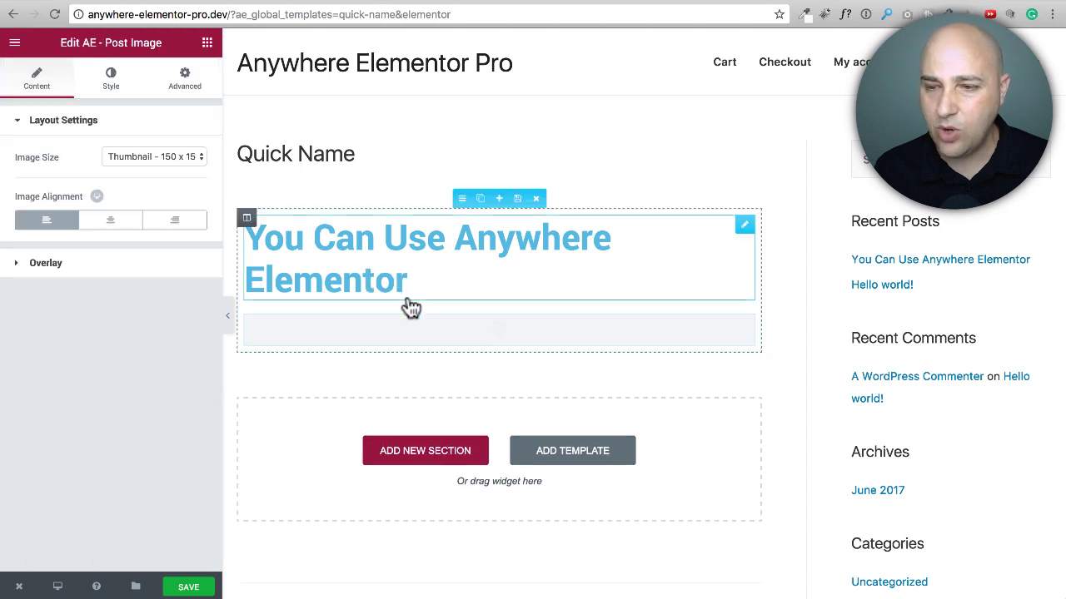
Step: Set the image size of the AE - Post Image widget to Full
scroll(424, 266, down, 3)
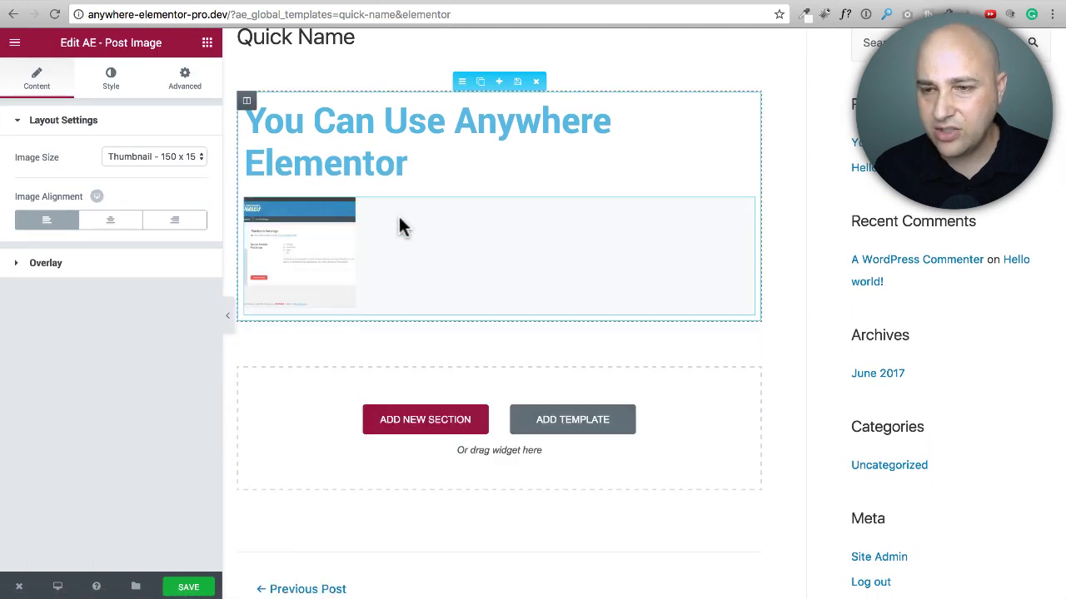
click(138, 159)
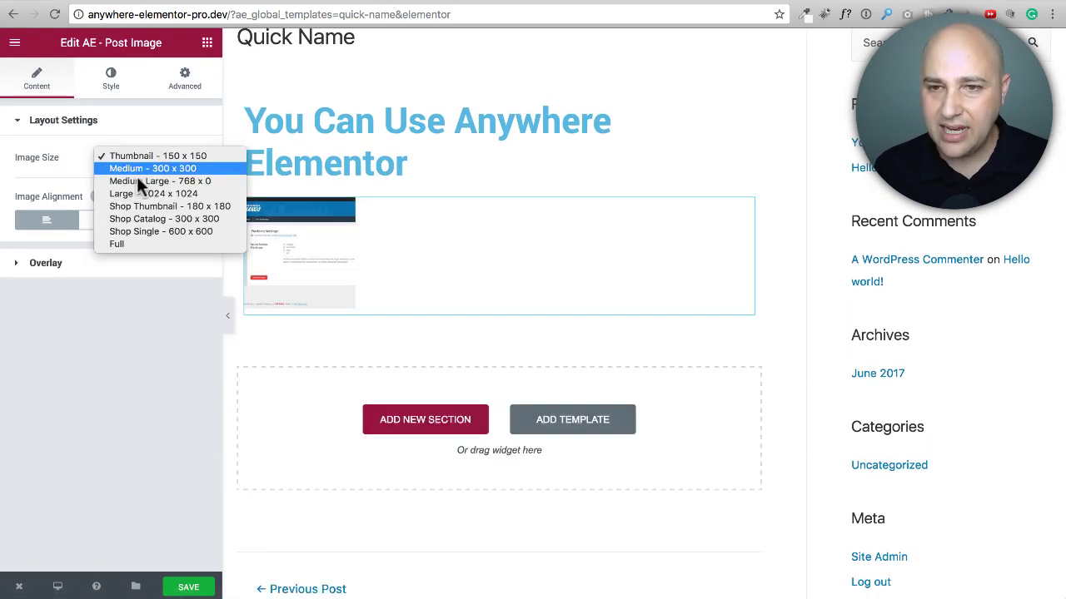
click(142, 244)
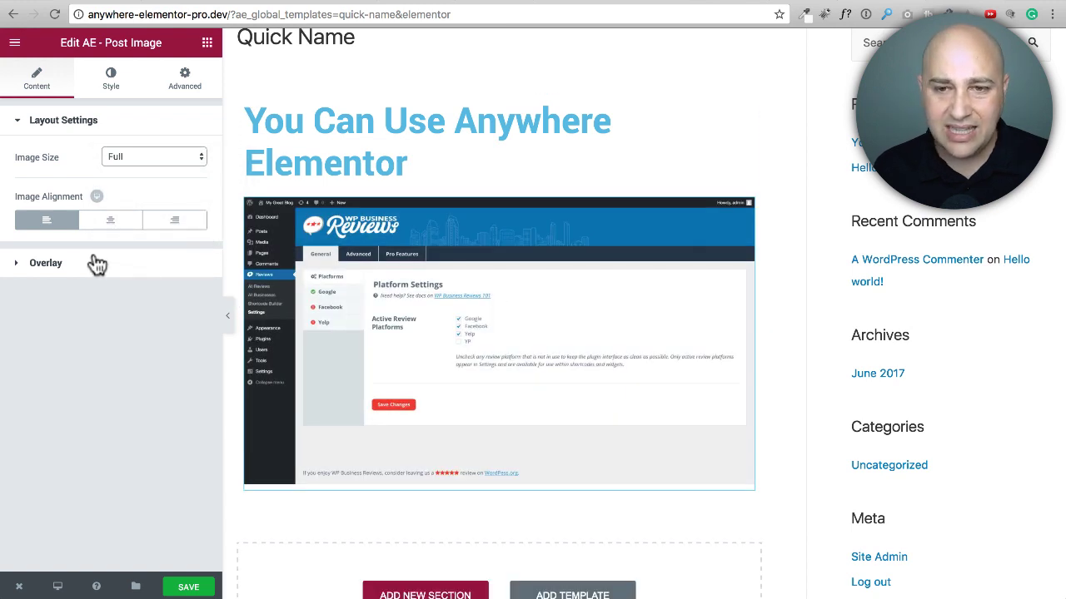
Step: Review the post image's Show Overlay setting and its style options, including the available border types
click(42, 264)
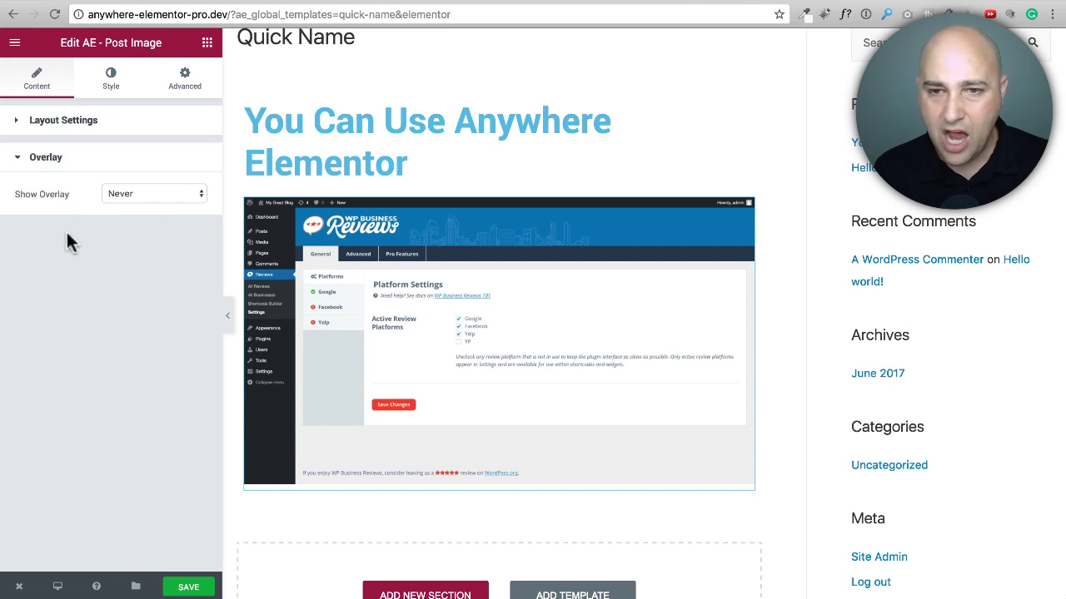
click(113, 79)
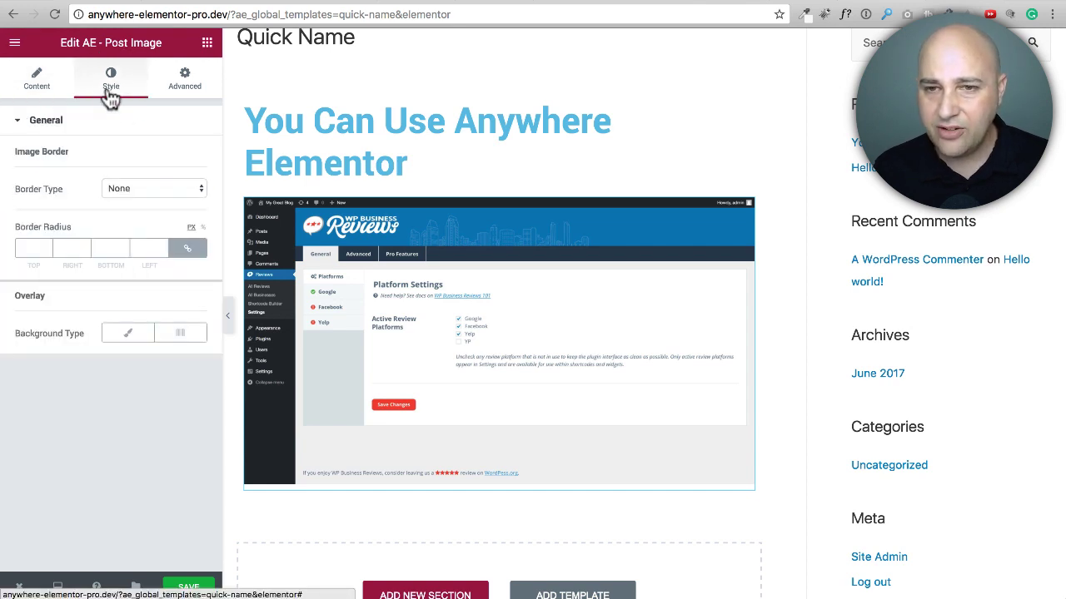
click(139, 190)
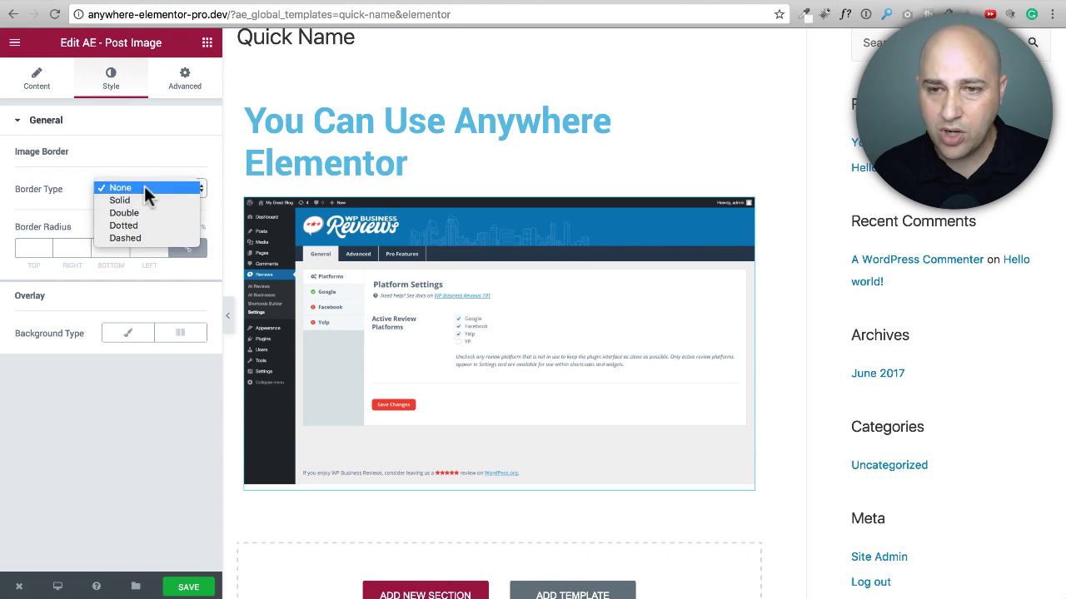
click(146, 158)
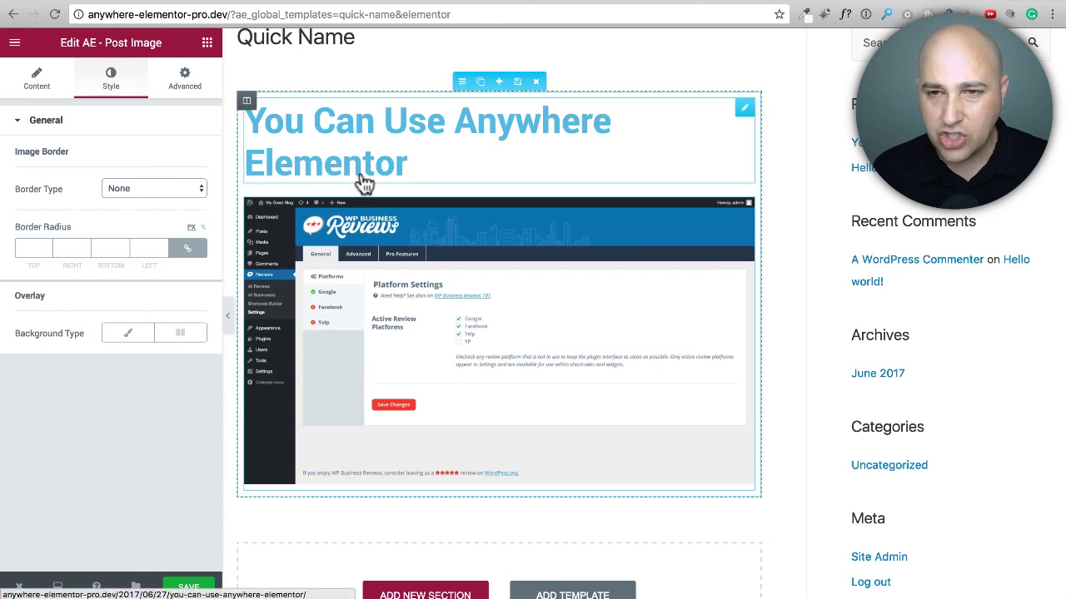
Step: Add a standard Image widget below the post image and fill it with the WP Business Reviews screenshot from the media library
scroll(364, 183, down, 3)
click(206, 42)
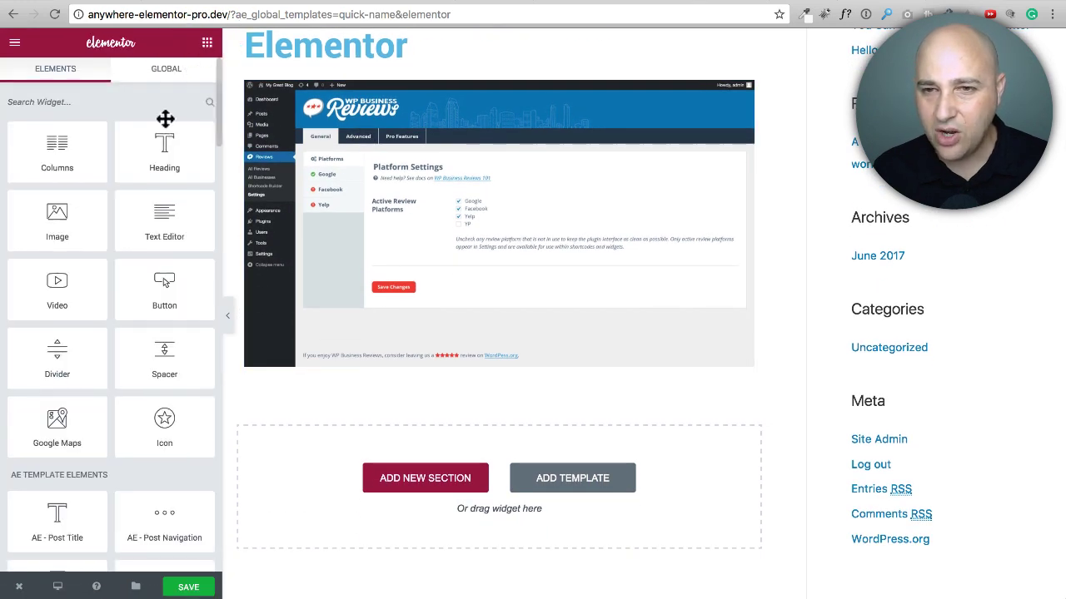
scroll(98, 139, down, 5)
scroll(99, 138, up, 5)
drag(53, 242, 454, 367)
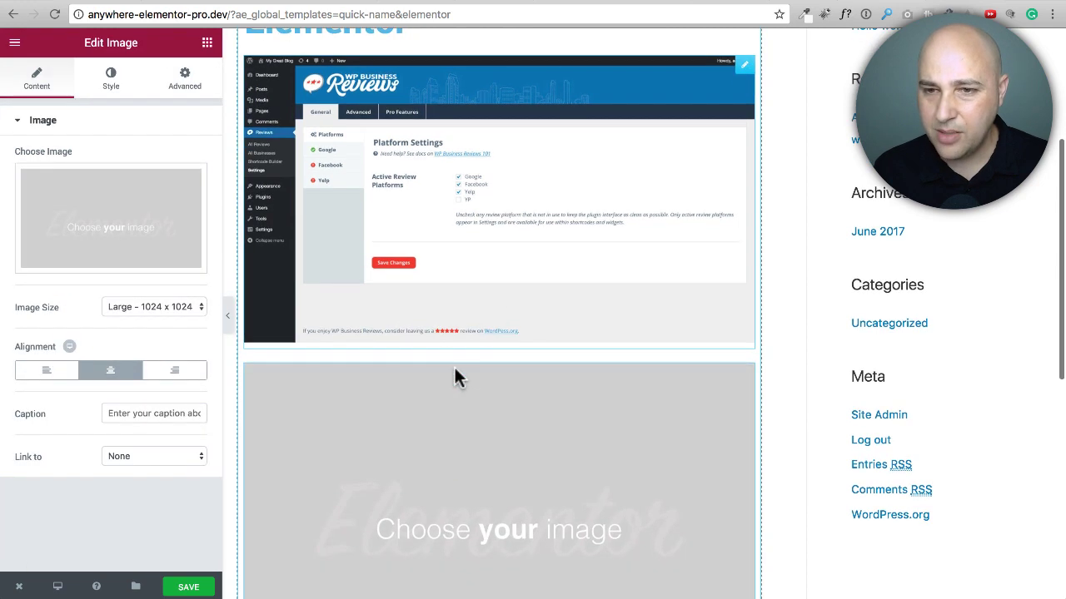
click(108, 230)
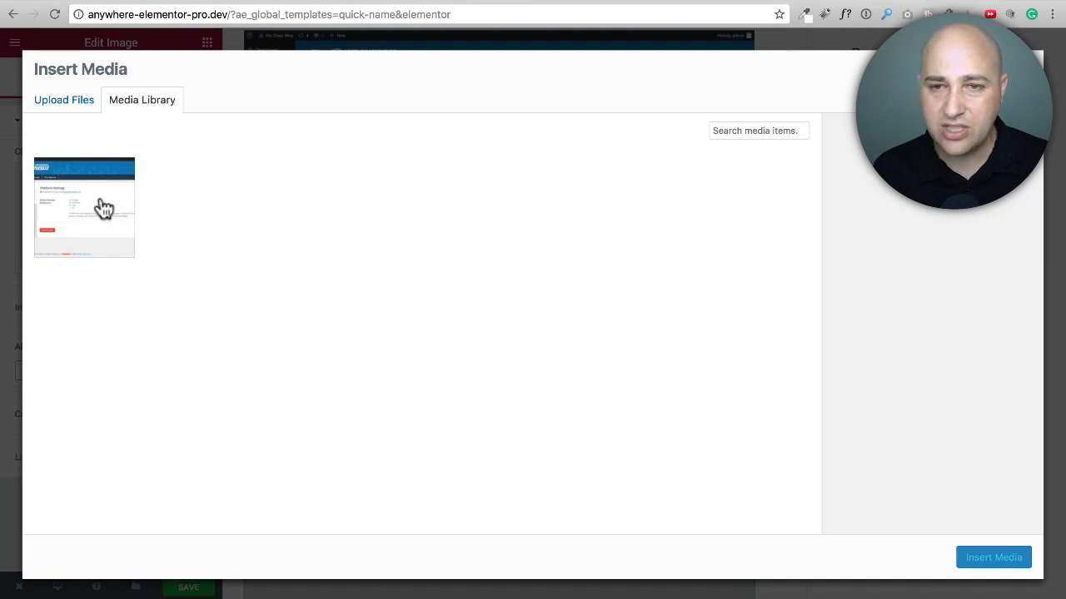
click(101, 207)
click(993, 558)
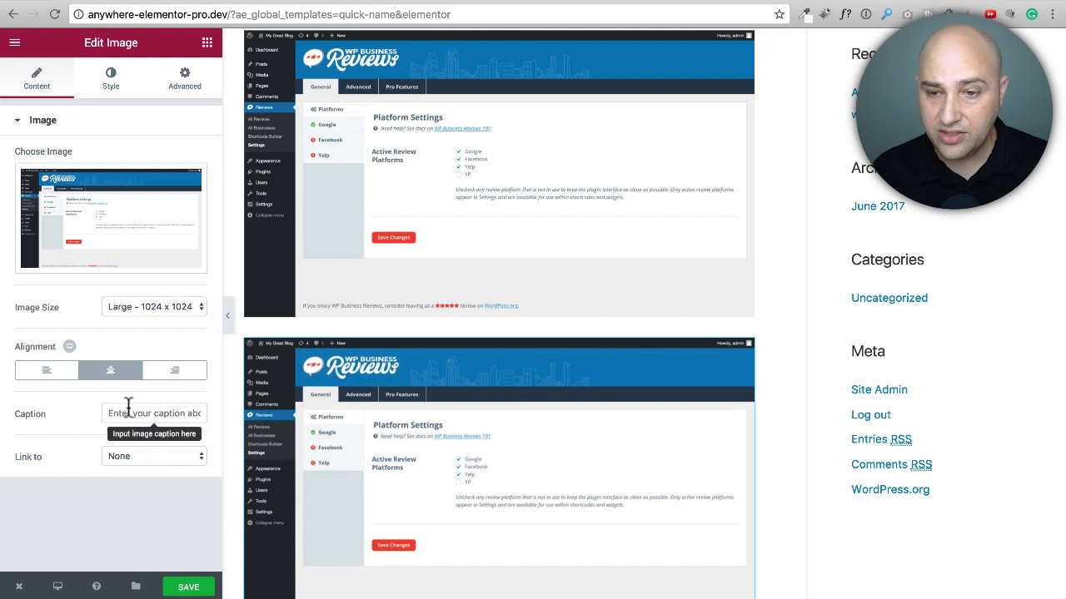
Step: Review the Image widget's style options, including hover animations, and its advanced settings down to Custom CSS
click(111, 81)
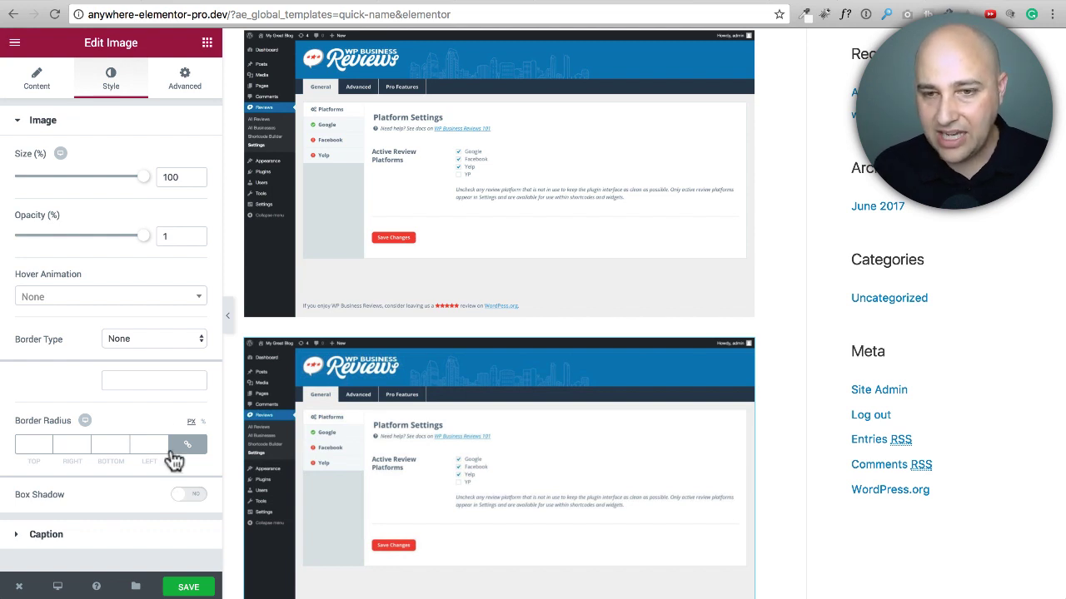
click(144, 296)
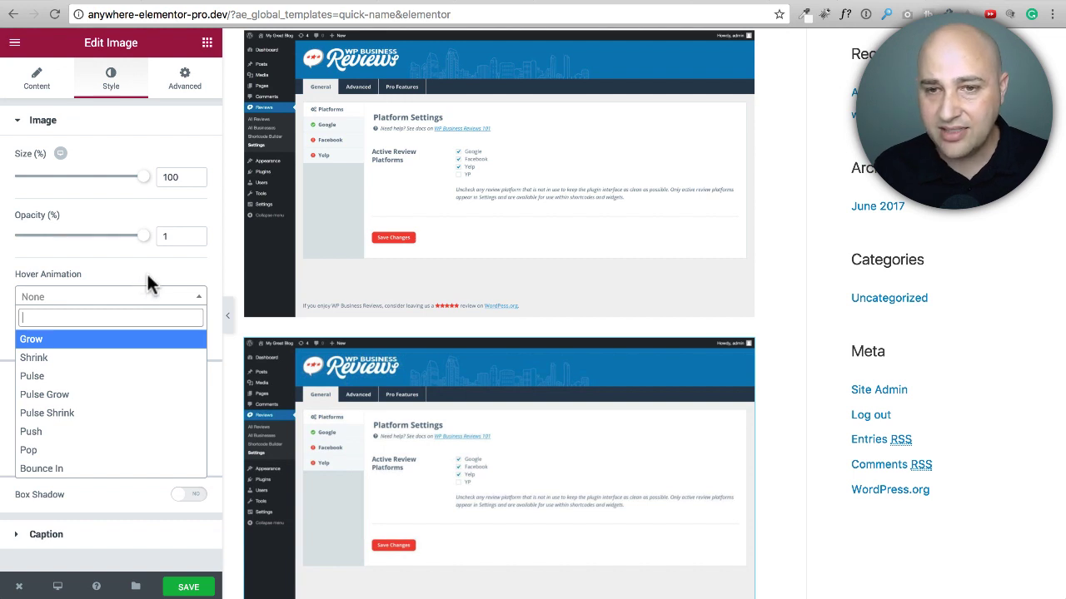
click(176, 88)
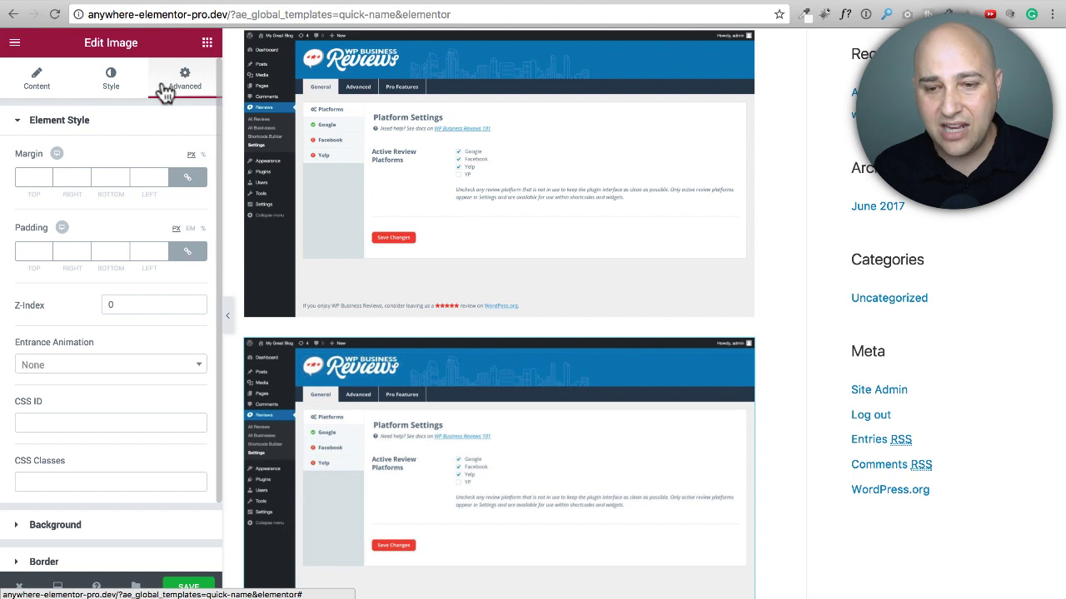
scroll(124, 138, down, 2)
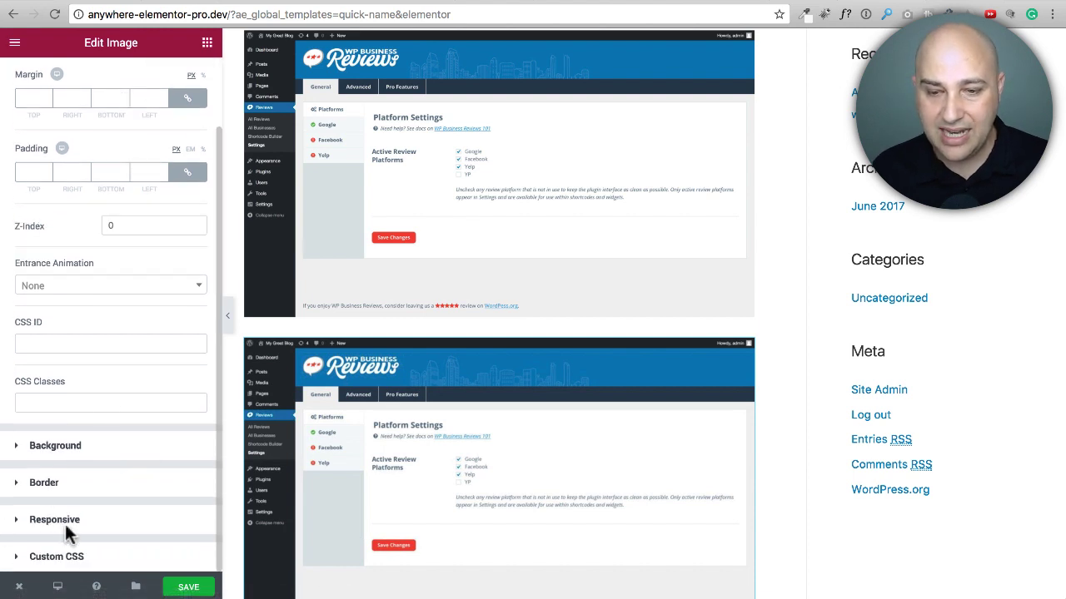
Step: Delete the standard Image widget below the post image
click(207, 41)
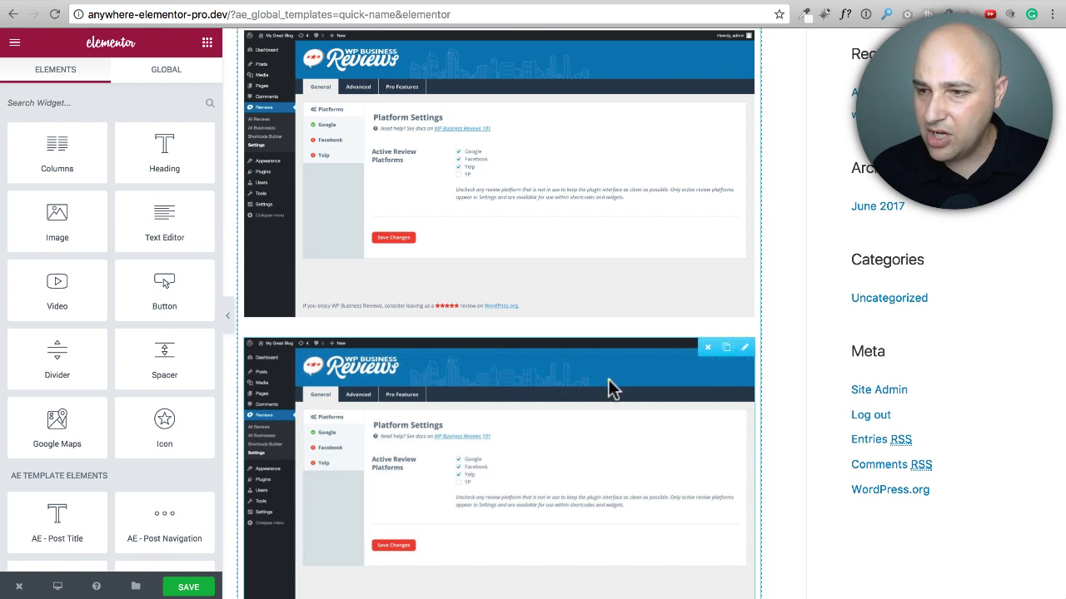
mouse_move(744, 348)
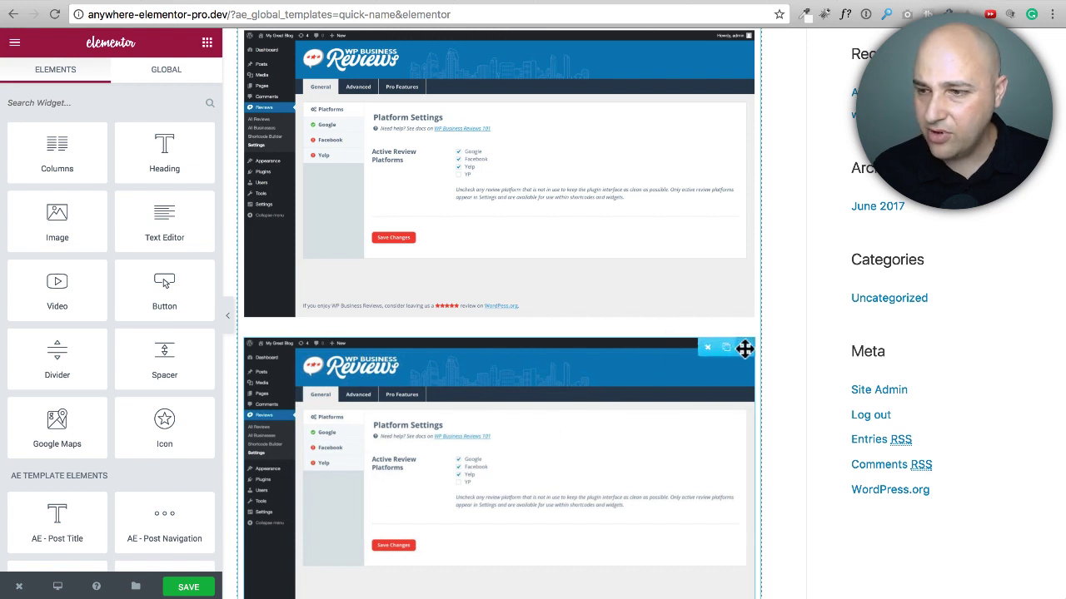
click(708, 348)
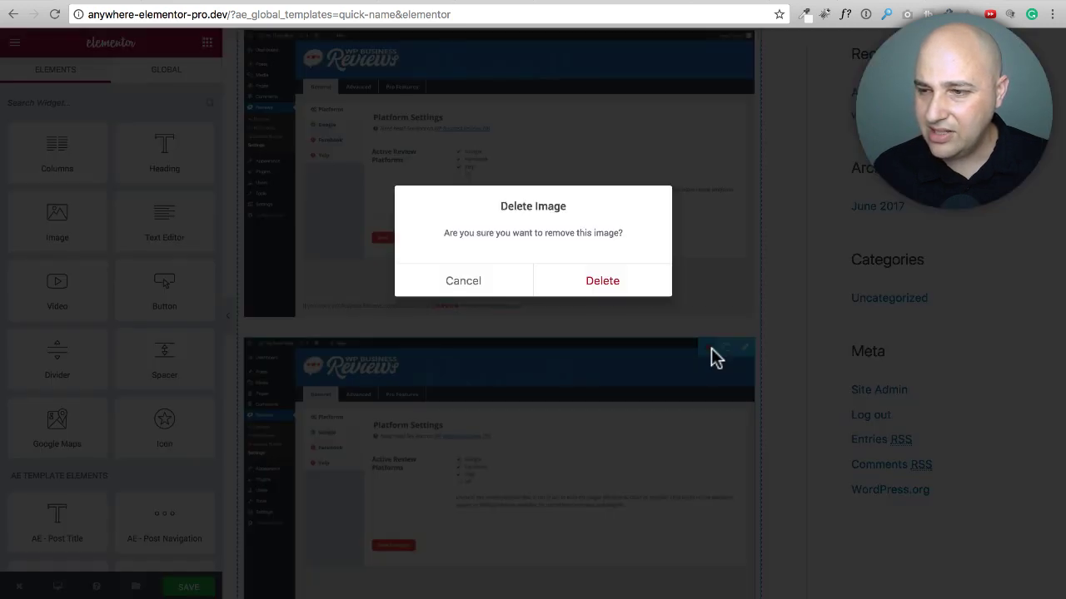
click(578, 284)
Step: Add the AE - Post Content widget directly below the post image in the same section
scroll(147, 244, down, 5)
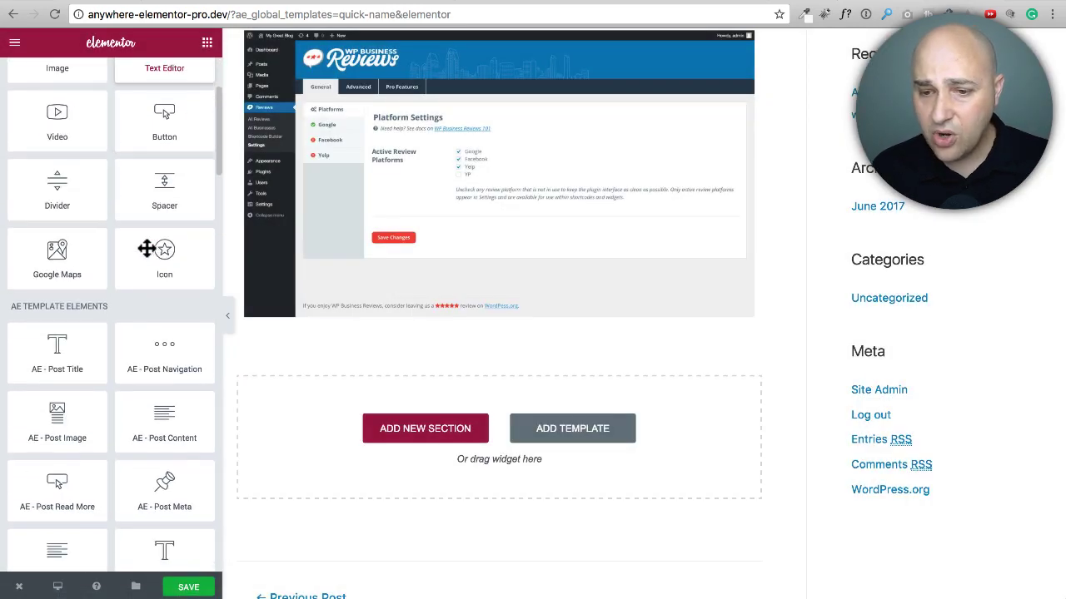
scroll(113, 249, down, 4)
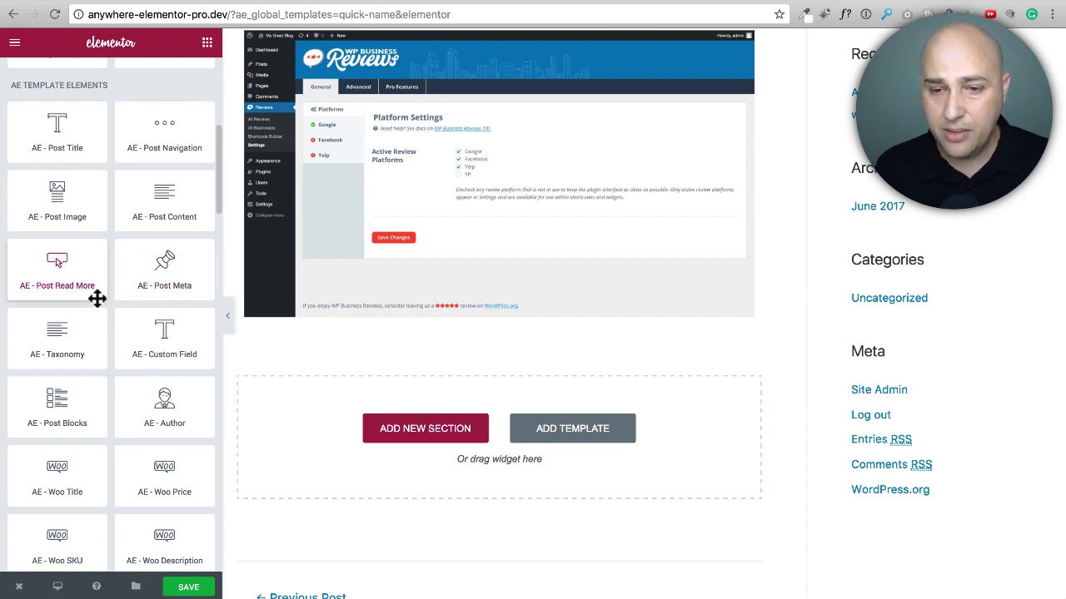
scroll(97, 297, up, 5)
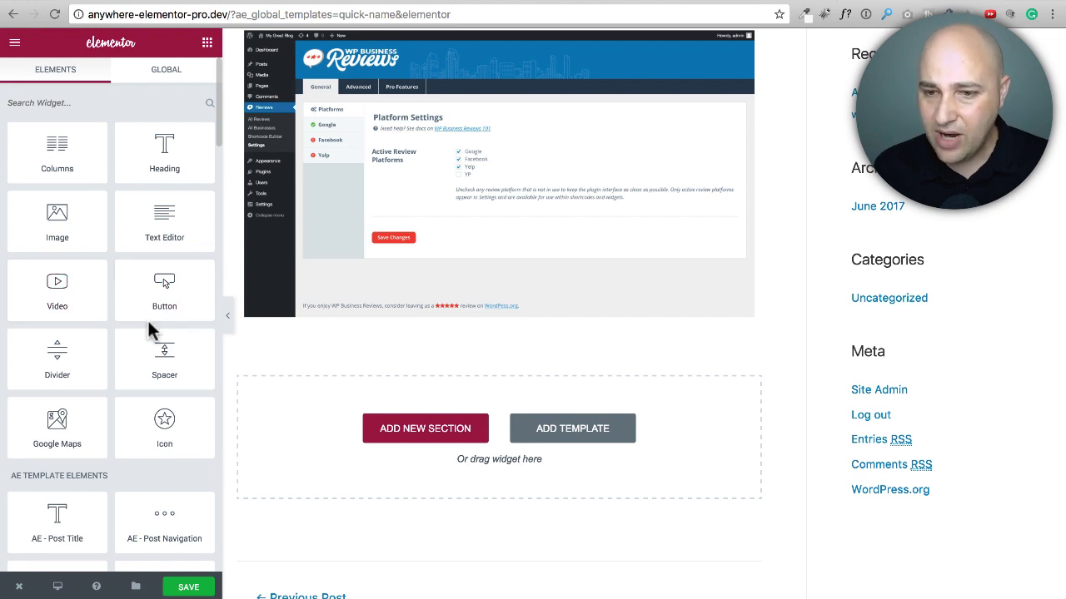
scroll(147, 319, down, 10)
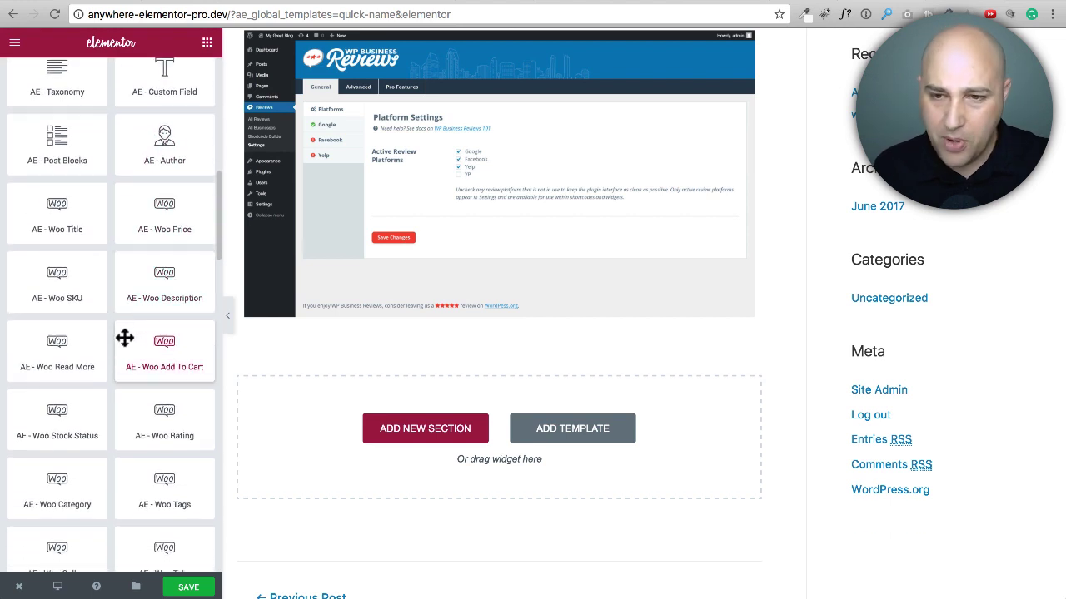
scroll(124, 338, down, 3)
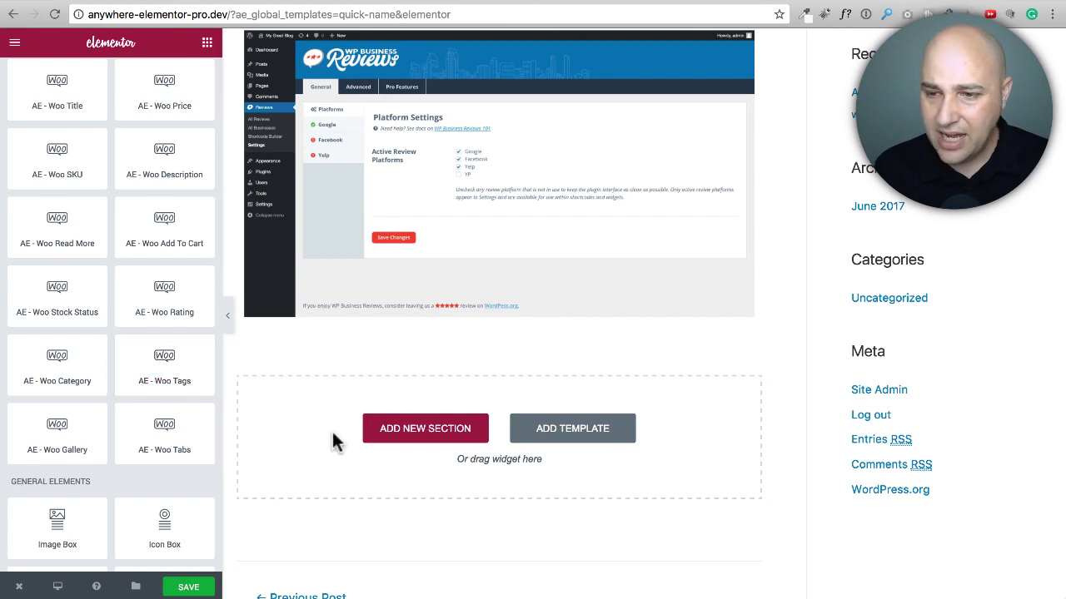
scroll(332, 441, up, 6)
scroll(284, 374, down, 2)
scroll(114, 333, up, 3)
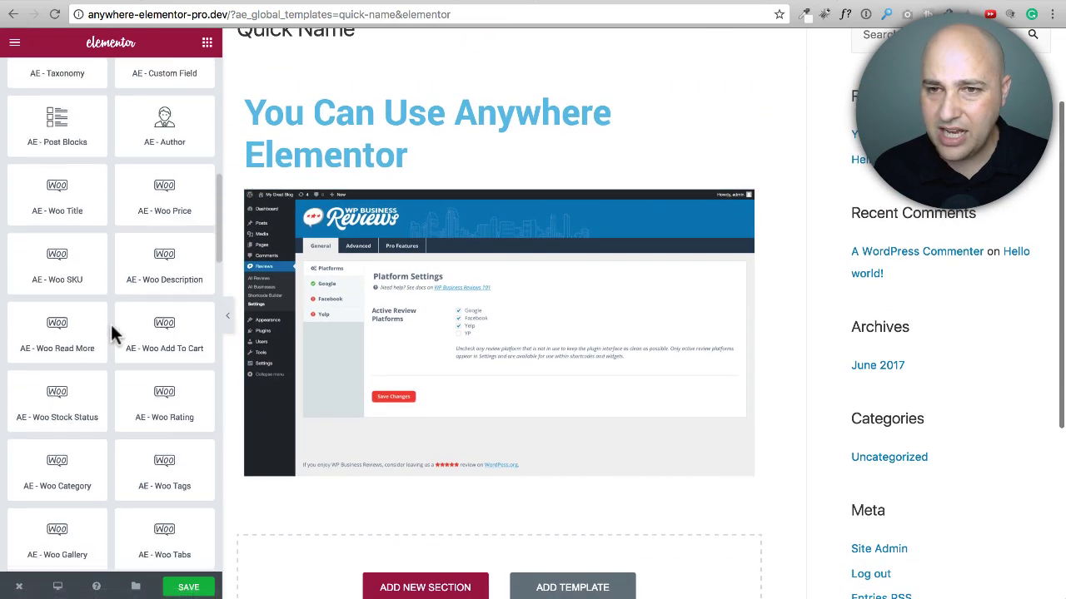
scroll(114, 333, up, 5)
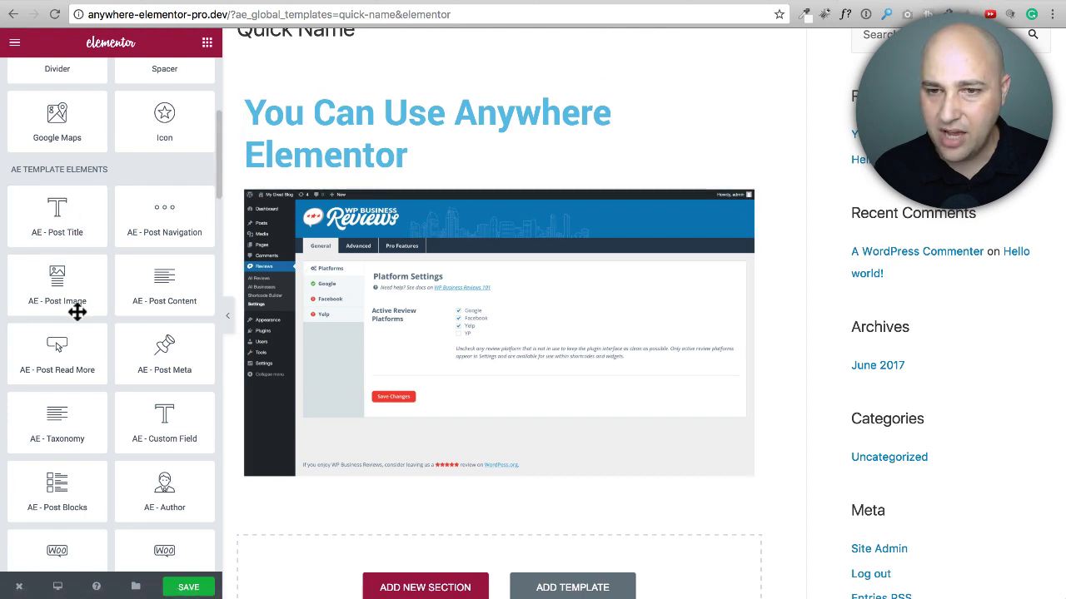
drag(149, 286, 539, 487)
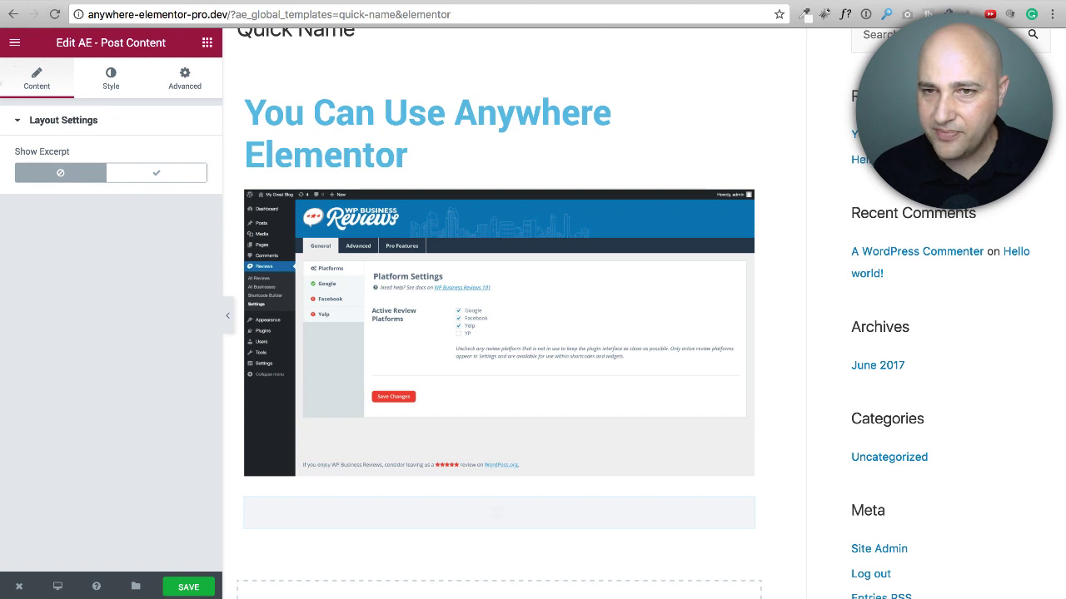
Step: Add the AE - Custom Field widget directly below the post content and open its Name value for editing
click(206, 42)
scroll(100, 195, down, 3)
scroll(133, 194, down, 2)
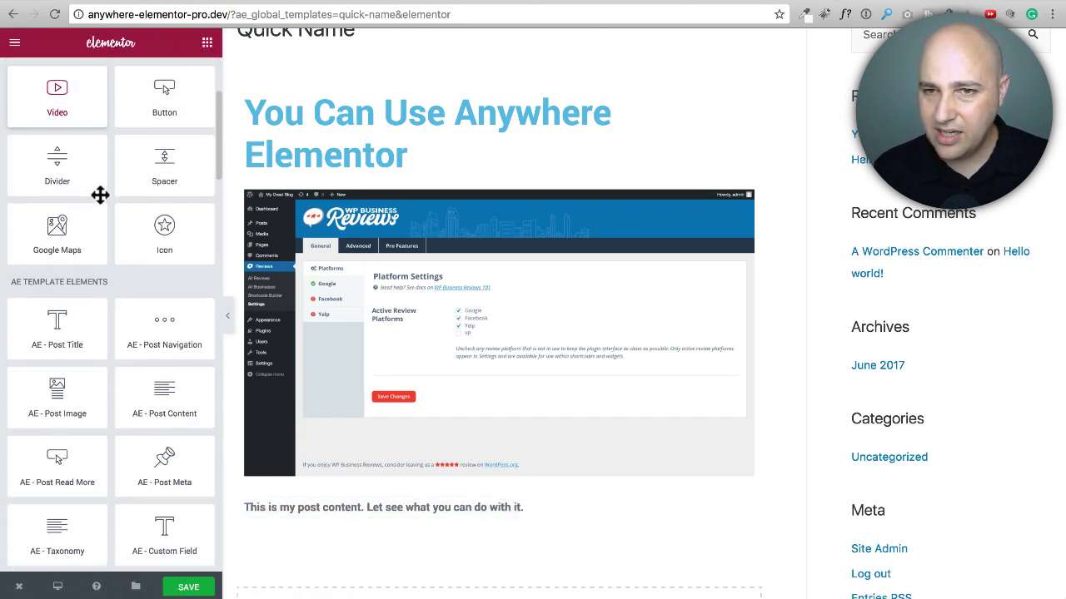
scroll(183, 196, up, 2)
scroll(274, 192, down, 5)
scroll(270, 192, down, 3)
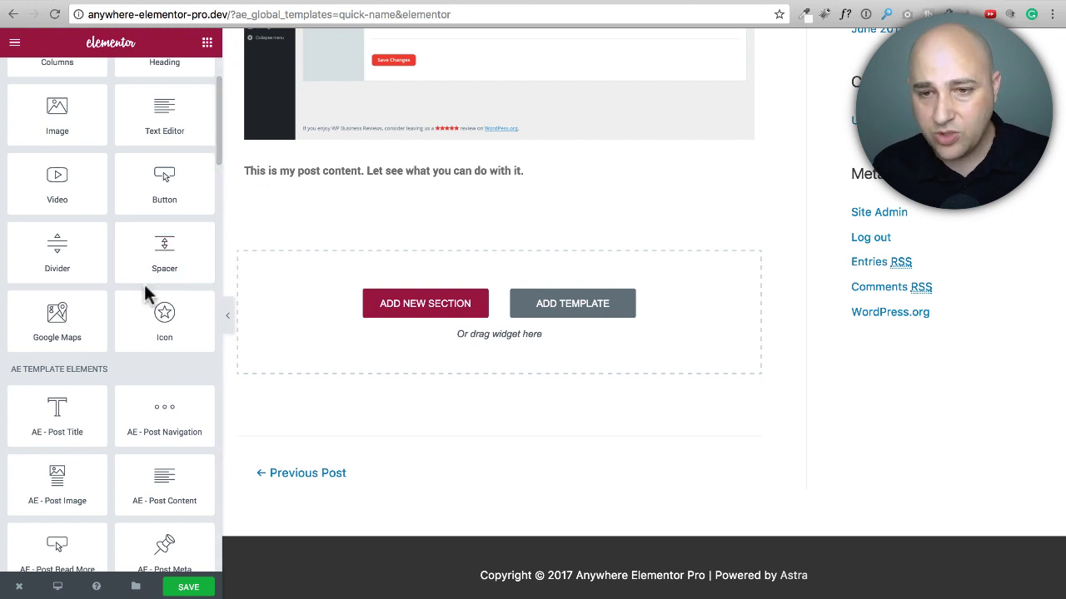
scroll(141, 293, up, 3)
scroll(137, 290, down, 10)
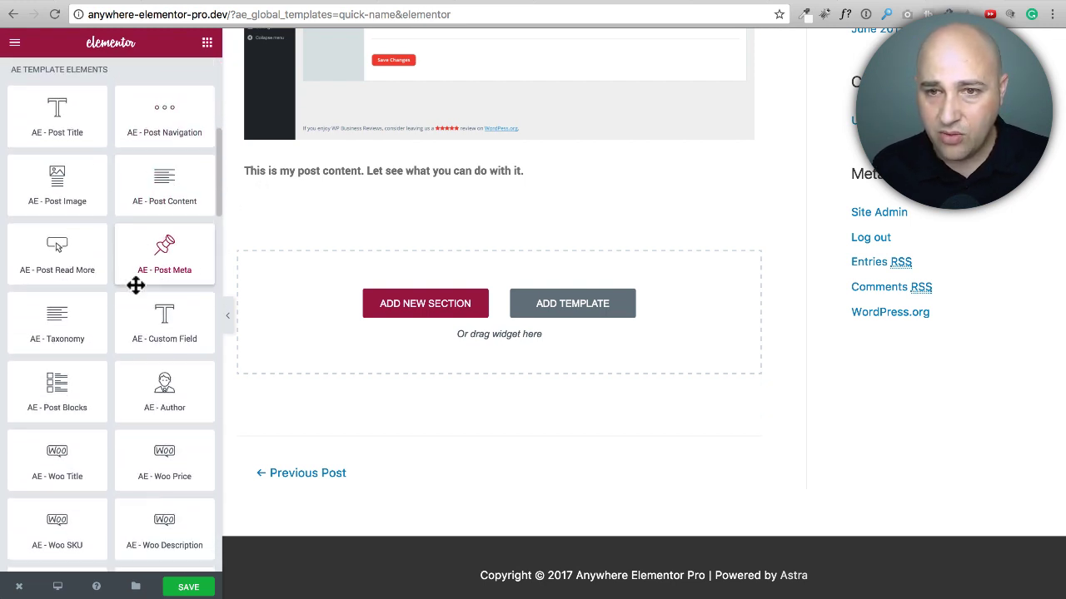
scroll(133, 286, down, 1)
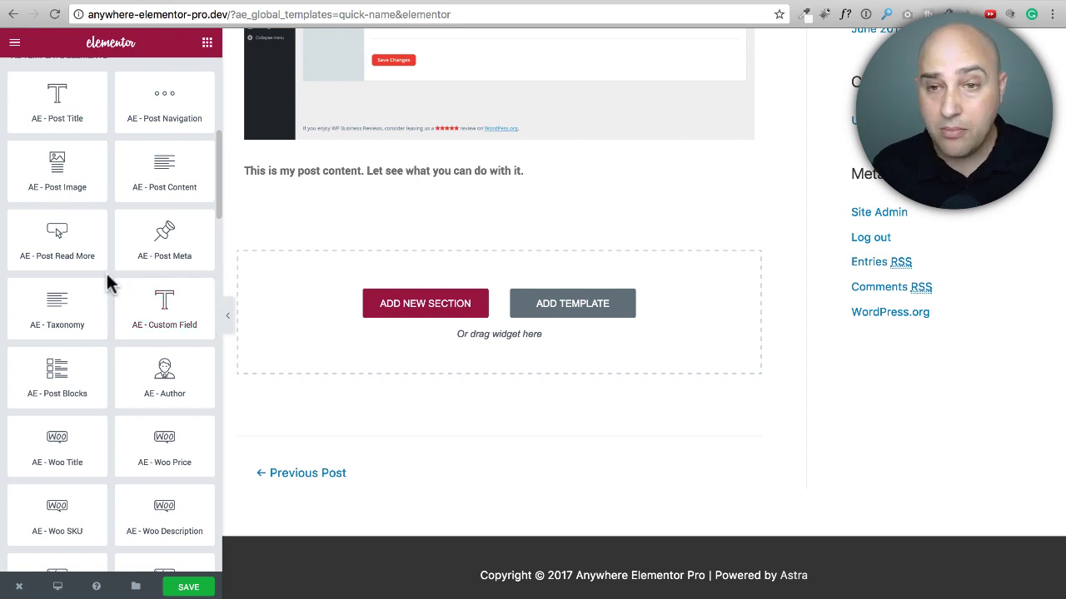
scroll(106, 270, up, 6)
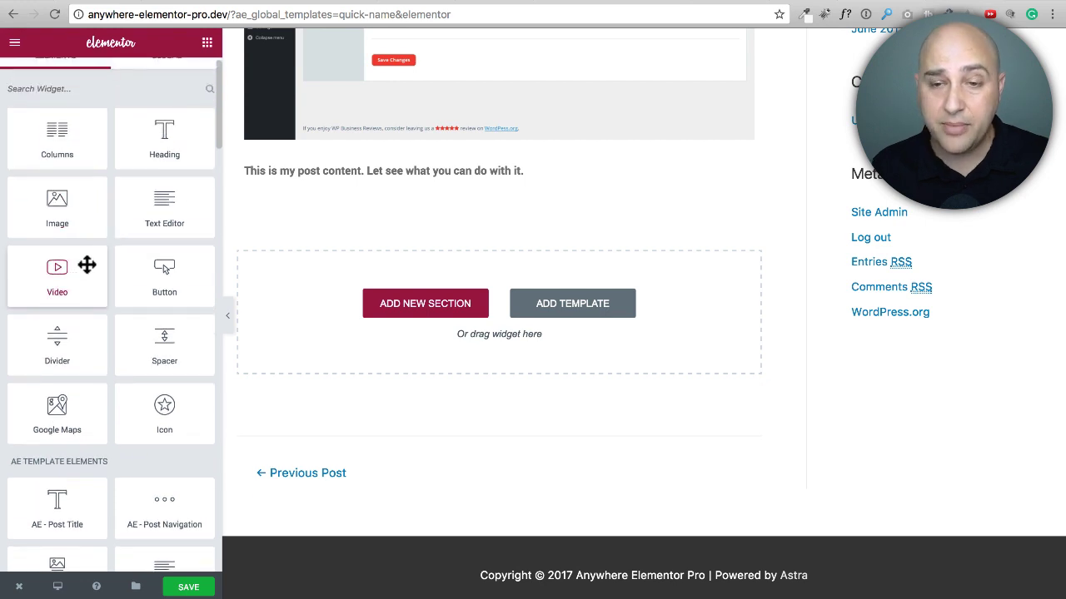
scroll(97, 265, down, 3)
scroll(97, 265, down, 6)
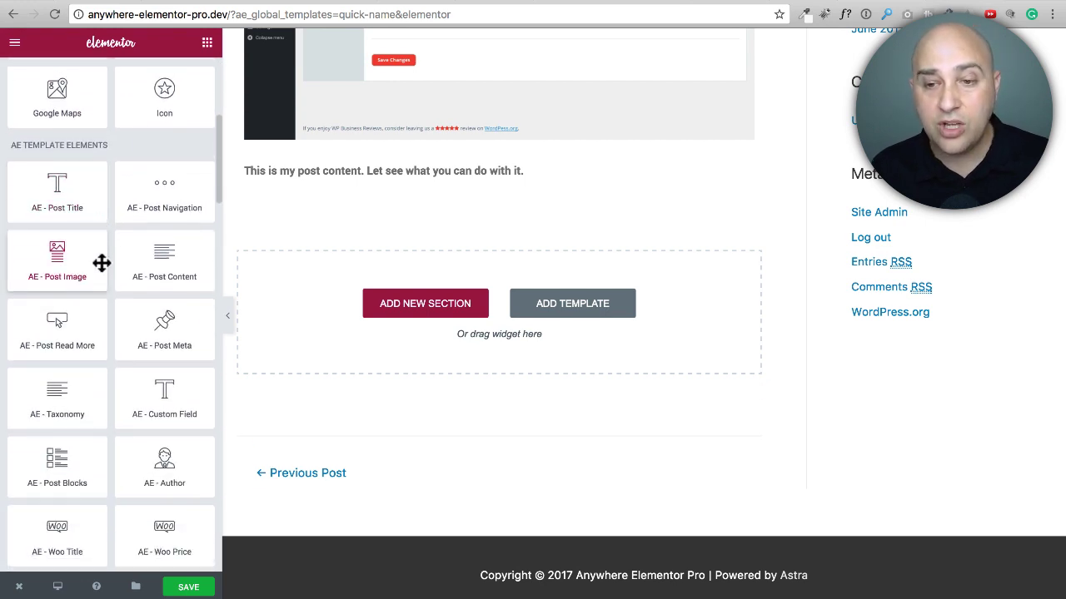
scroll(124, 285, down, 3)
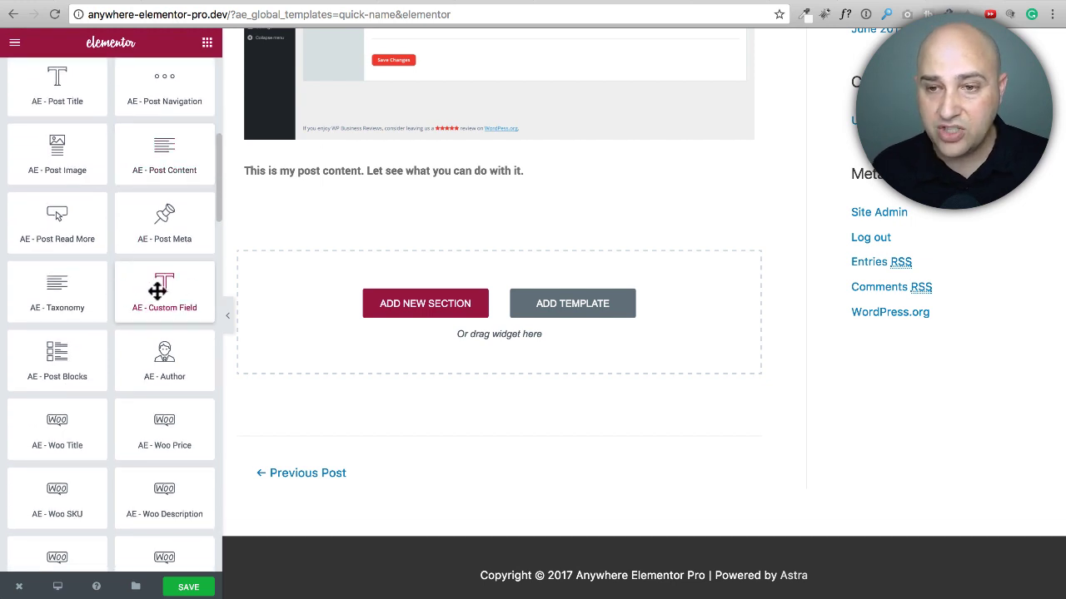
drag(157, 288, 399, 197)
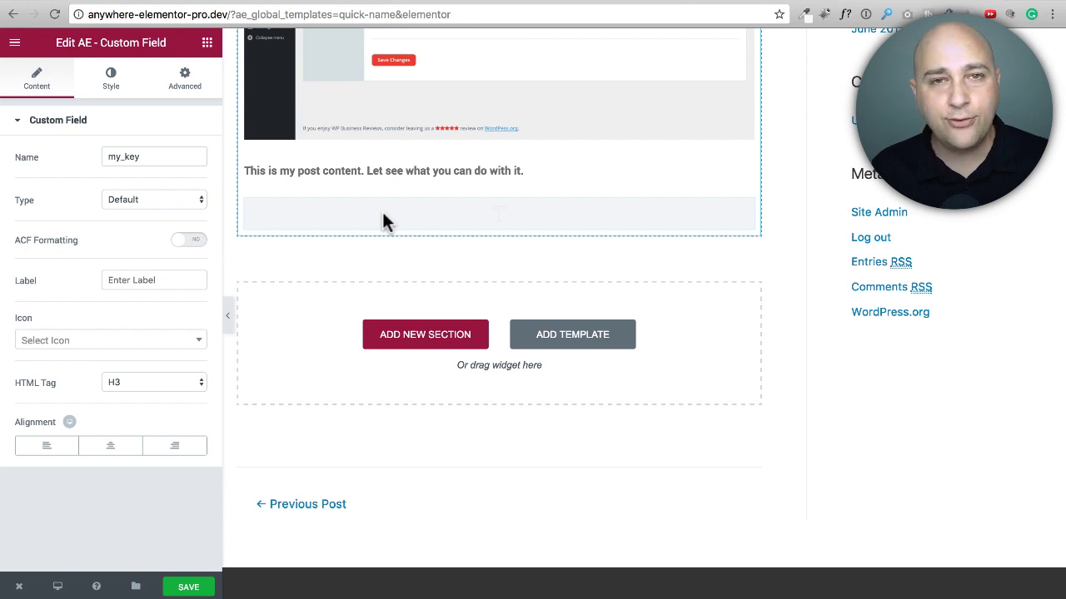
double_click(159, 155)
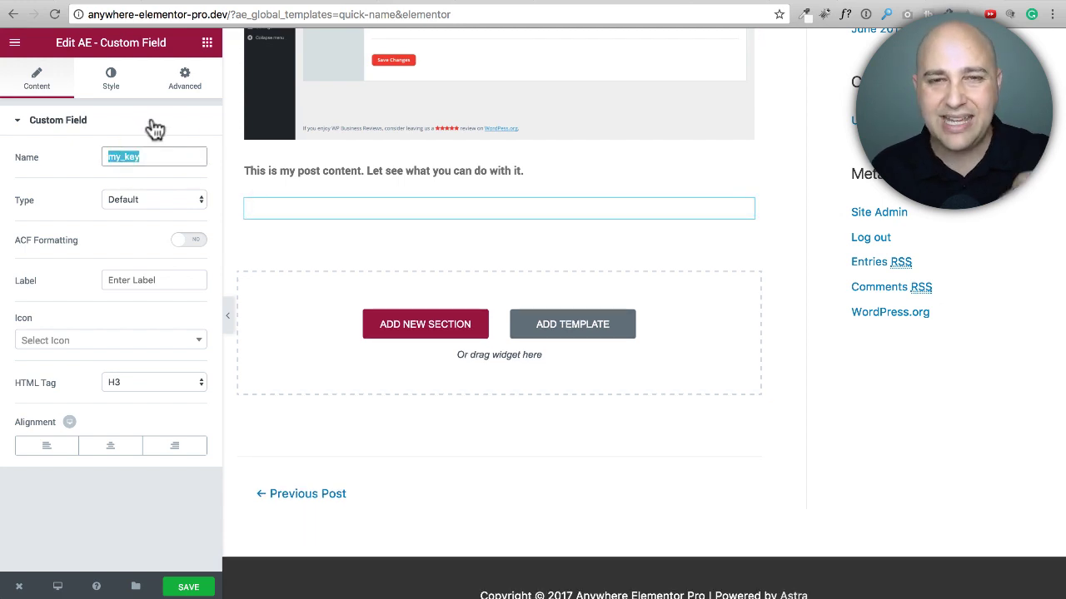
Step: Check the custom field's available types, keeping Default, and add a standard Video widget below the post content
click(167, 202)
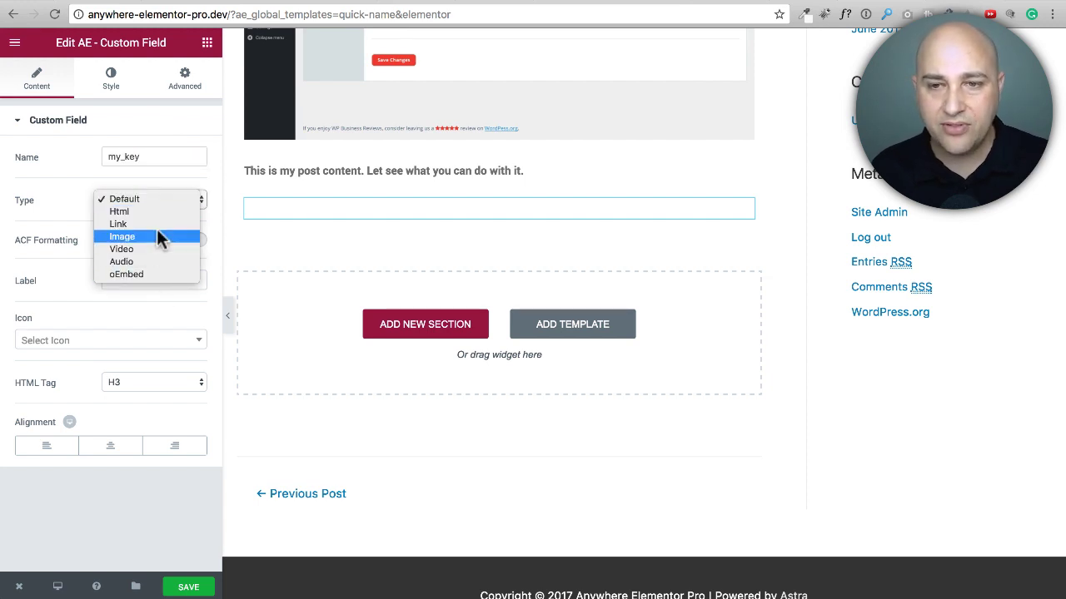
click(41, 198)
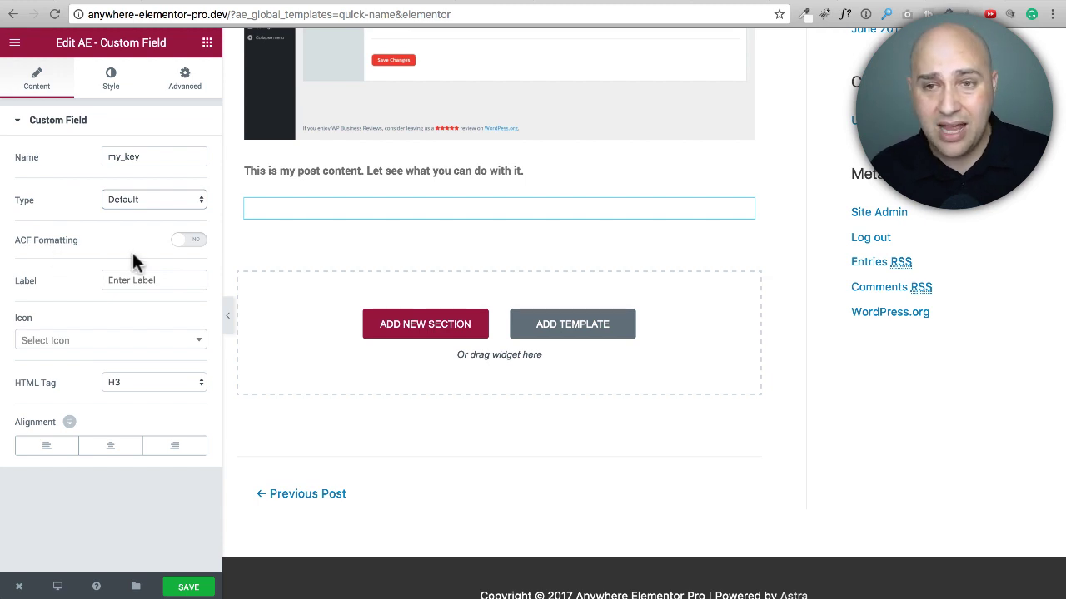
click(207, 43)
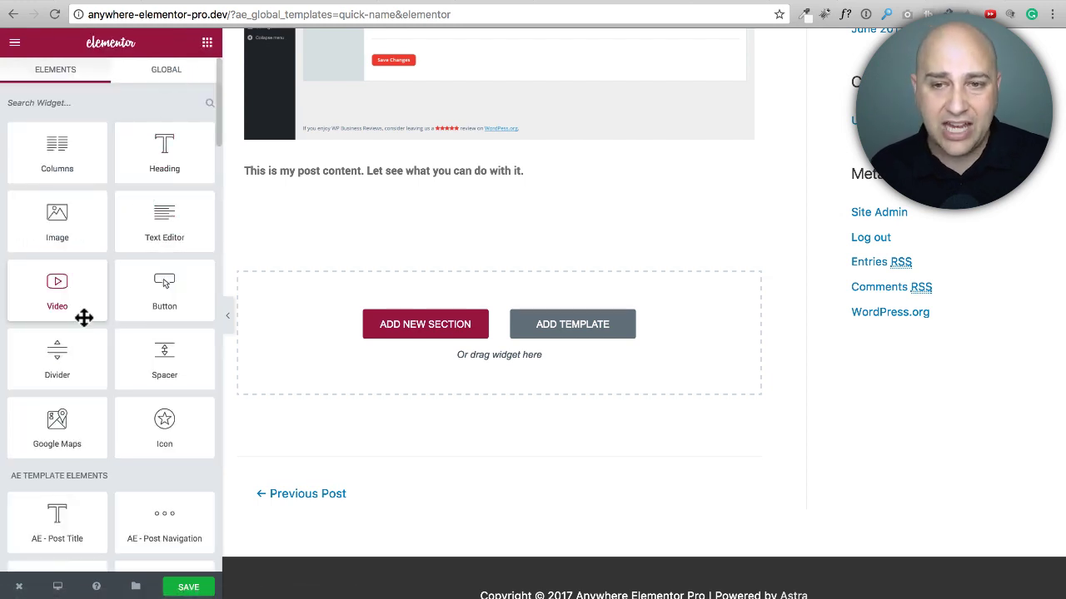
drag(87, 317, 433, 204)
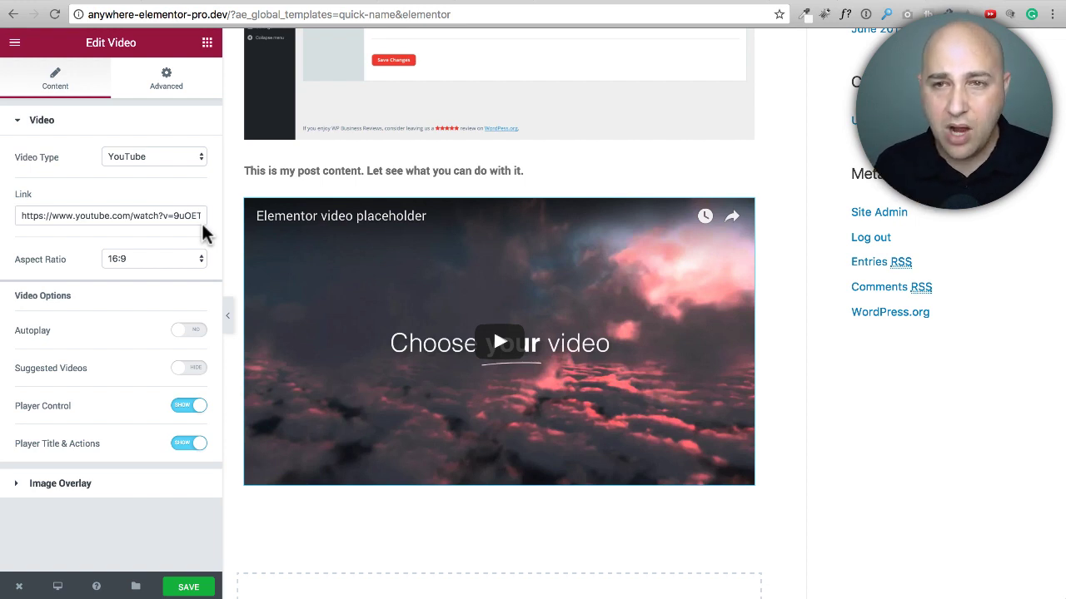
Step: Browse the AE template and AE WooCommerce widgets available for the template
click(207, 45)
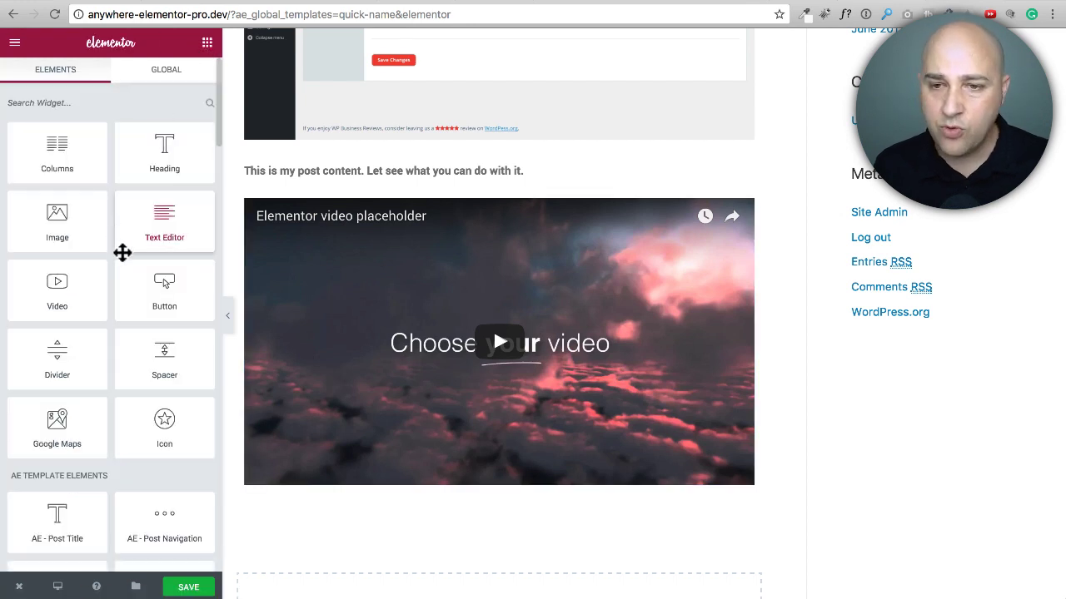
scroll(105, 256, down, 8)
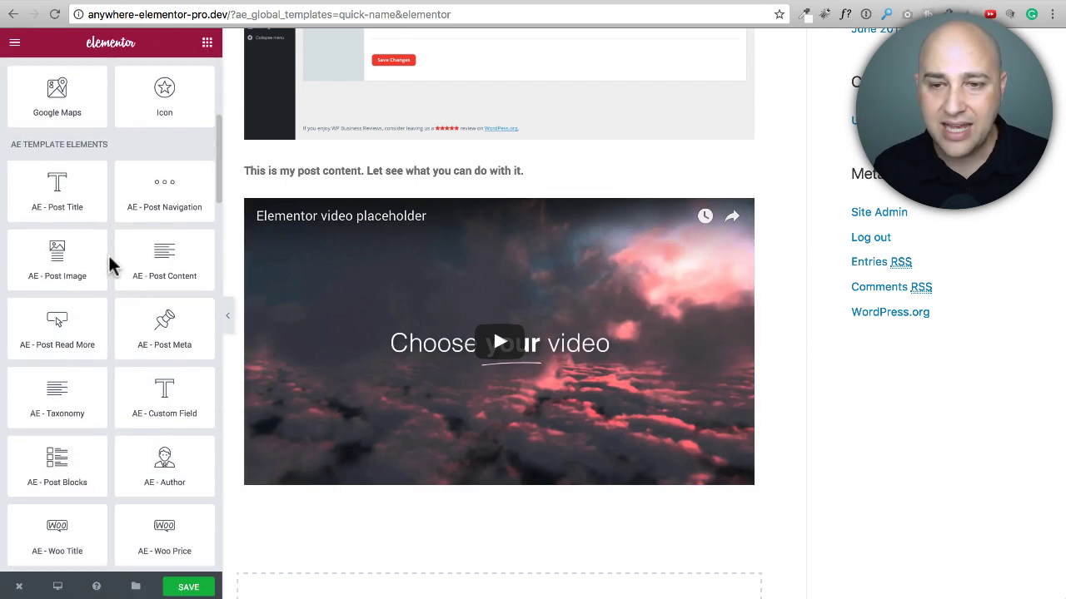
scroll(112, 264, down, 5)
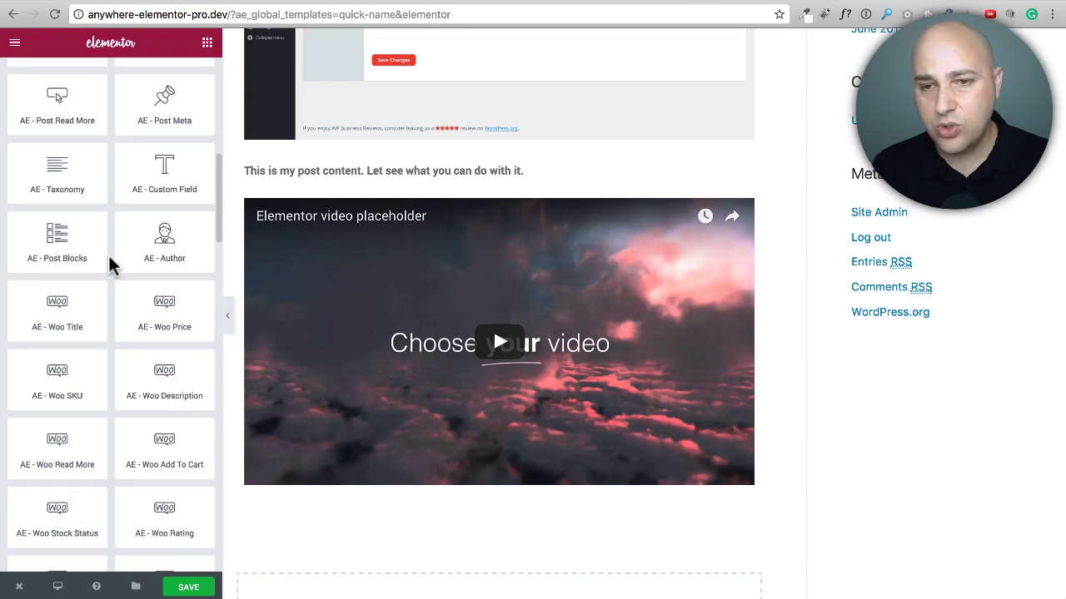
scroll(112, 265, down, 5)
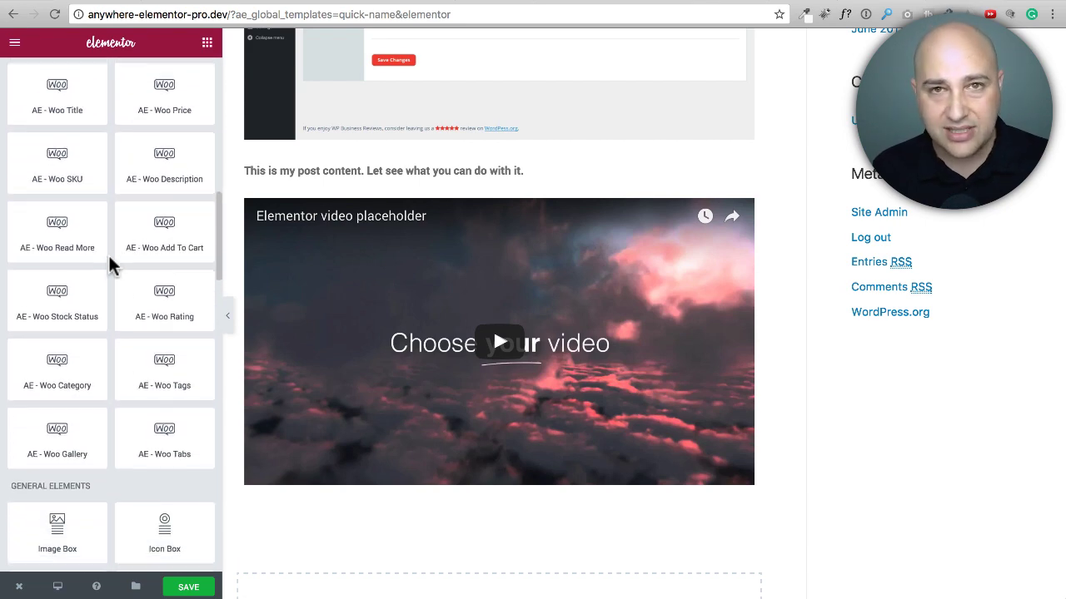
scroll(112, 263, up, 3)
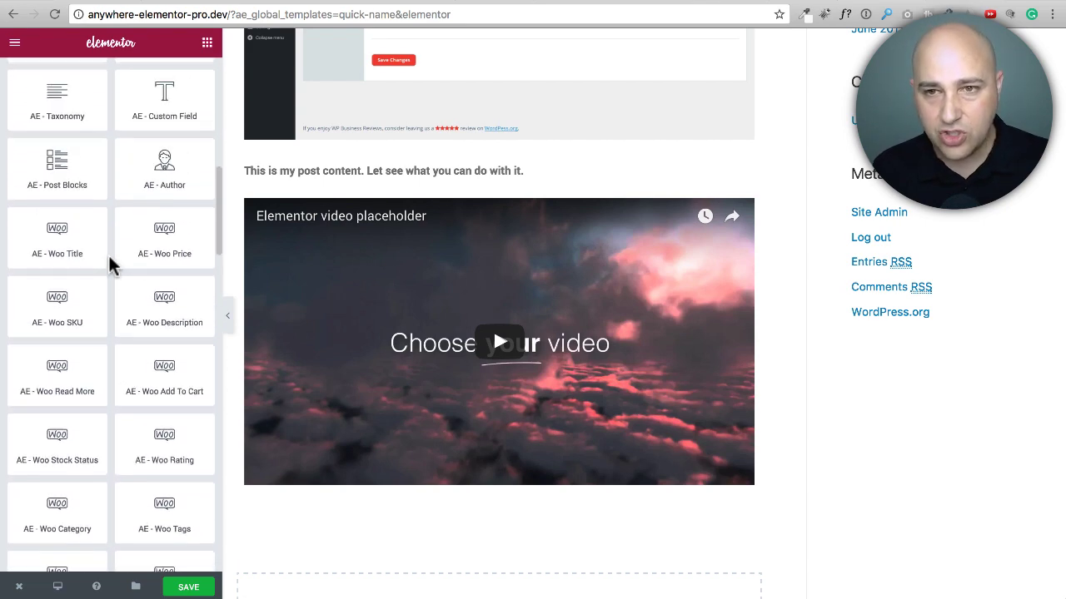
Step: Save the Quick Name template and return to its WordPress edit page to check the AnyWhere Elementor settings
click(189, 588)
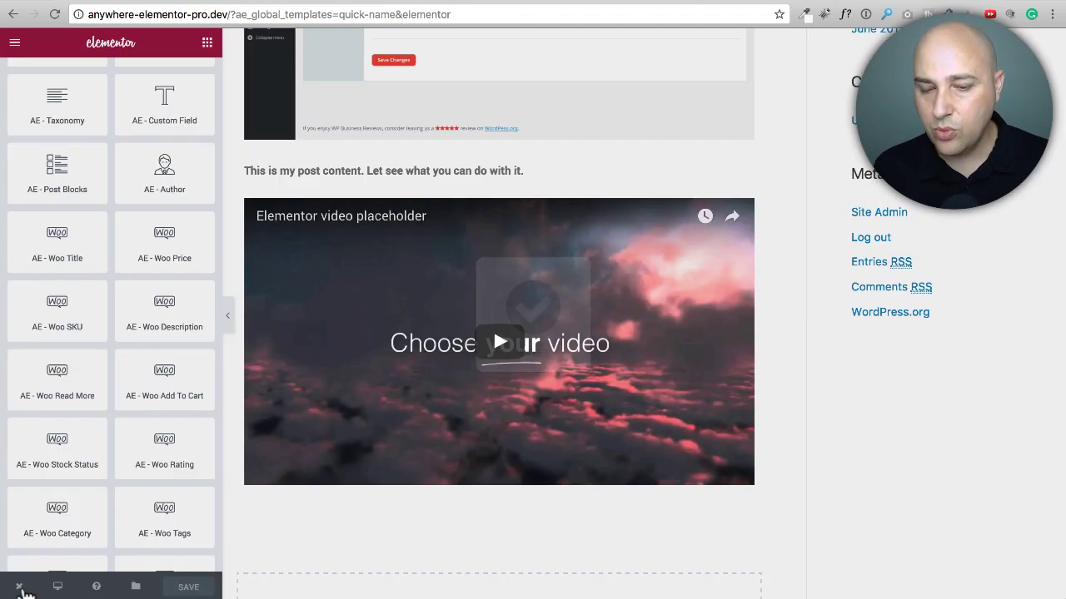
mouse_move(19, 587)
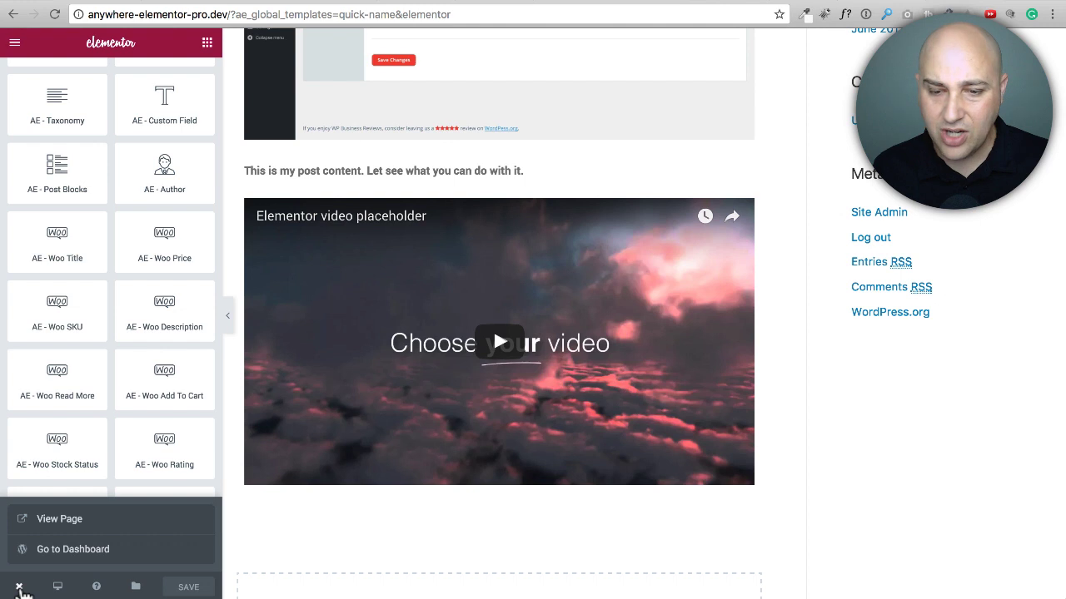
click(64, 551)
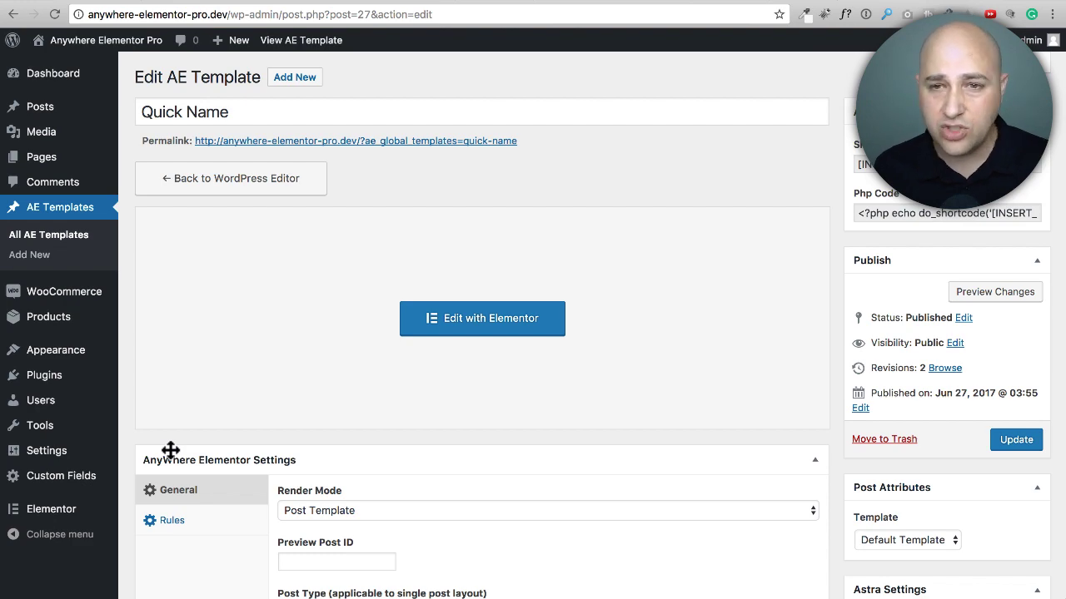
scroll(262, 372, down, 3)
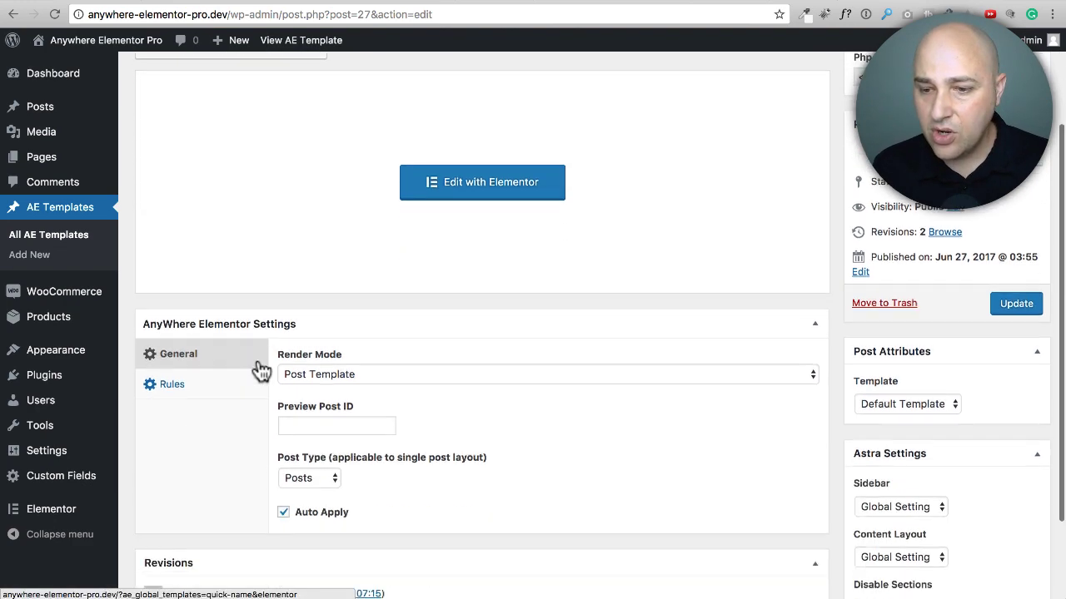
scroll(261, 372, up, 3)
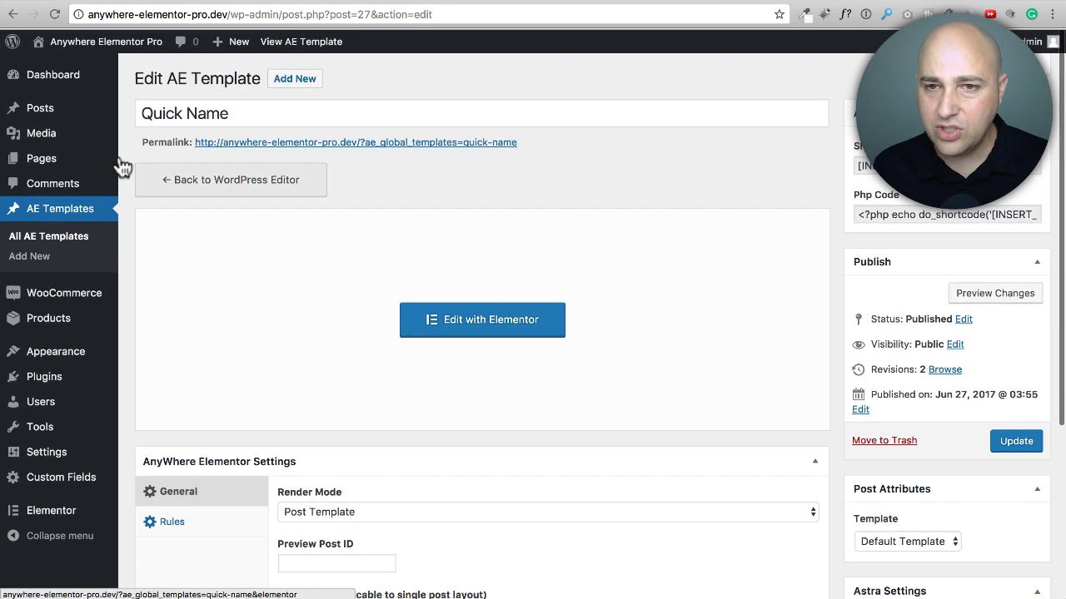
Step: Open the post "You Can Use Anywhere Elementor" for editing and check which AE templates can be assigned, keeping the global one
click(41, 109)
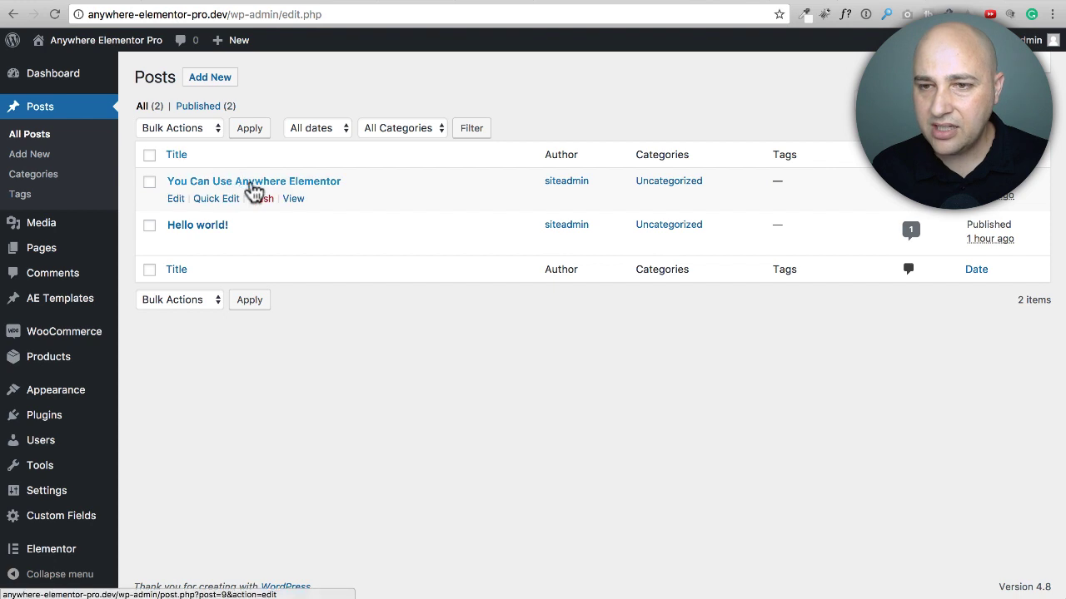
click(251, 183)
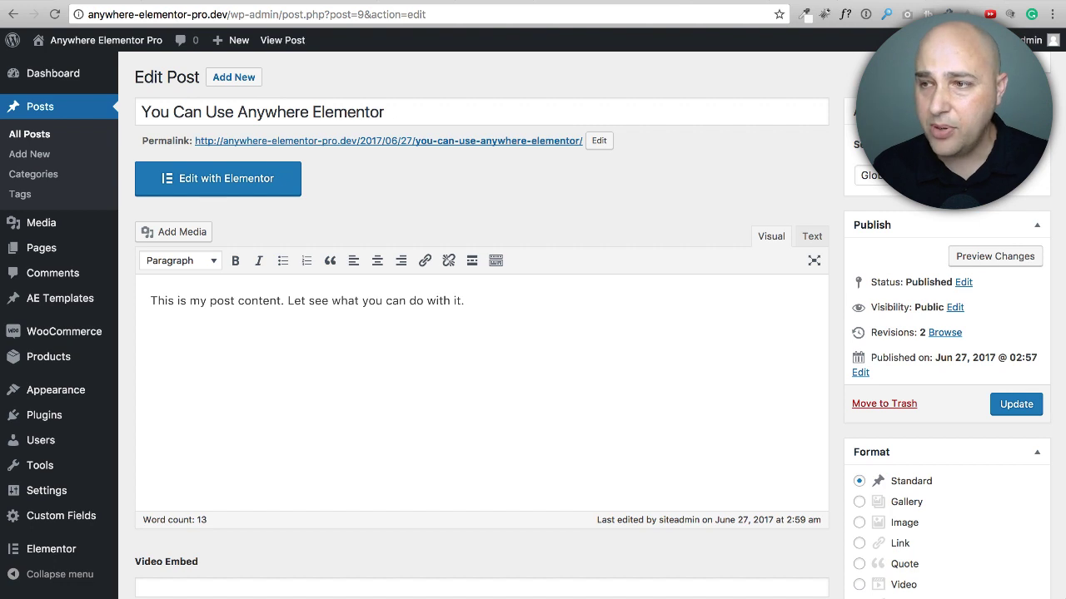
click(870, 175)
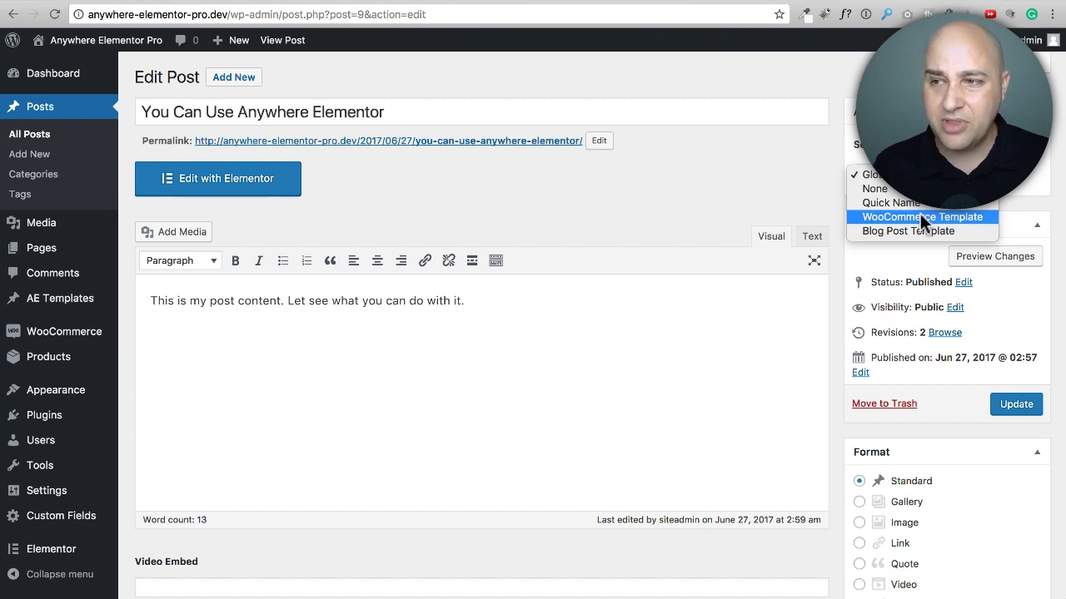
click(658, 214)
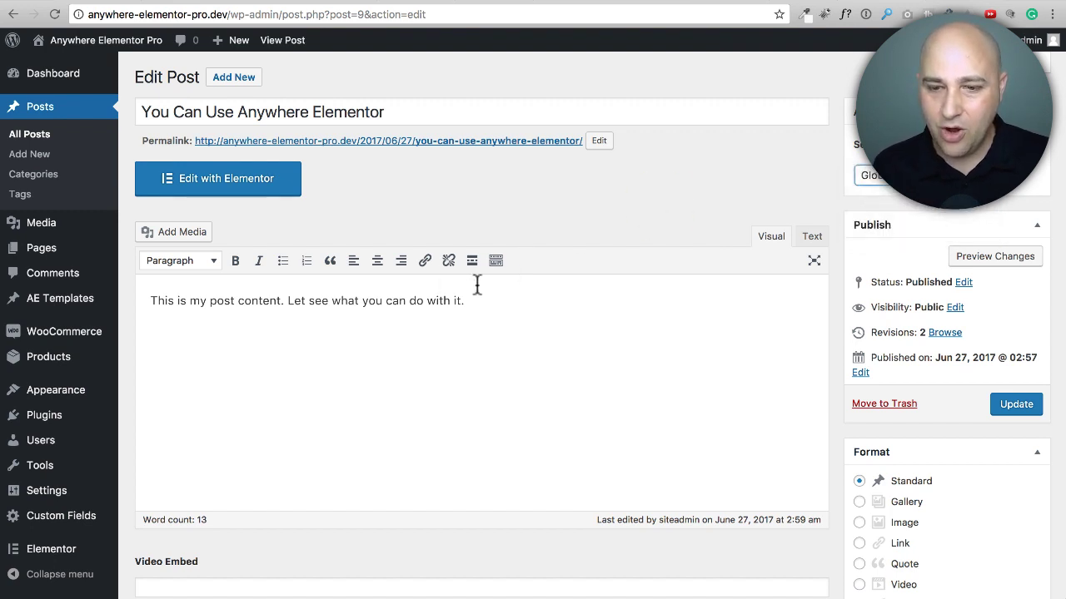
scroll(476, 286, down, 2)
Step: Open the Fidget Spinner product for editing and check which AE templates can be assigned, keeping the global one
mouse_move(50, 344)
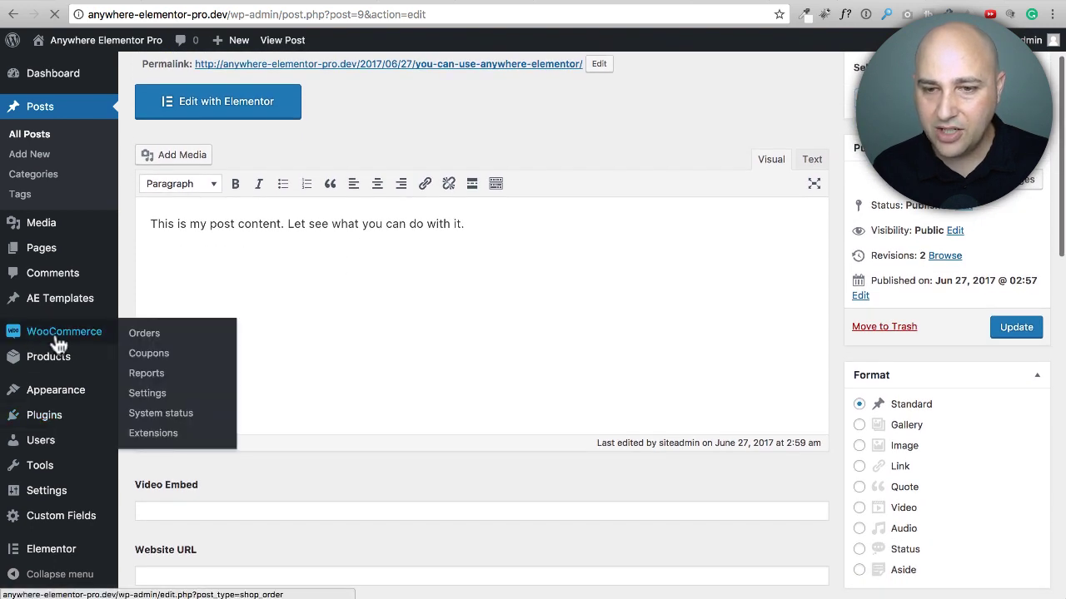
click(150, 335)
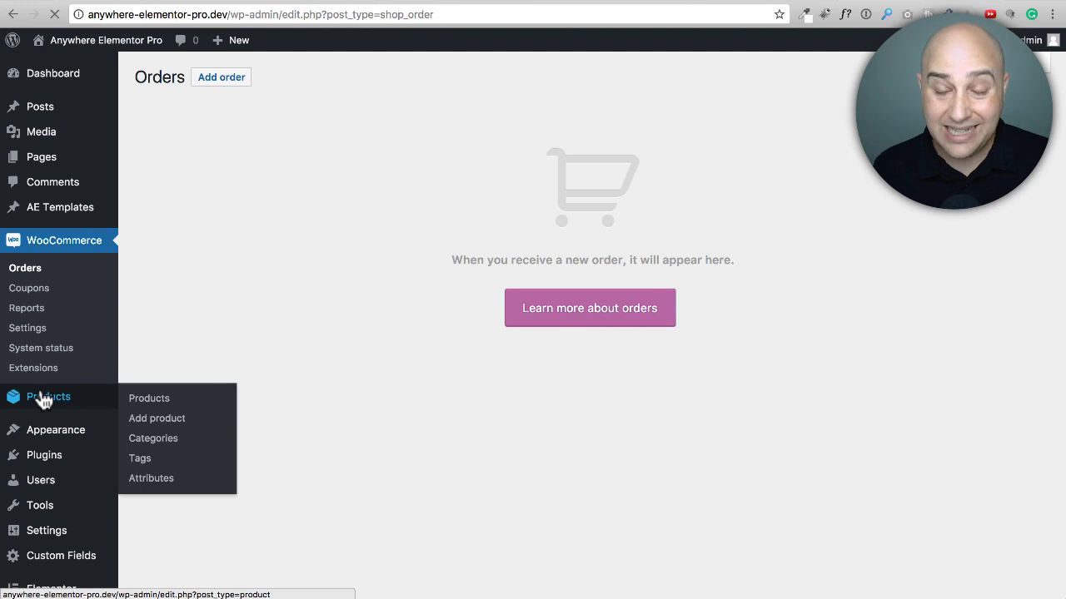
click(44, 400)
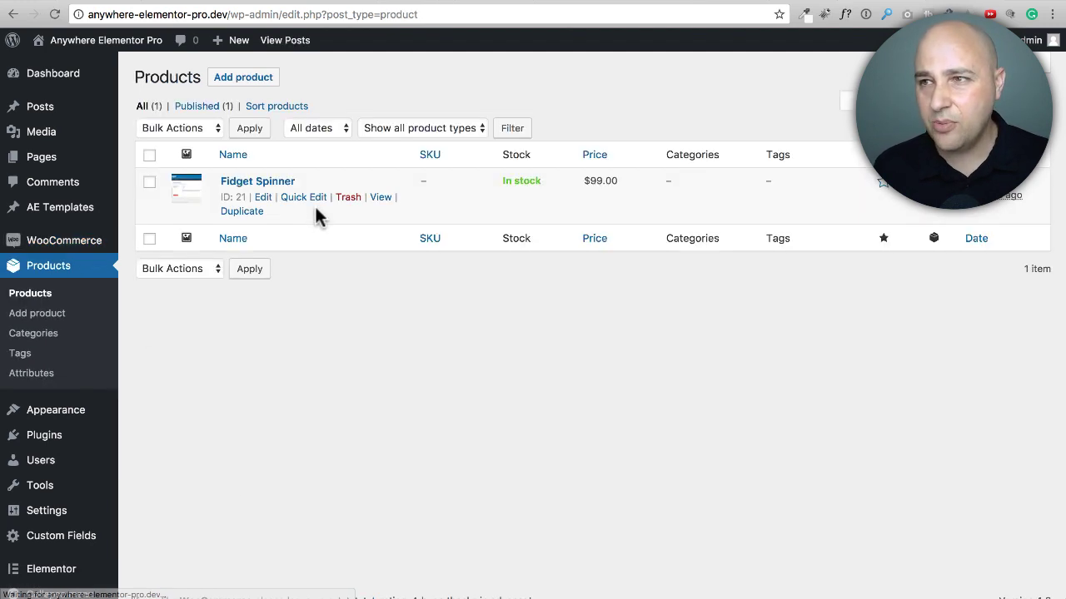
click(278, 185)
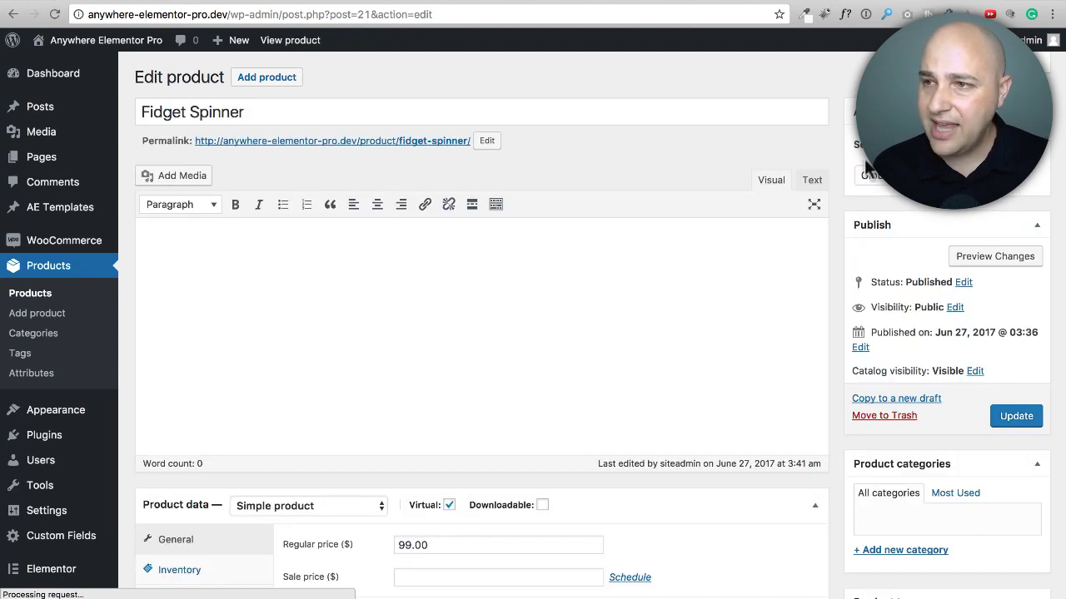
click(907, 176)
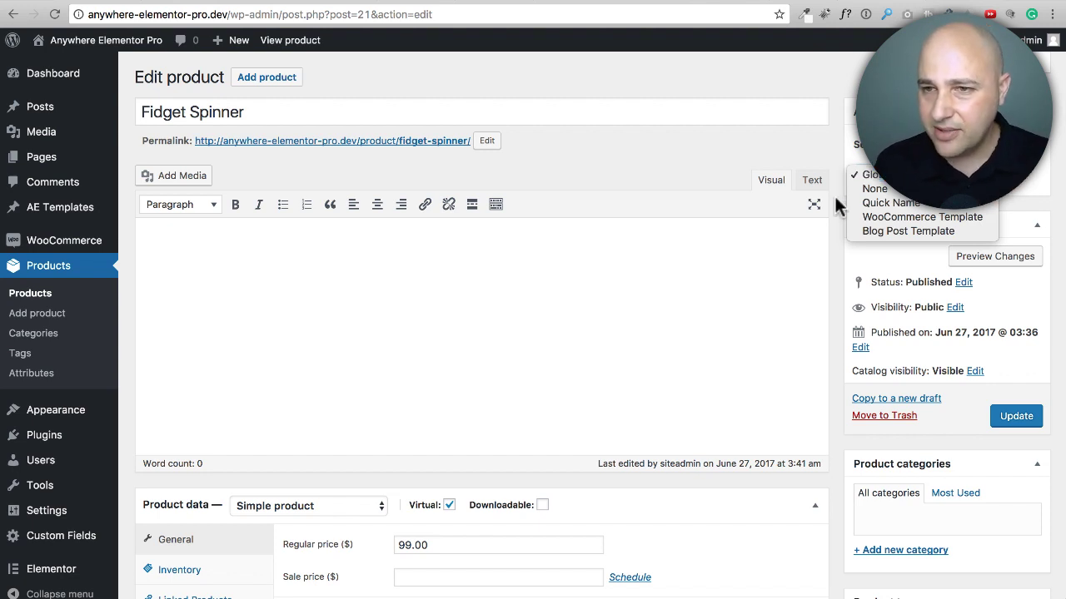
click(623, 168)
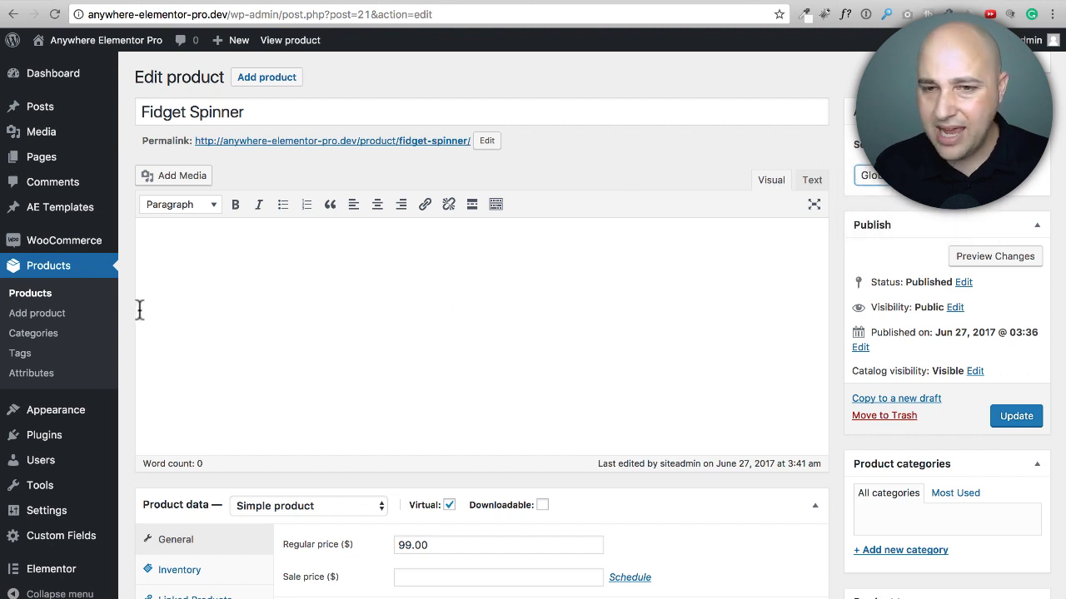
Step: Open the AE template named WooCommerce Template for editing in Elementor
click(86, 243)
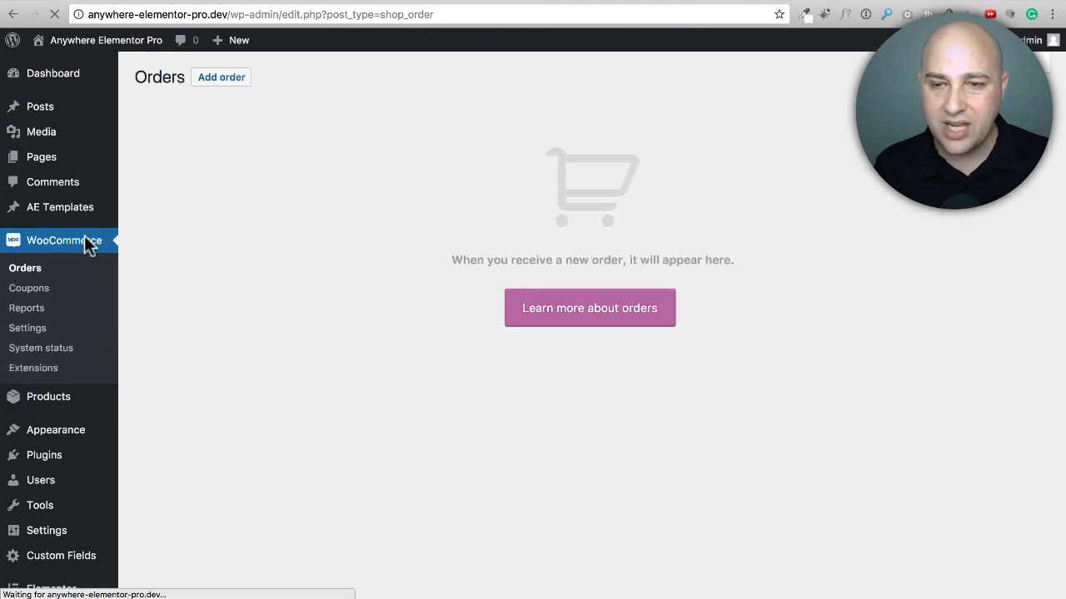
click(78, 211)
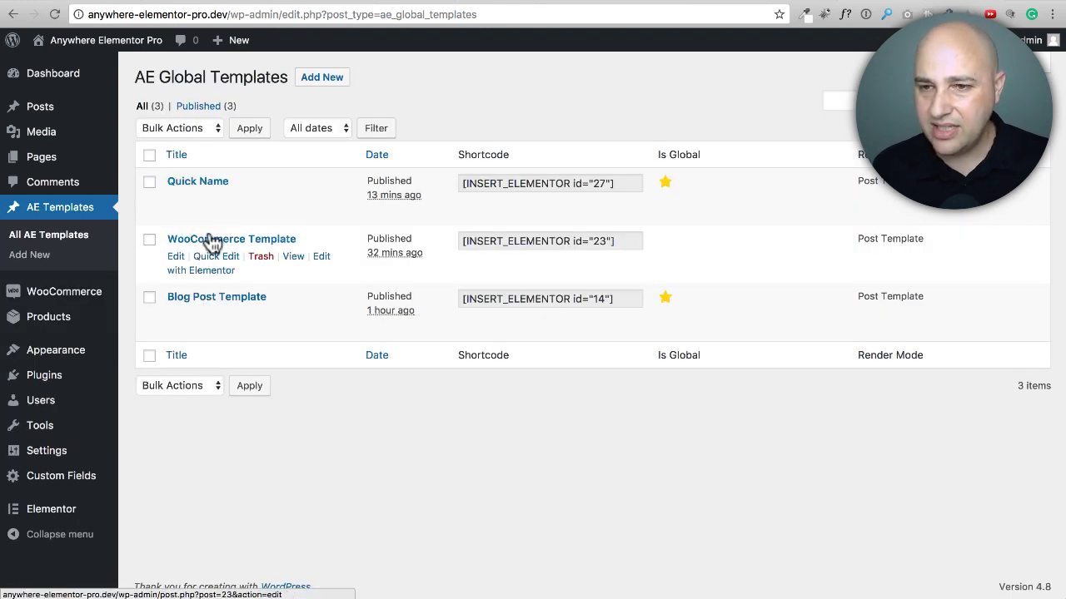
click(255, 241)
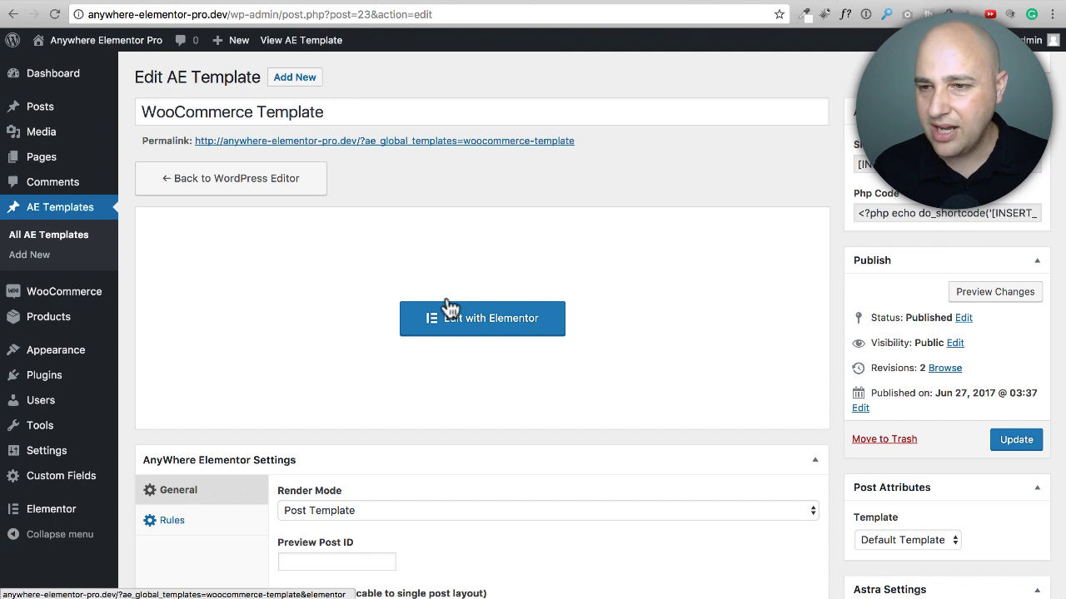
click(497, 321)
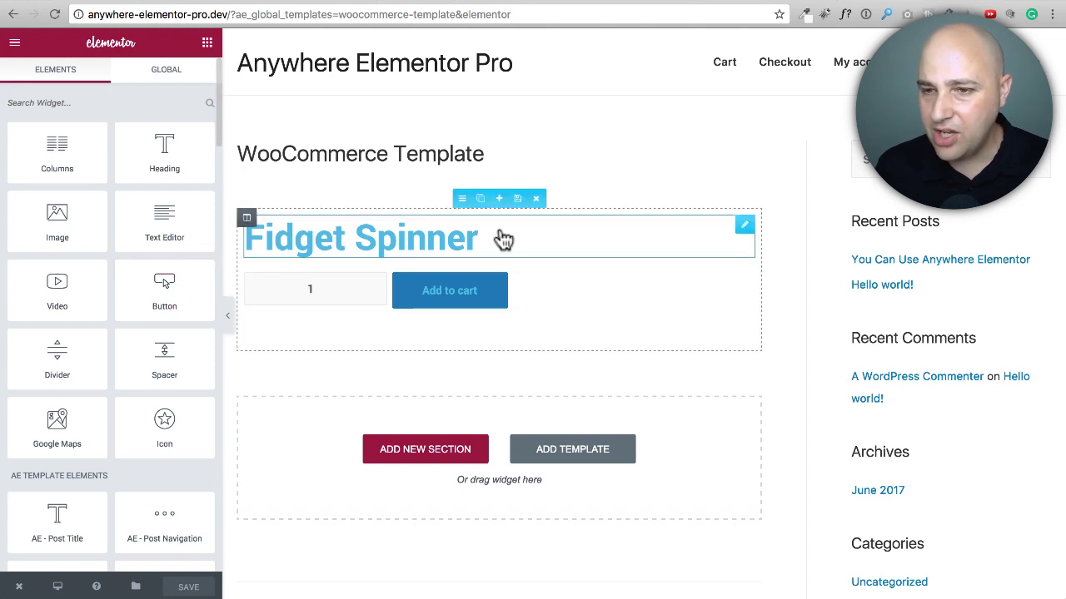
Step: Add the AE - Woo Tabs widget below the Add to cart button in the product section
scroll(142, 279, down, 7)
scroll(142, 278, up, 3)
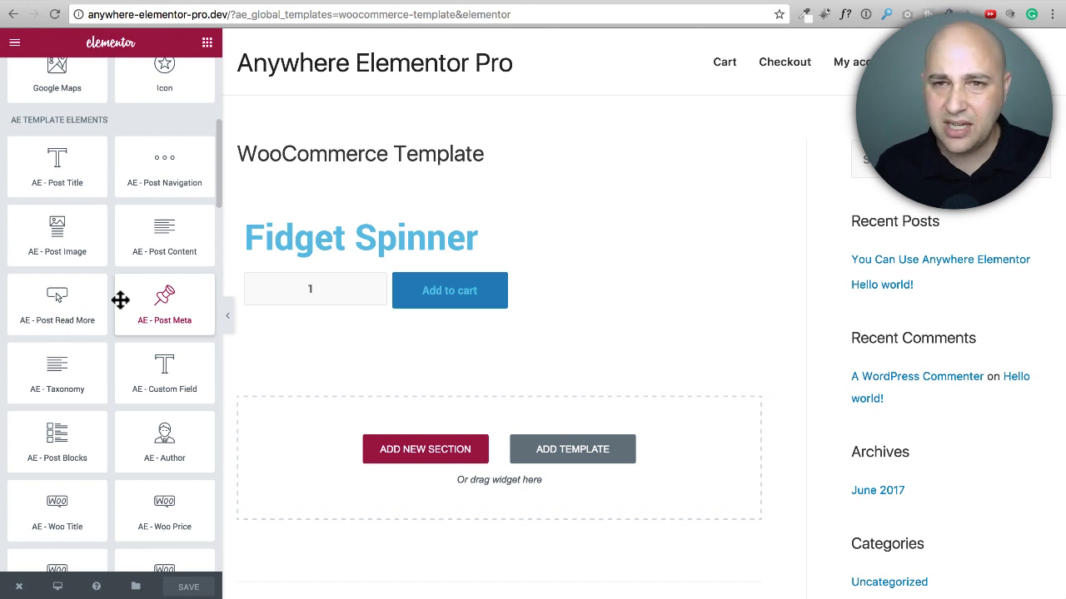
scroll(120, 300, down, 5)
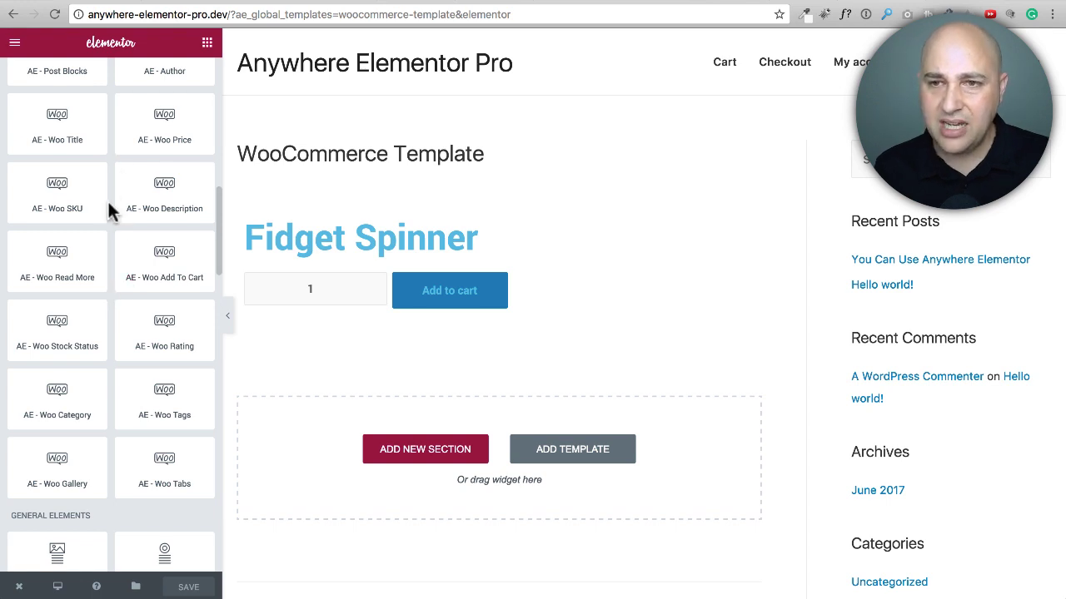
scroll(107, 204, up, 1)
scroll(106, 211, down, 2)
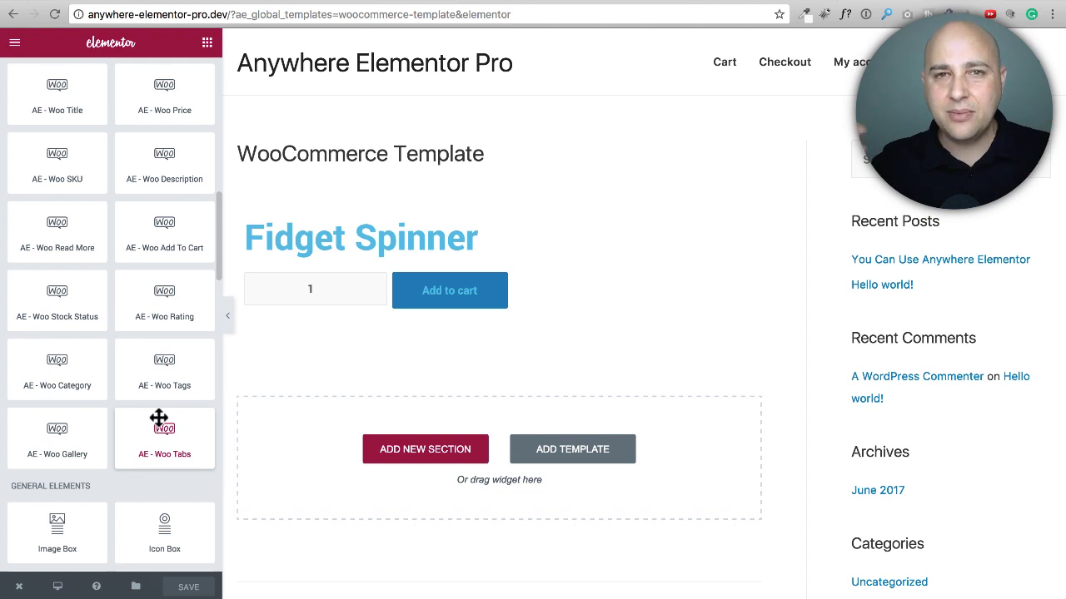
drag(158, 420, 401, 334)
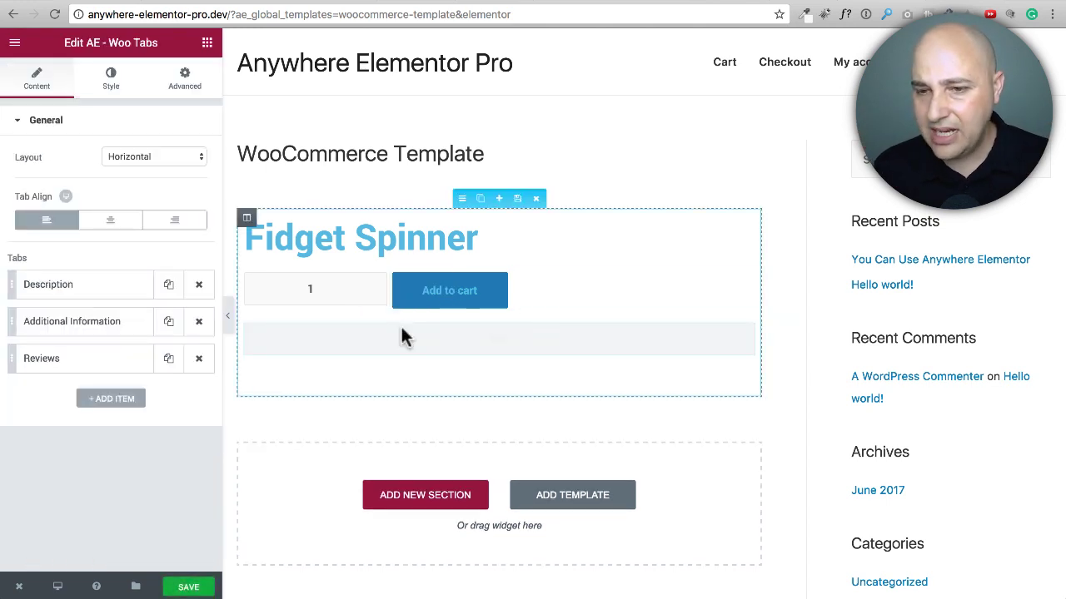
Step: Review the tab type and title settings of the Additional Information tab in the Woo Tabs widget
click(103, 332)
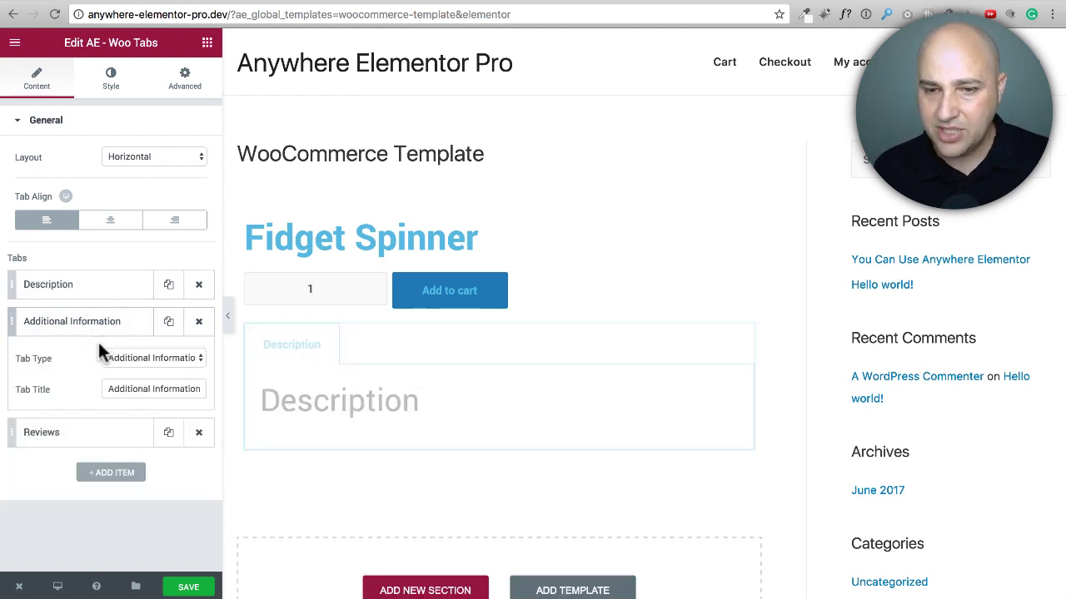
click(94, 323)
click(100, 323)
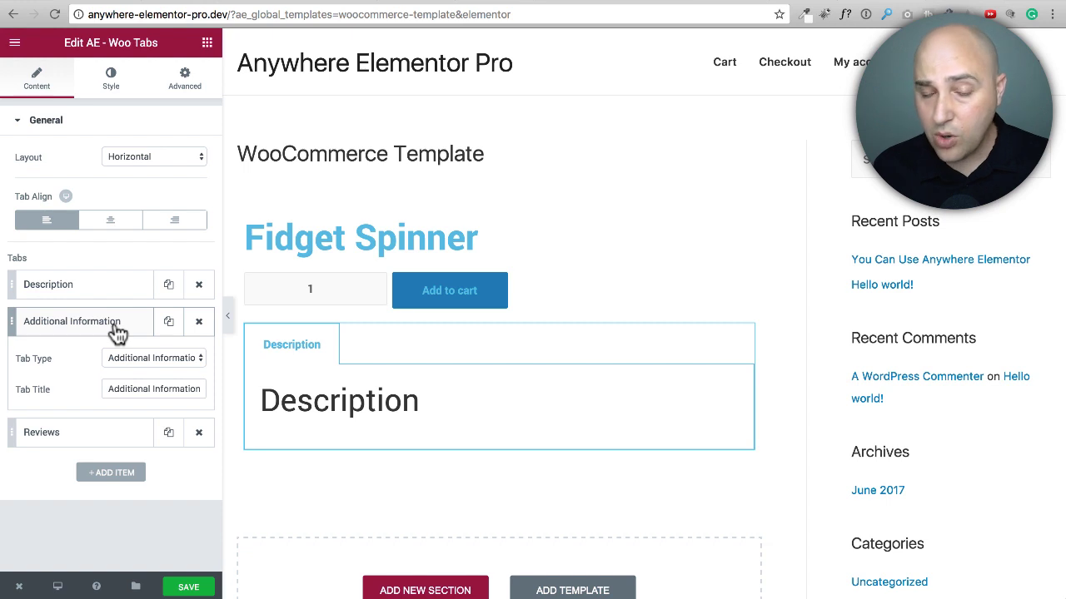
Step: Try the Custom tab type on the Reviews tab to check its content field, and set the type back to Reviews
click(85, 435)
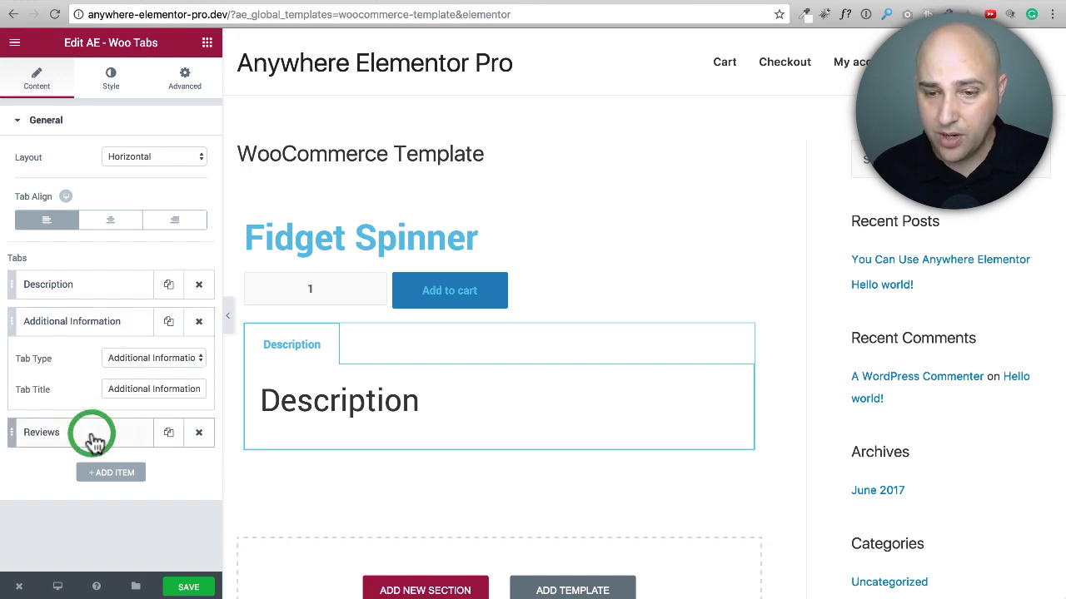
click(147, 395)
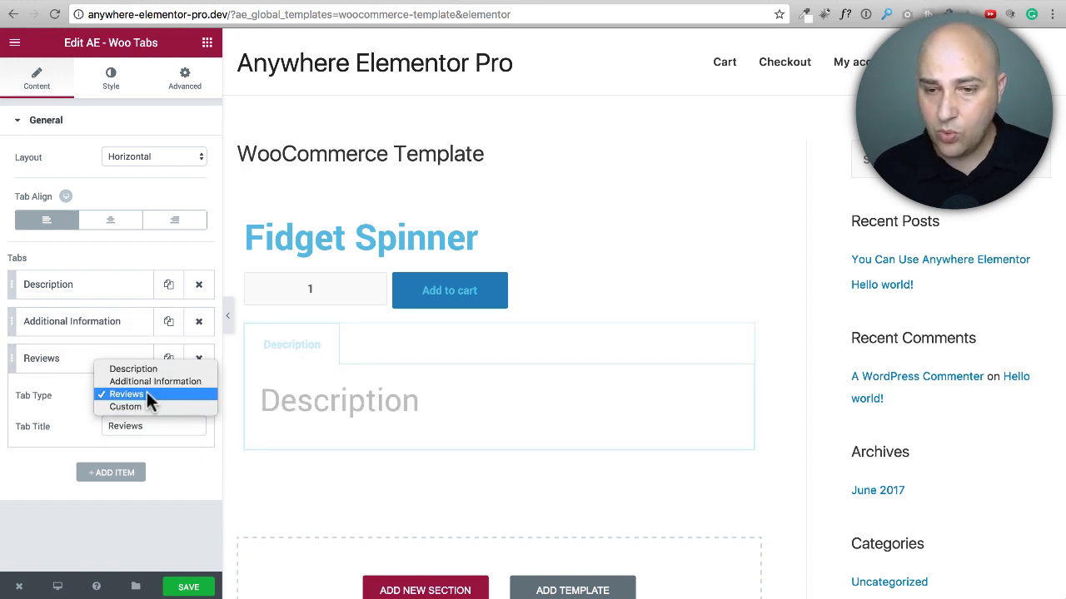
click(126, 406)
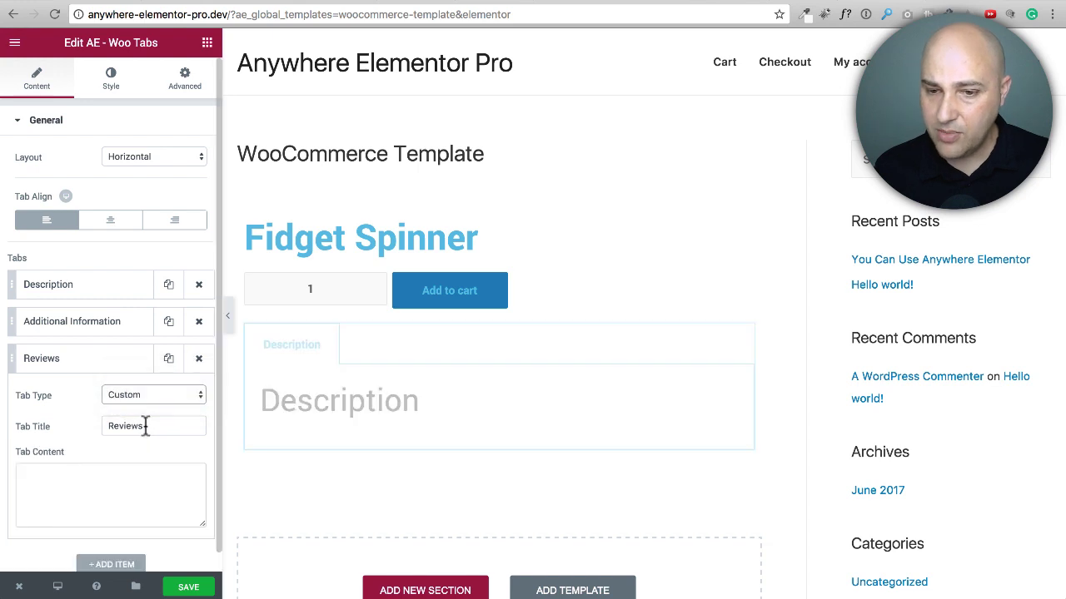
click(100, 491)
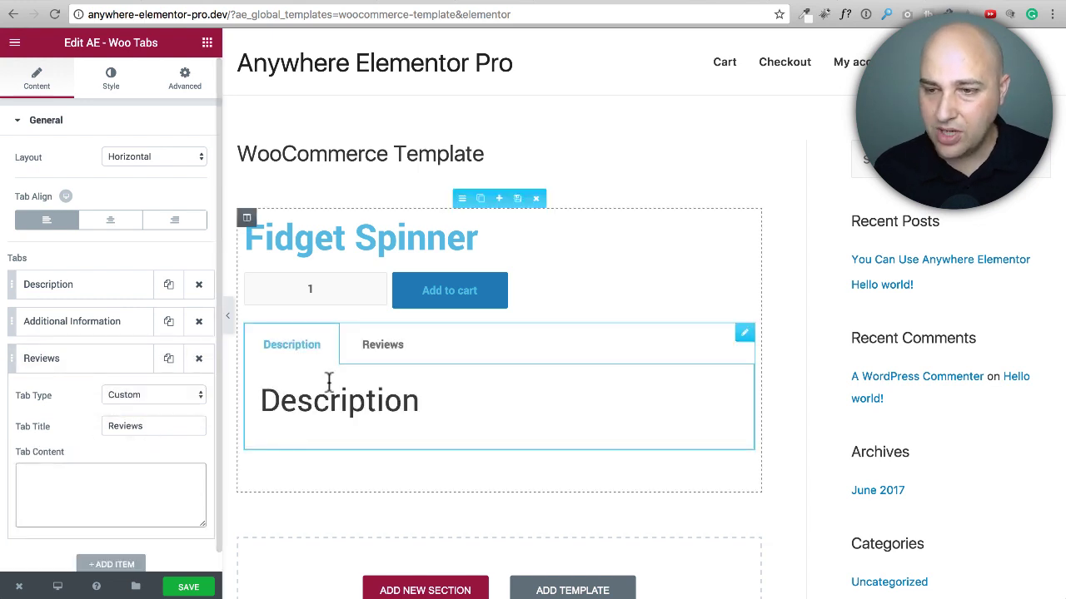
click(178, 397)
click(168, 380)
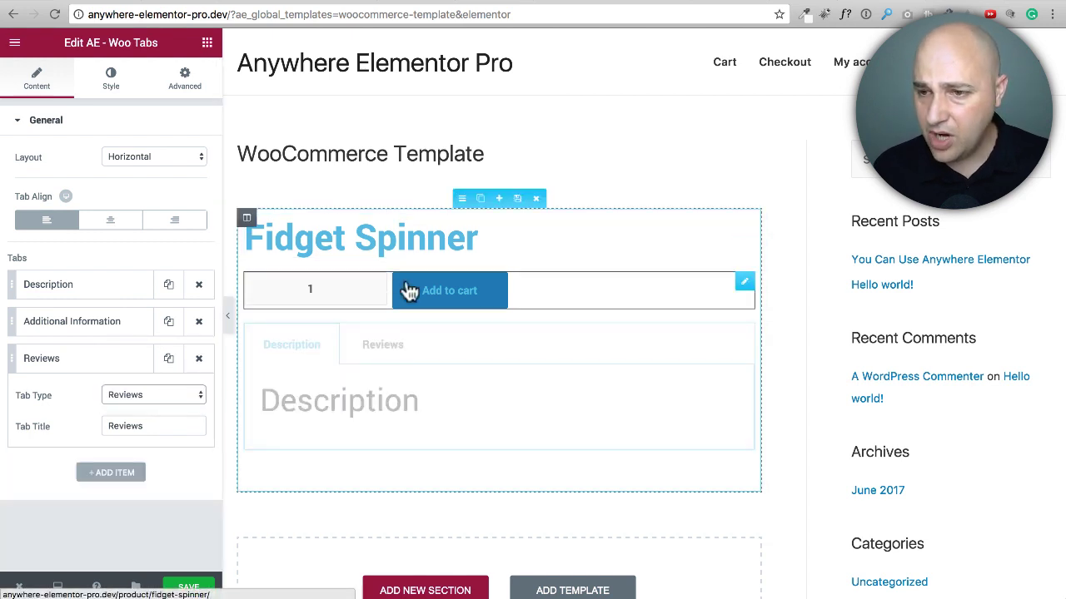
Step: Open the Woo Add To Cart widget's settings and try hiding its quantity box, restoring it to shown
click(527, 288)
click(360, 287)
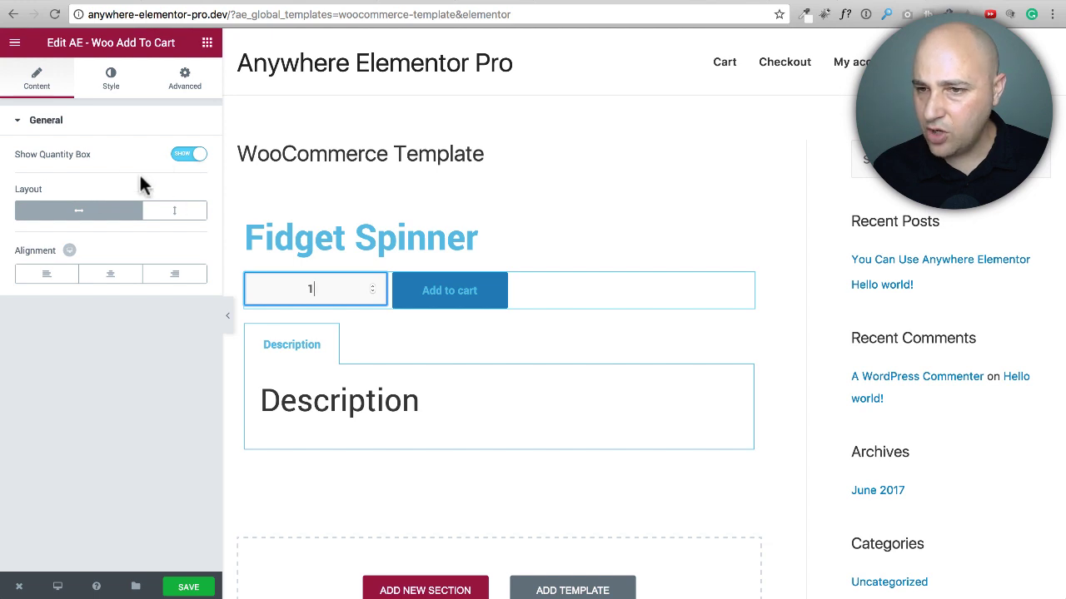
click(177, 161)
click(199, 158)
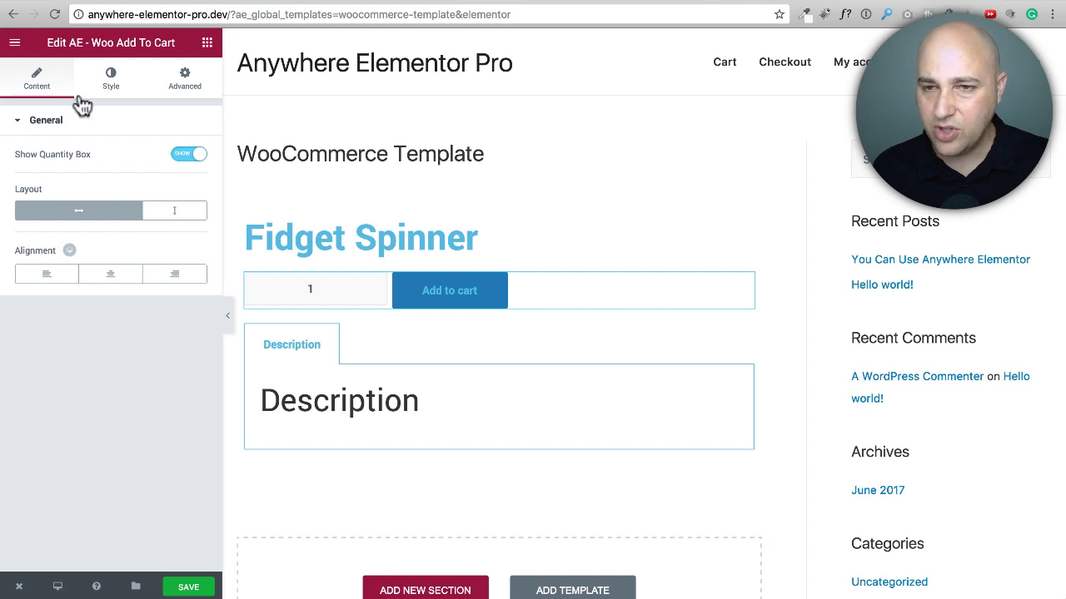
Step: Examine the Add To Cart widget's quantity box styling and its advanced spacing, background and border options
click(108, 81)
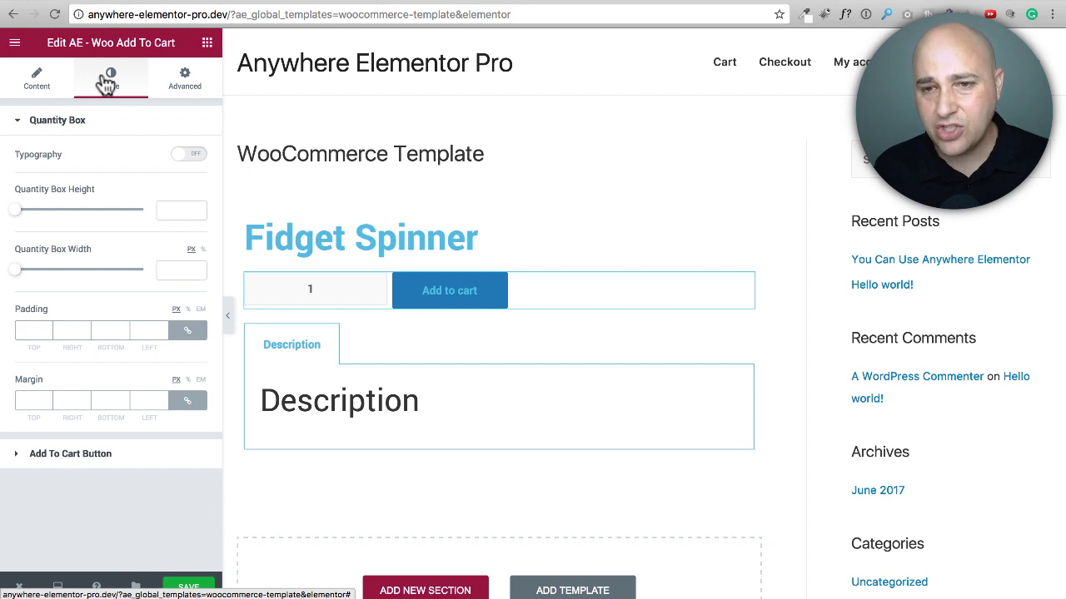
click(204, 86)
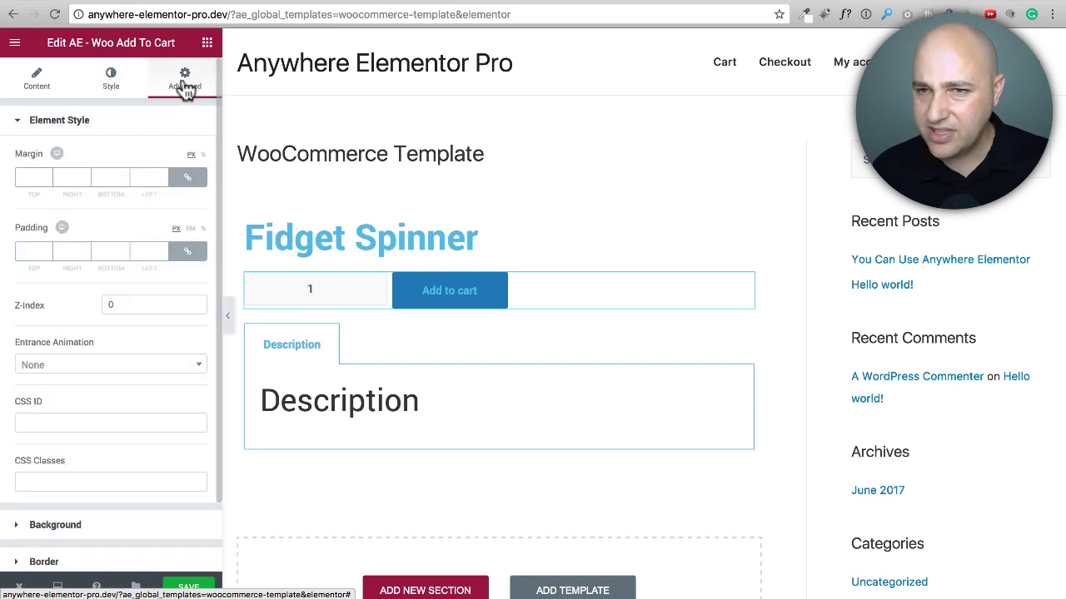
scroll(126, 150, down, 2)
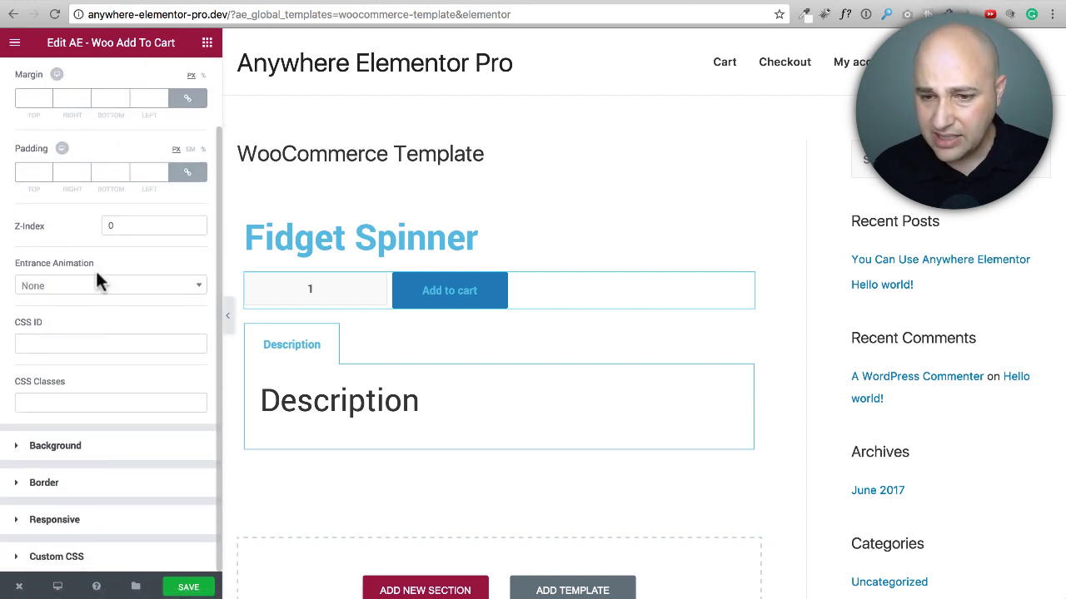
click(48, 450)
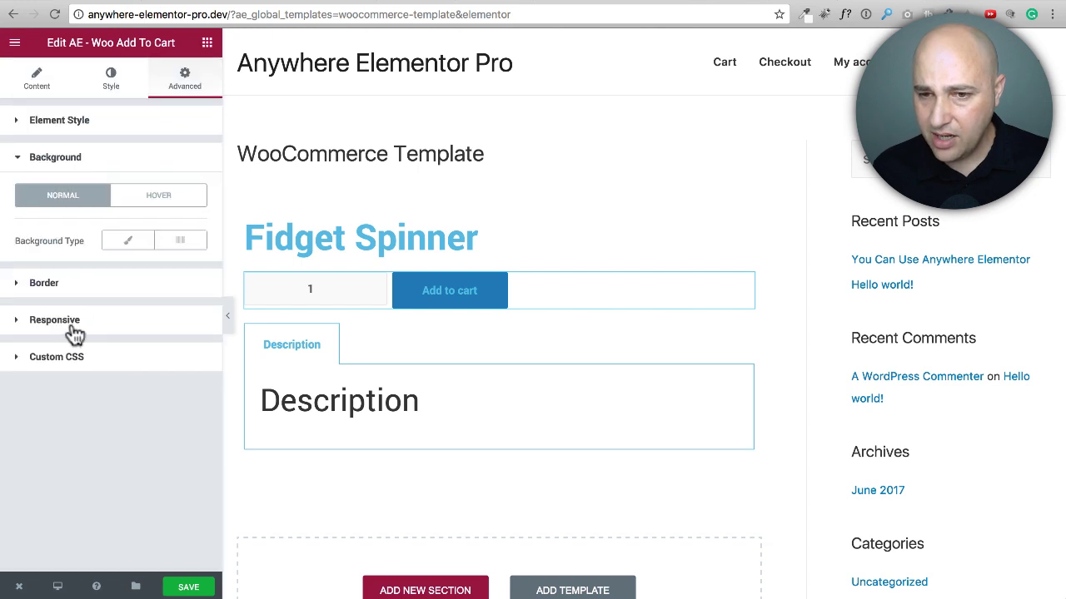
click(84, 285)
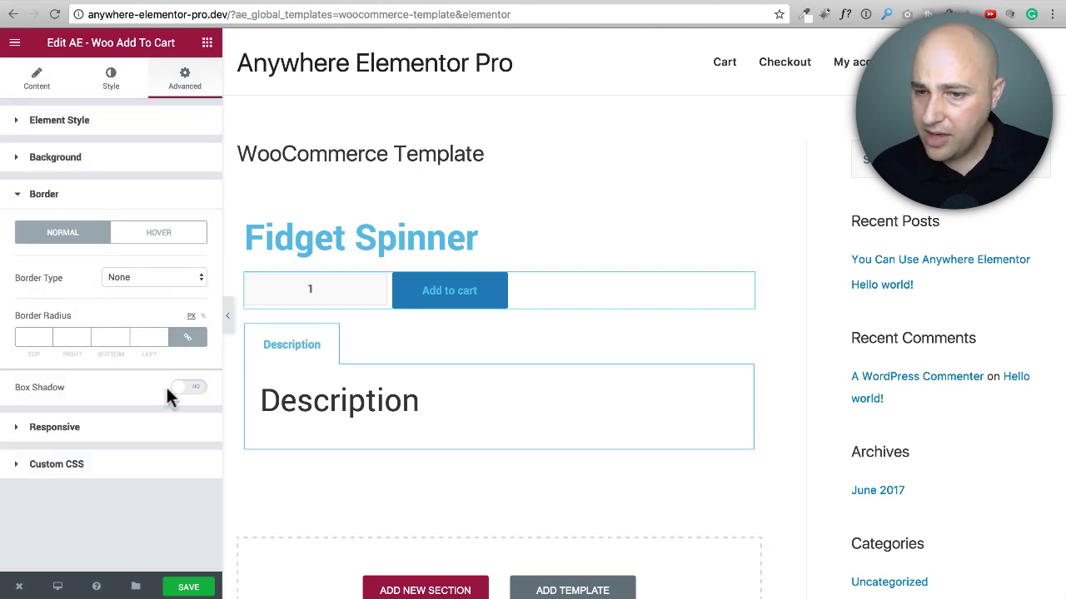
Step: Try a box shadow on the Add To Cart widget, turn it off, and return to the widget's content settings
click(190, 388)
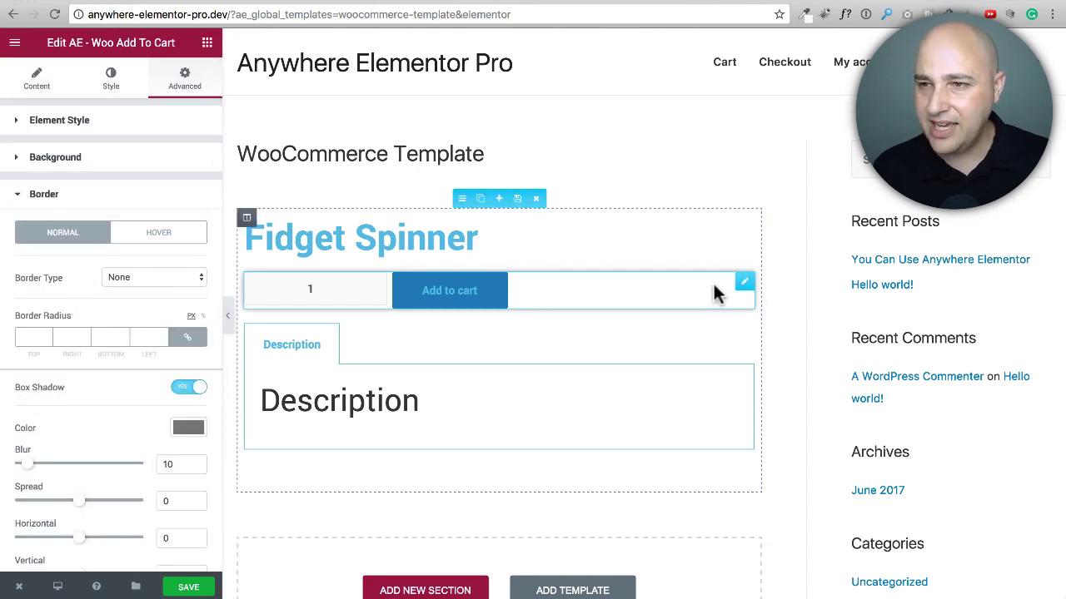
click(187, 390)
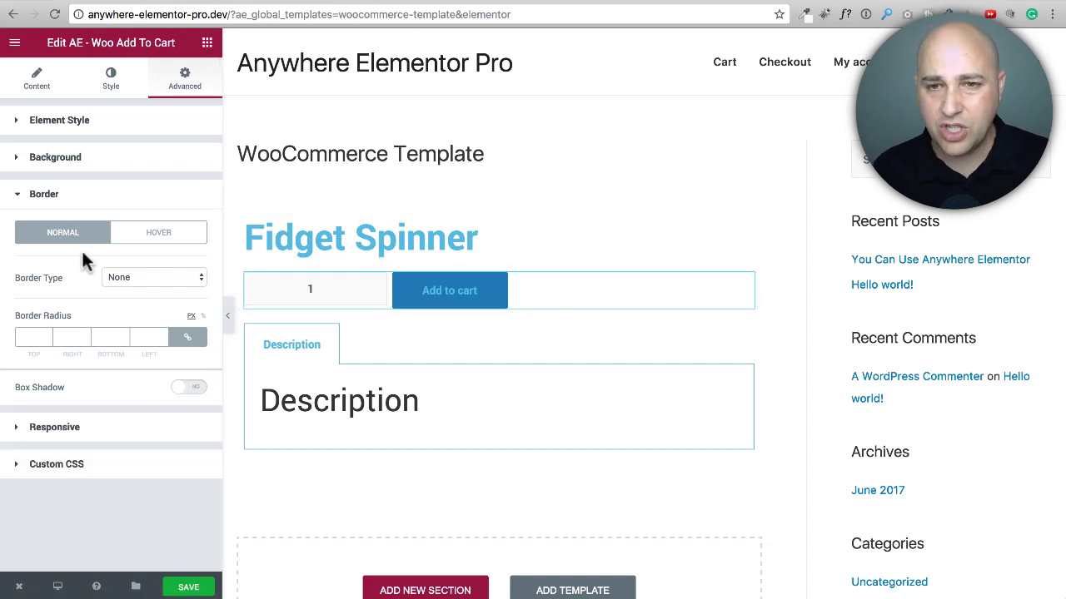
click(112, 84)
click(35, 81)
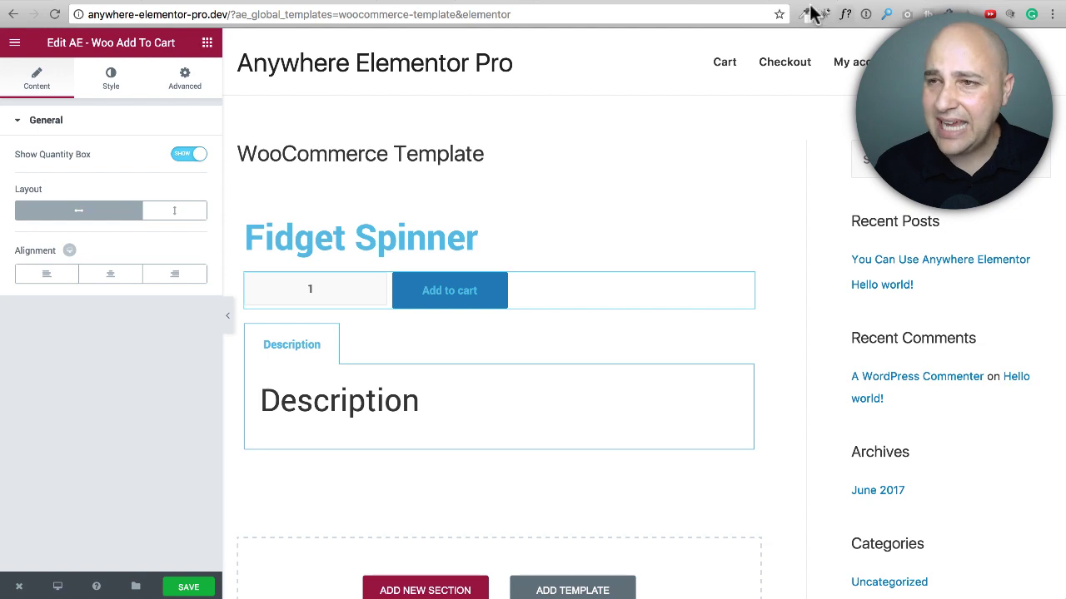
Step: Switch to the AnyWhere Elementor Pro product page on the Elementor Addons website
click(714, 0)
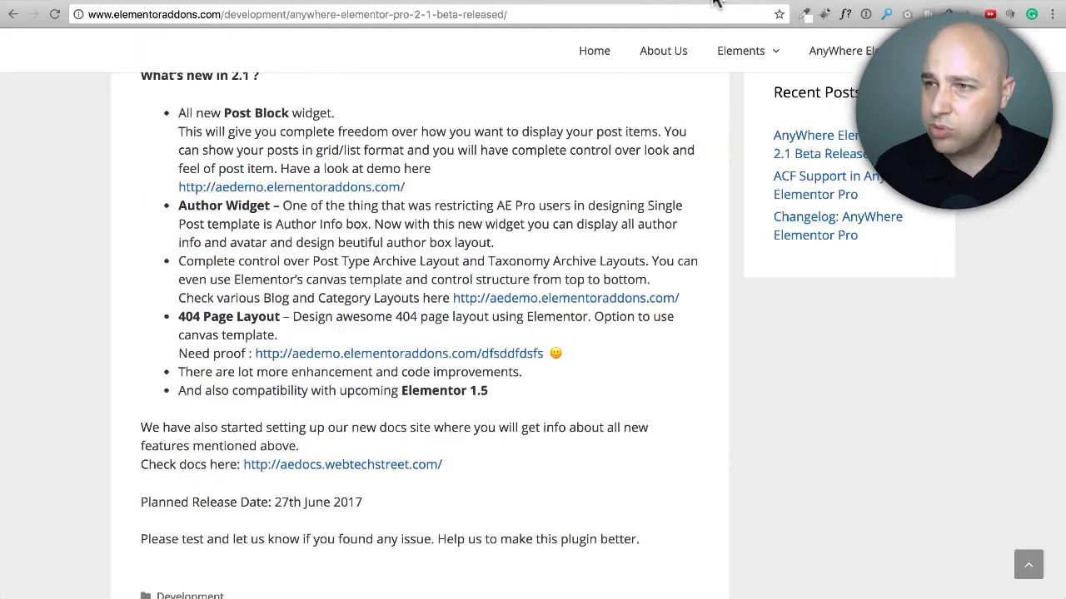
click(561, 0)
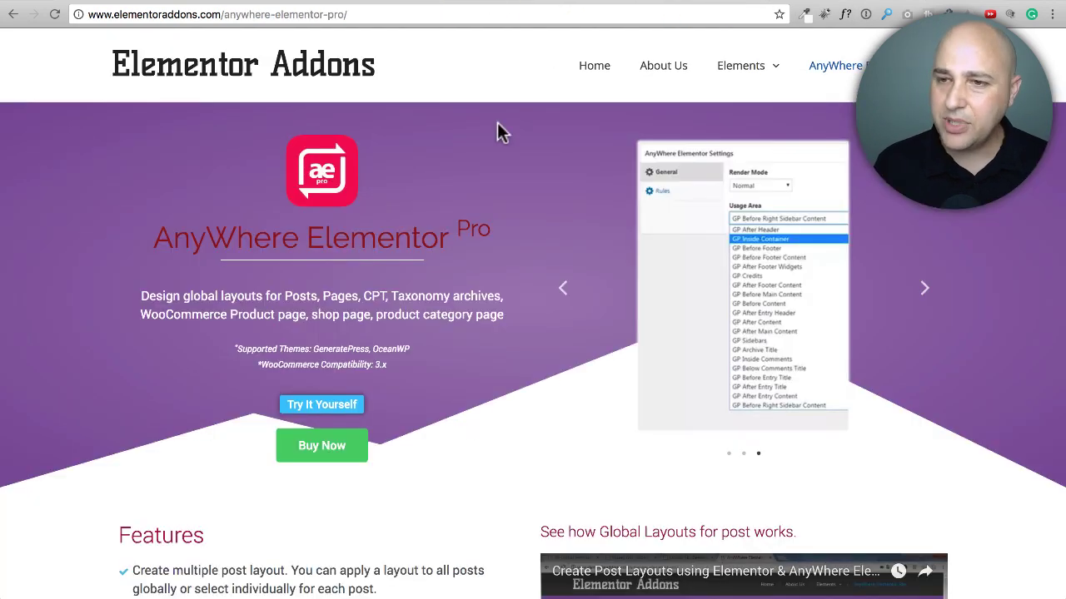